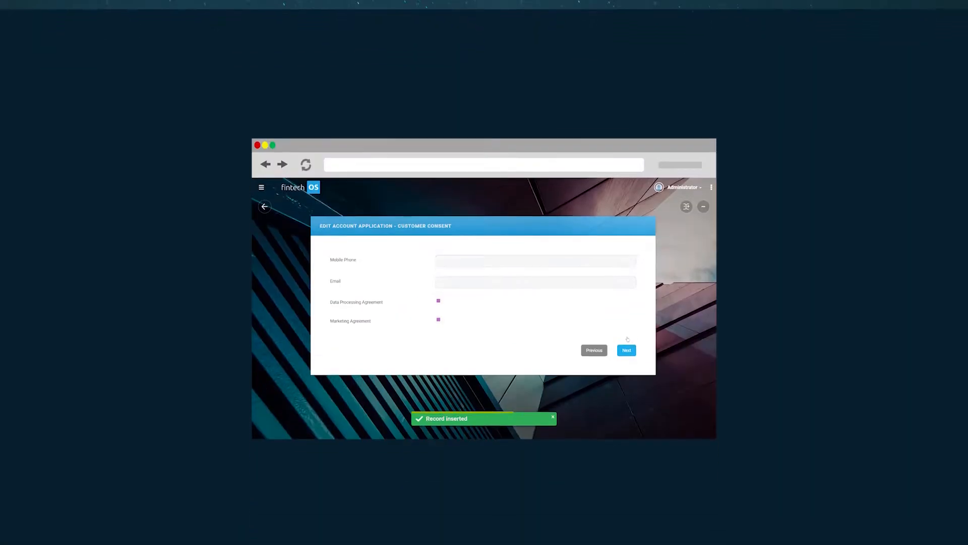
Enter the customer's e-mail, tick the Data Processing and Marketing agreements, and continue to the next page
click(421, 294)
click(420, 320)
click(684, 364)
Fill in the client's first name and last name on the client reference data page
click(453, 268)
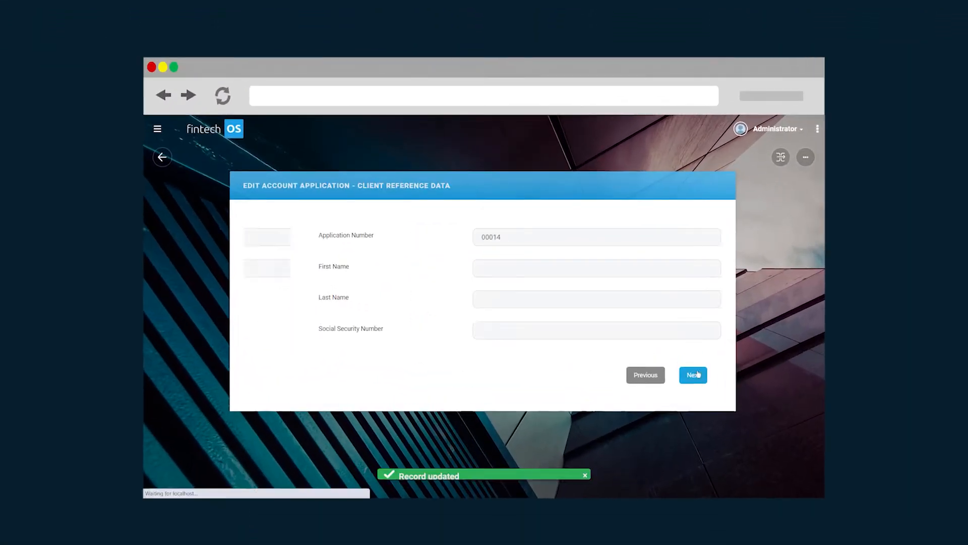
click(474, 299)
Enter the client's social security number and continue to the next page
click(478, 331)
click(694, 375)
Complete the selections on the following application pages and continue
click(392, 279)
triple_click(384, 309)
click(332, 310)
click(370, 400)
triple_click(366, 373)
click(383, 321)
click(392, 175)
click(538, 320)
click(245, 338)
click(392, 175)
click(696, 370)
Enter 30000 as the amount on the next application page
click(505, 238)
text(30000)
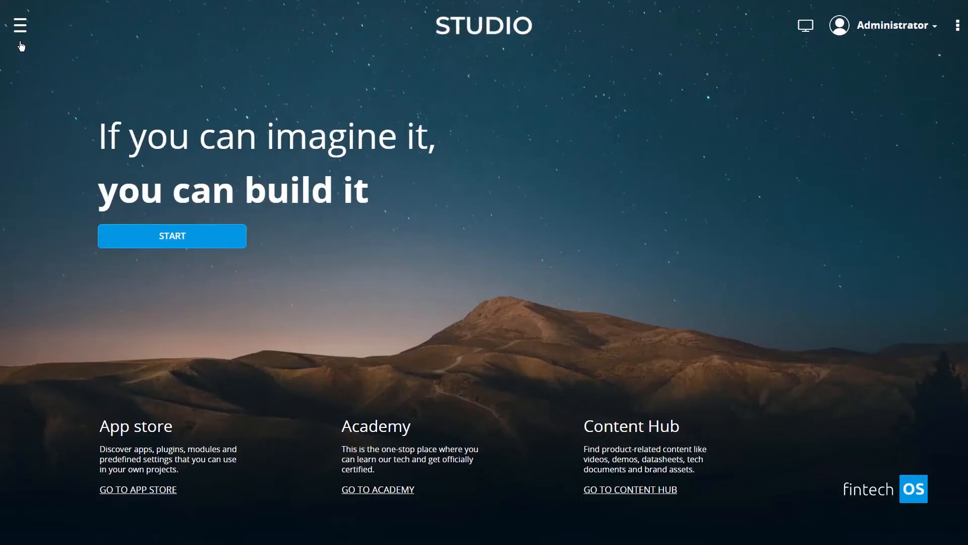
Open the Data Model Explorer from the Evolutive Data Core menu in Studio
click(20, 31)
click(101, 158)
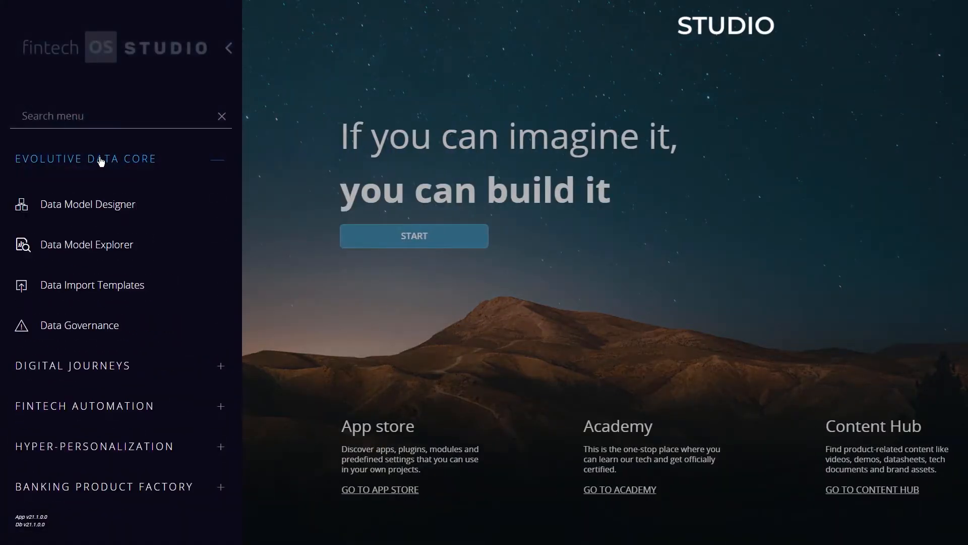
click(99, 244)
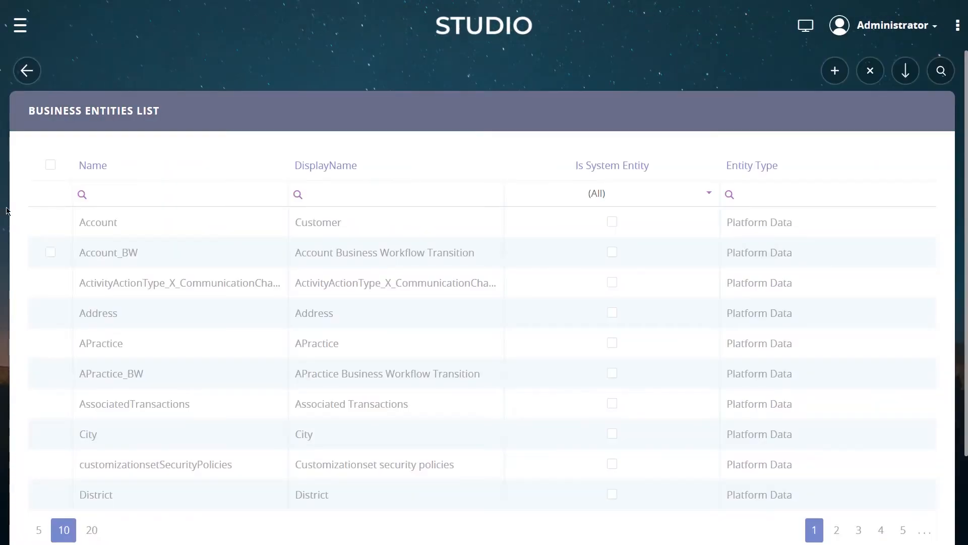
Filter business entities by the name accountapplication and open the Account Application entity
click(142, 192)
text(acco)
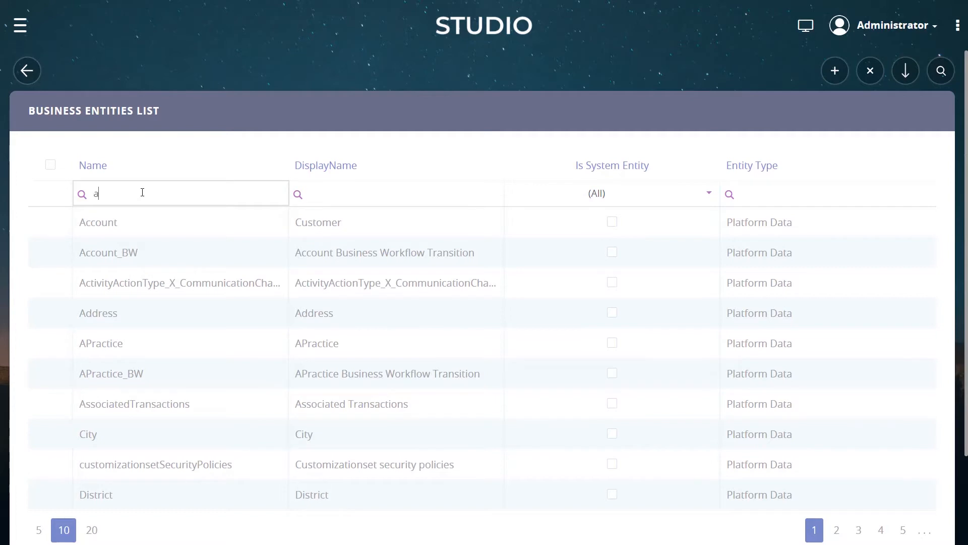
text(untapplication)
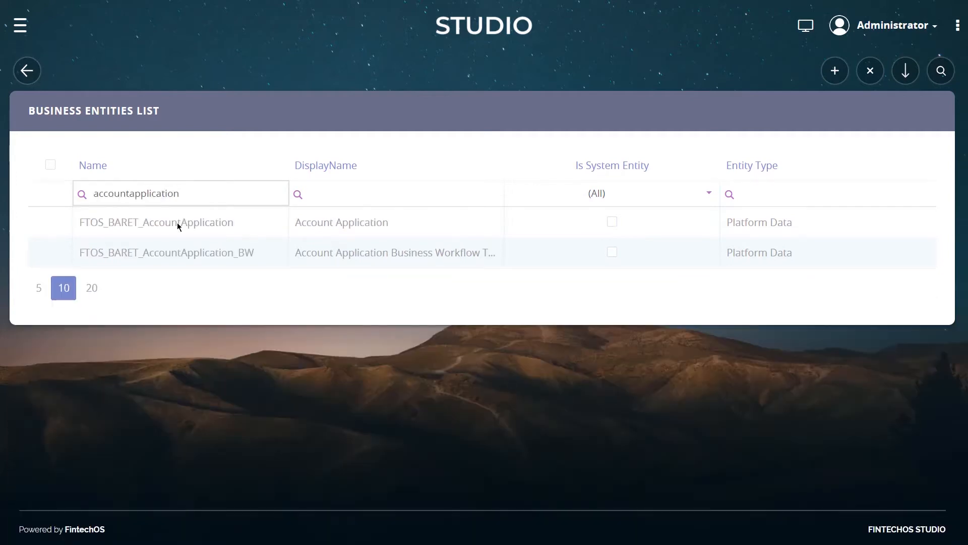
double_click(177, 223)
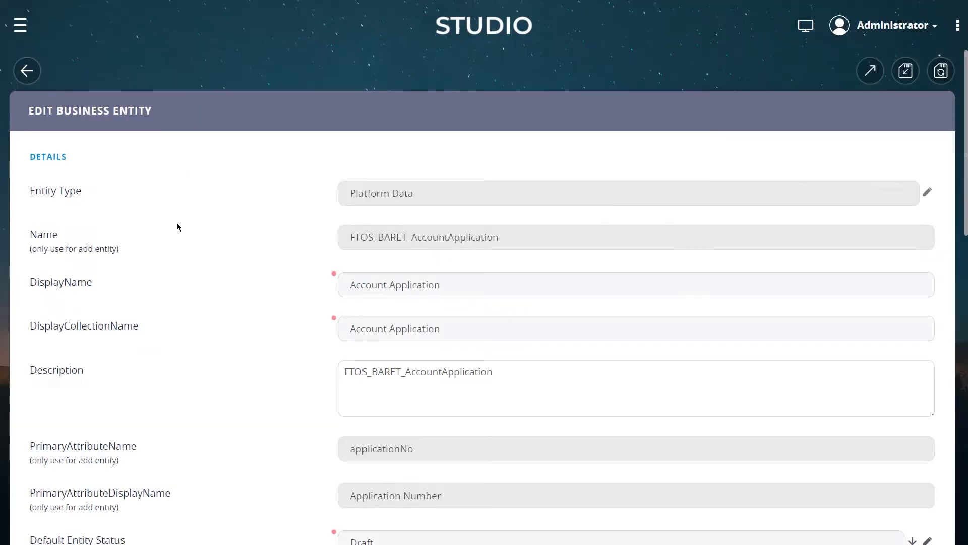
Expand the entity's Data Model section and review its attributes and other sections
scroll(291, 184, down, 7)
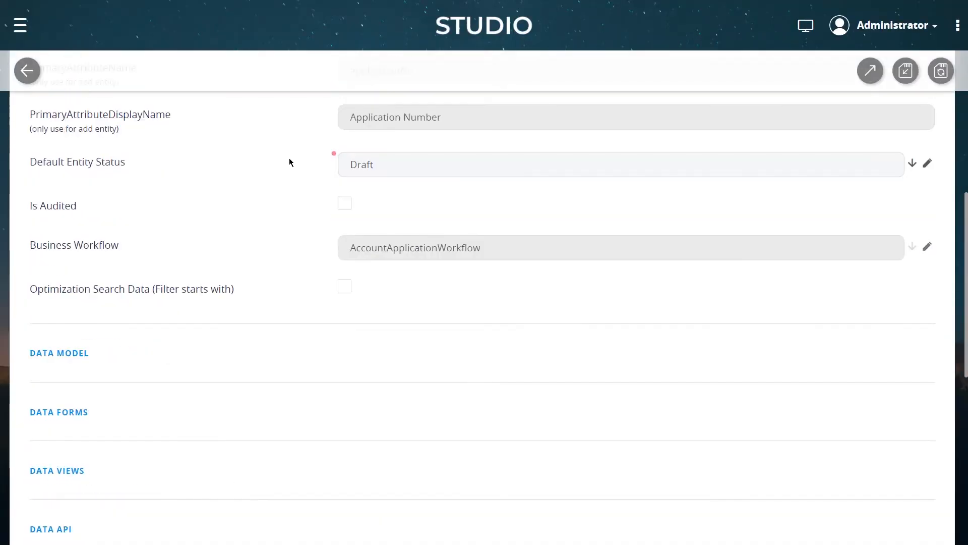
click(75, 293)
scroll(253, 219, down, 10)
scroll(255, 207, down, 10)
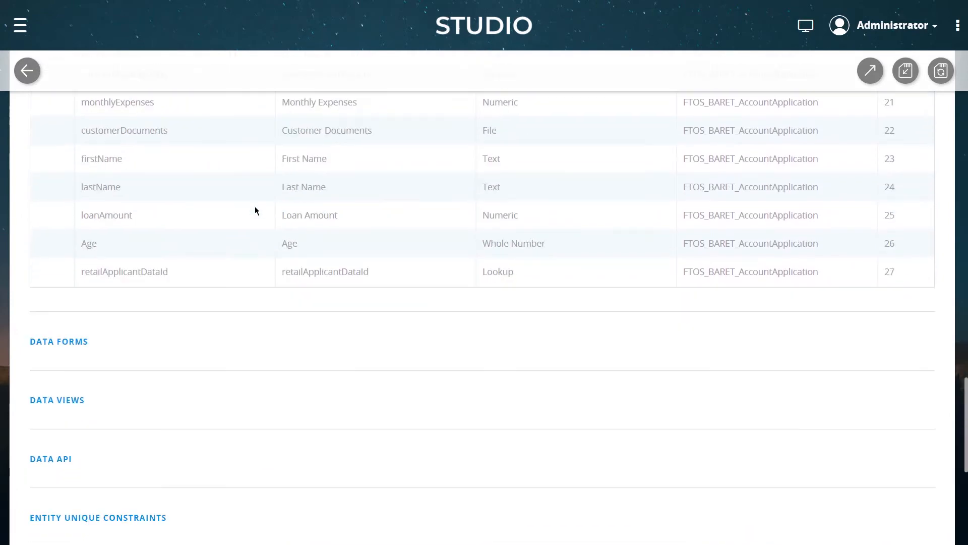
scroll(255, 207, down, 2)
scroll(255, 207, down, 2)
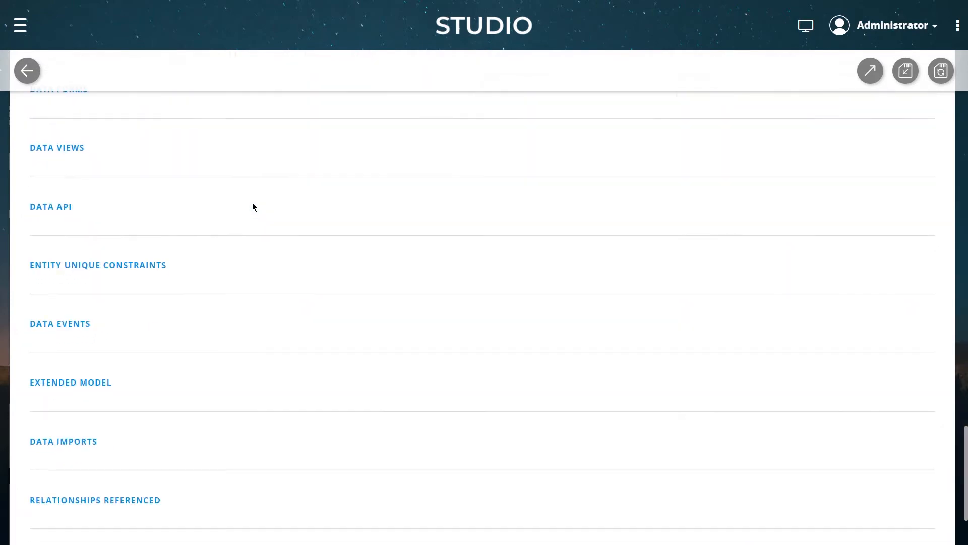
scroll(146, 203, up, 1)
Insert a new data view for the entity named LoanApplicationFocusedView
click(66, 217)
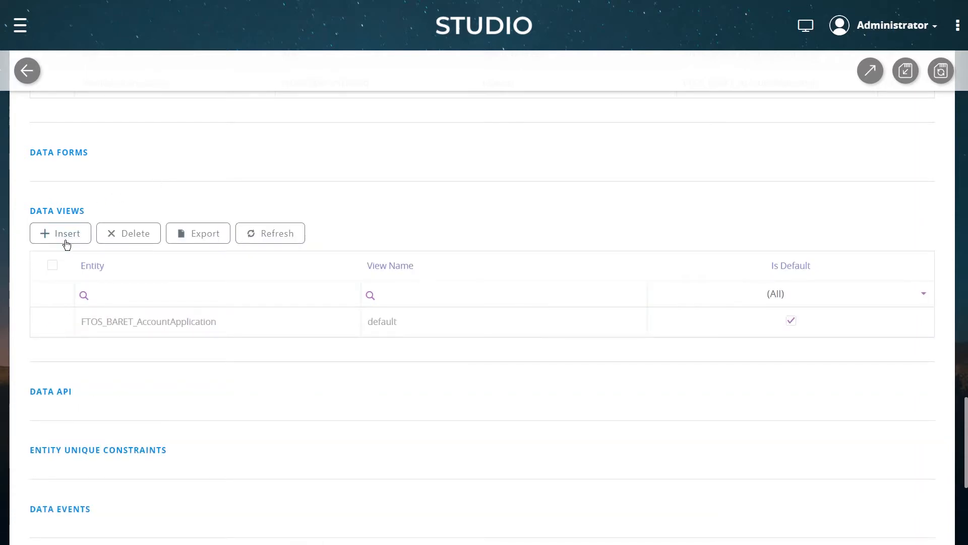
click(66, 244)
click(403, 160)
text(LoanApplicationFocusedView)
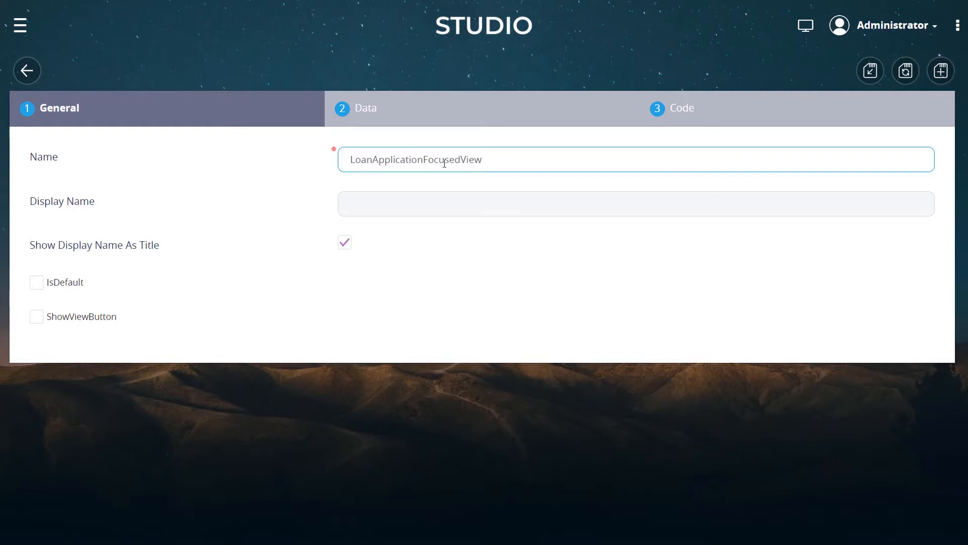
Set the view's display name to Loan Application Focused View
key(ctrl+a)
key(ctrl+c)
click(374, 204)
key(ctrl+v)
click(373, 203)
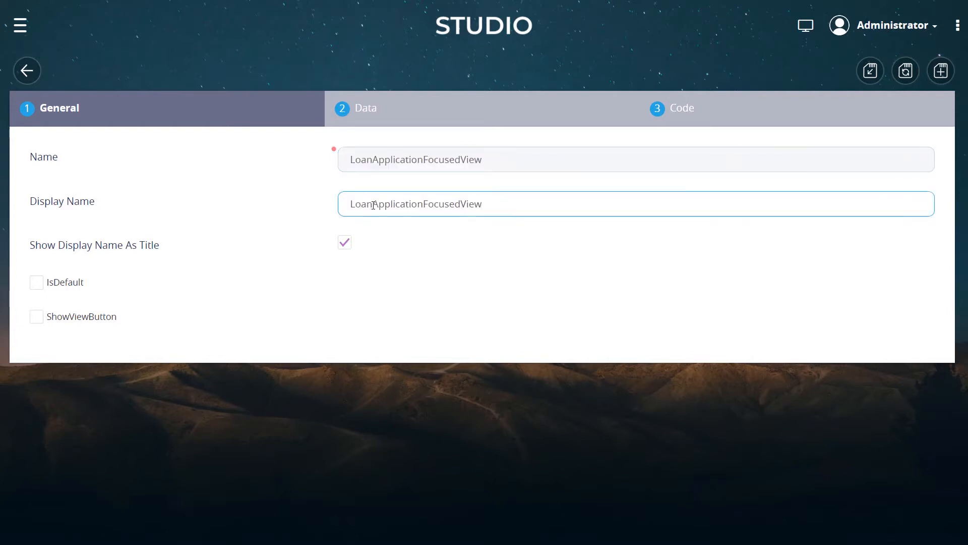
click(426, 203)
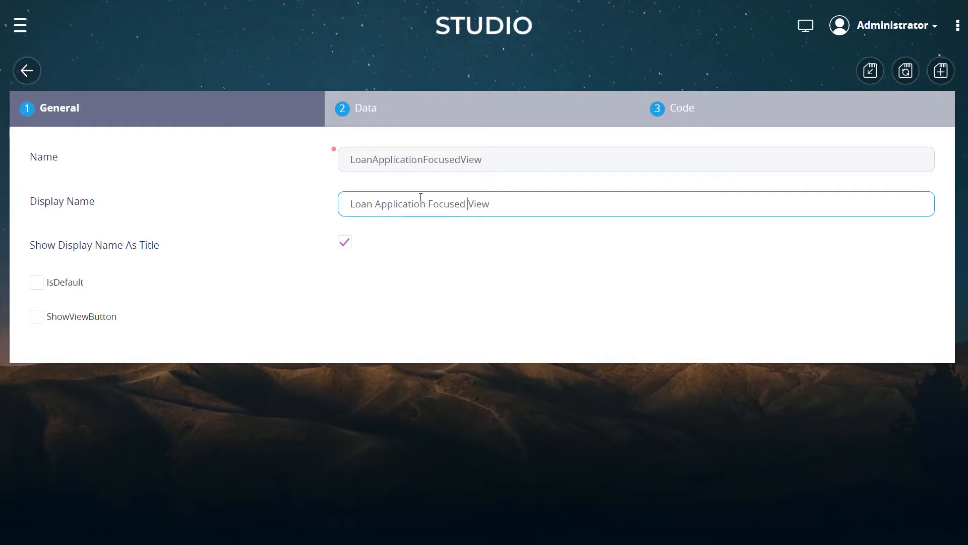
Mark the view as default, enable ShowViewButton, and save the view
click(38, 285)
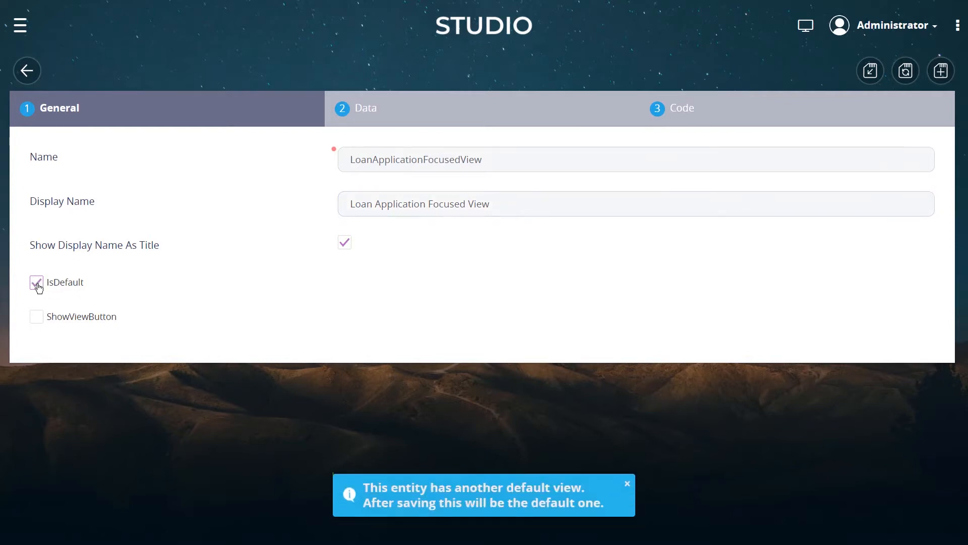
click(39, 316)
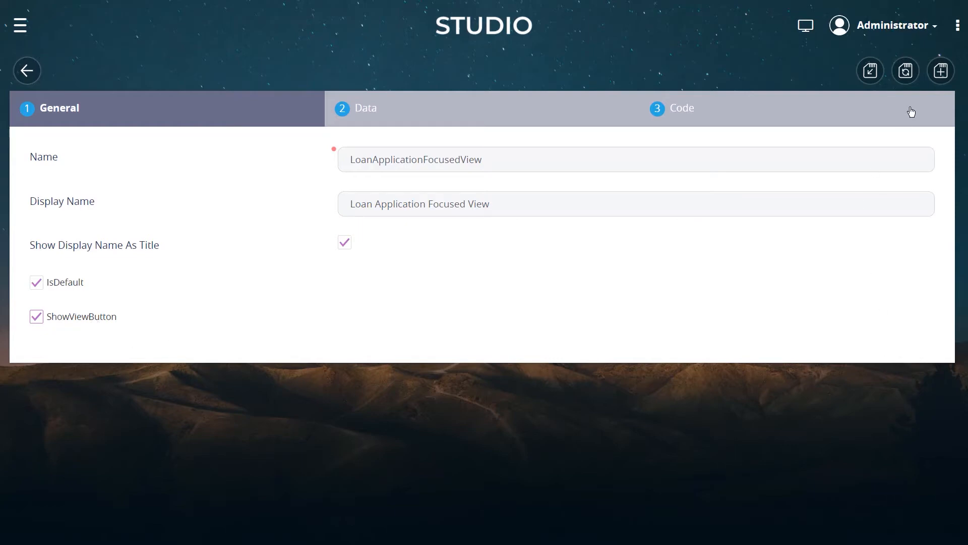
click(913, 77)
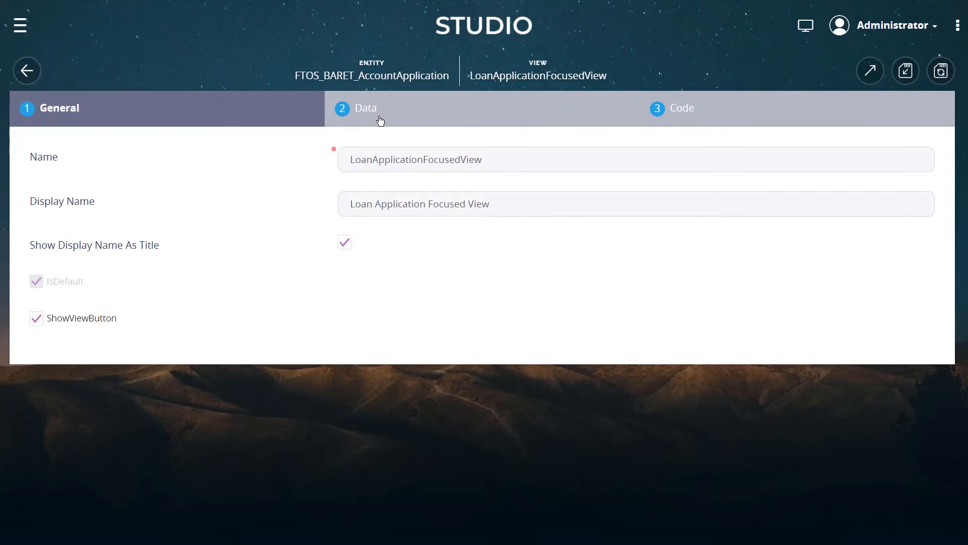
Open the view's Data tab and launch the Fetch Designer
click(380, 120)
scroll(219, 136, down, 5)
scroll(218, 136, up, 5)
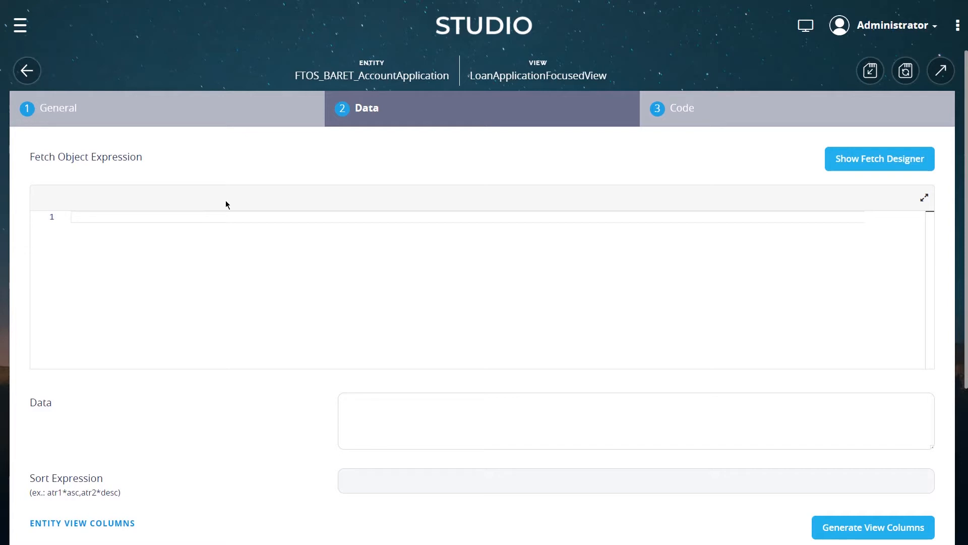
click(873, 161)
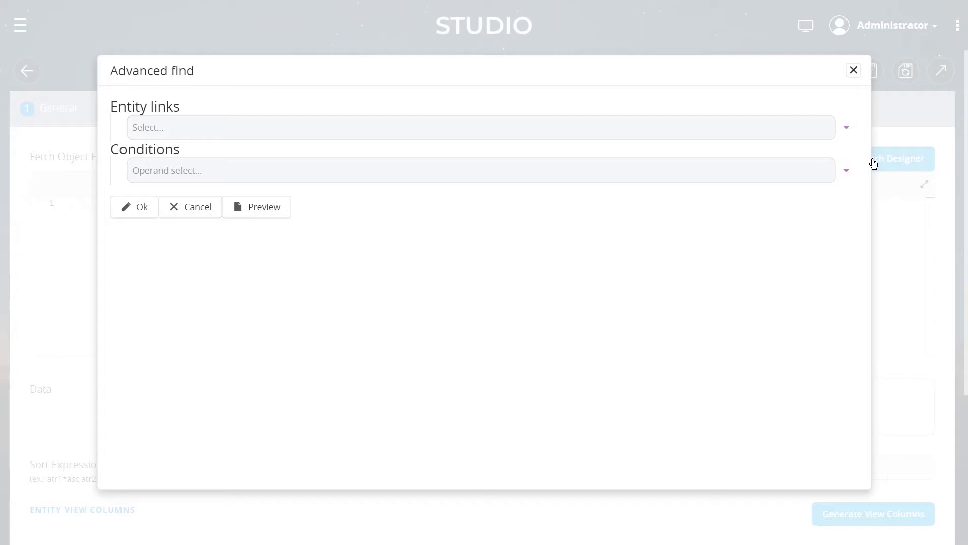
Select Account Application (base.FTOS_BARET_AccountApplication) as the main entity link
click(194, 127)
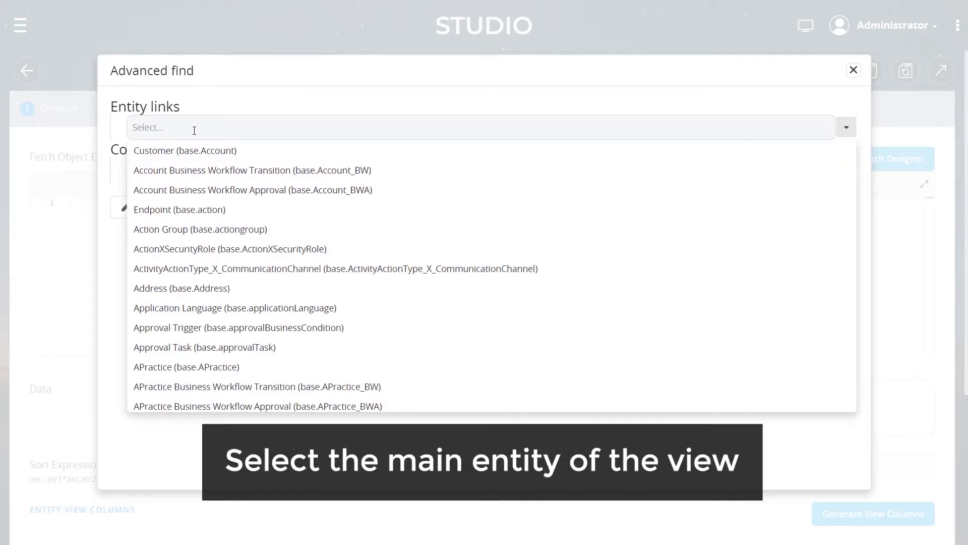
text(accountap)
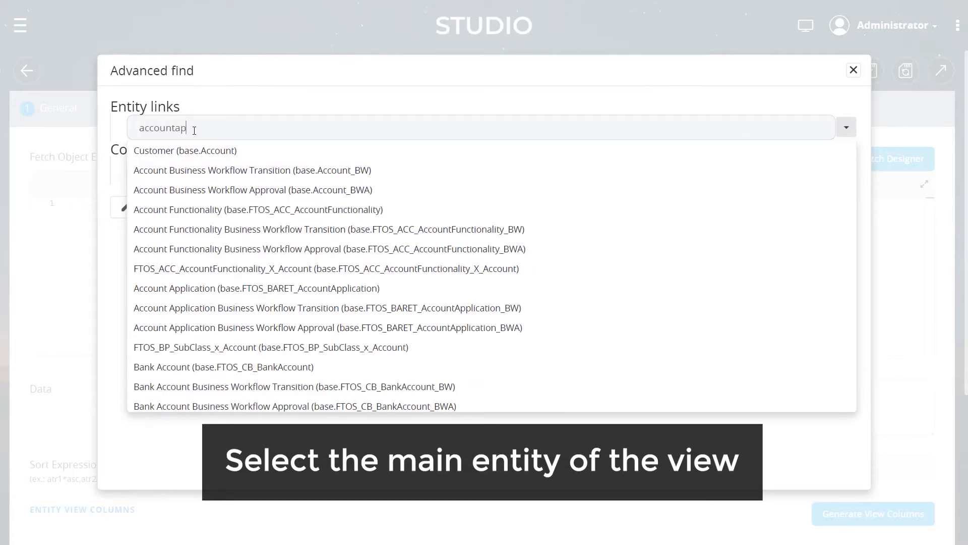
text(plication)
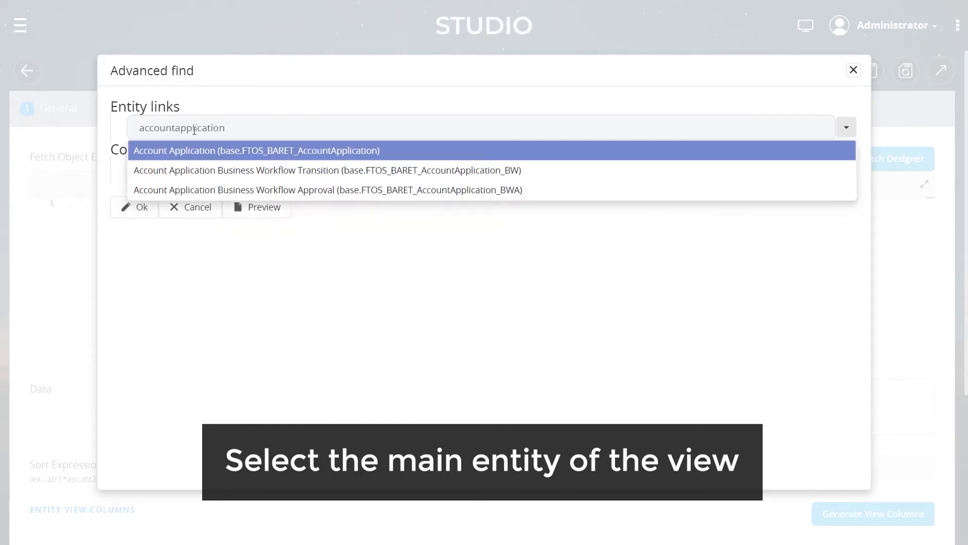
click(201, 154)
click(204, 155)
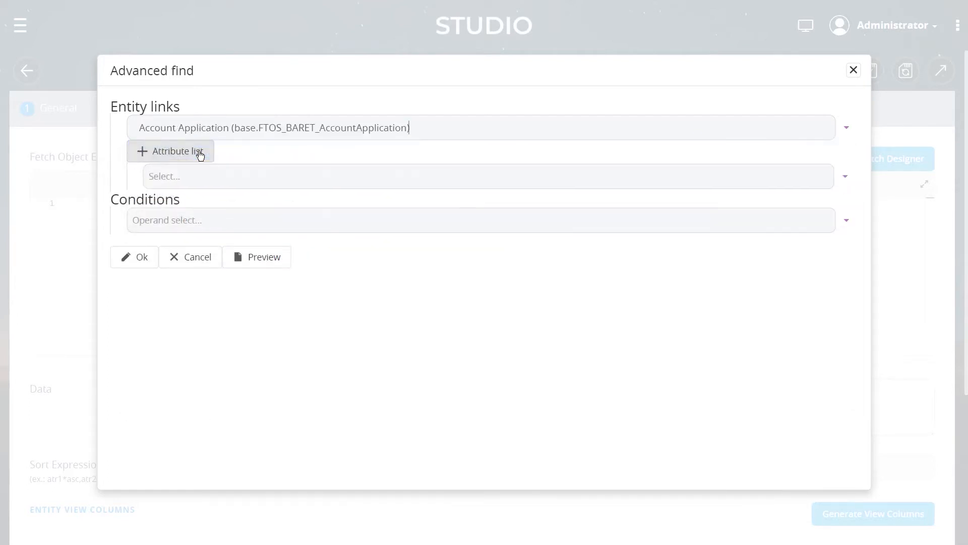
Select the Application Number, First Name and Last Name attributes in the entity's attribute list and confirm
click(174, 162)
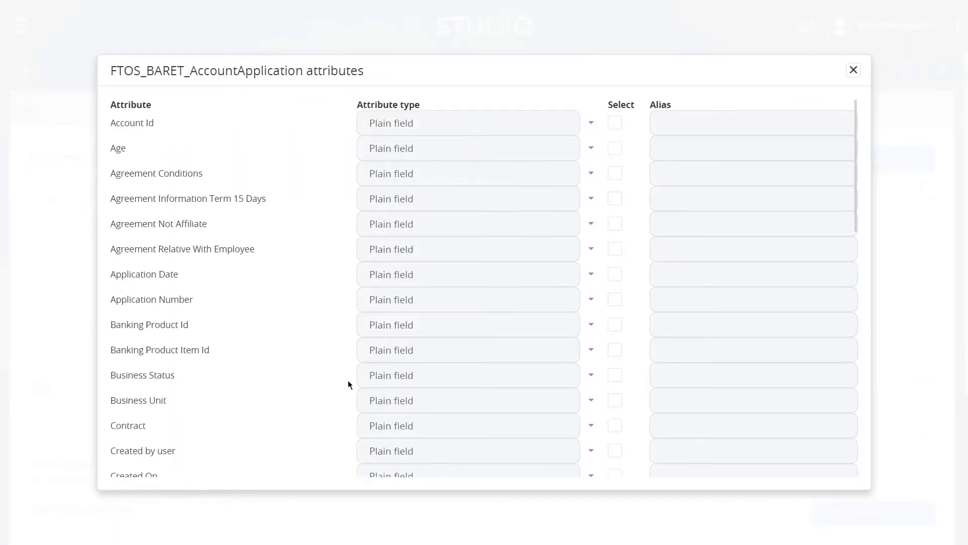
scroll(297, 198, down, 15)
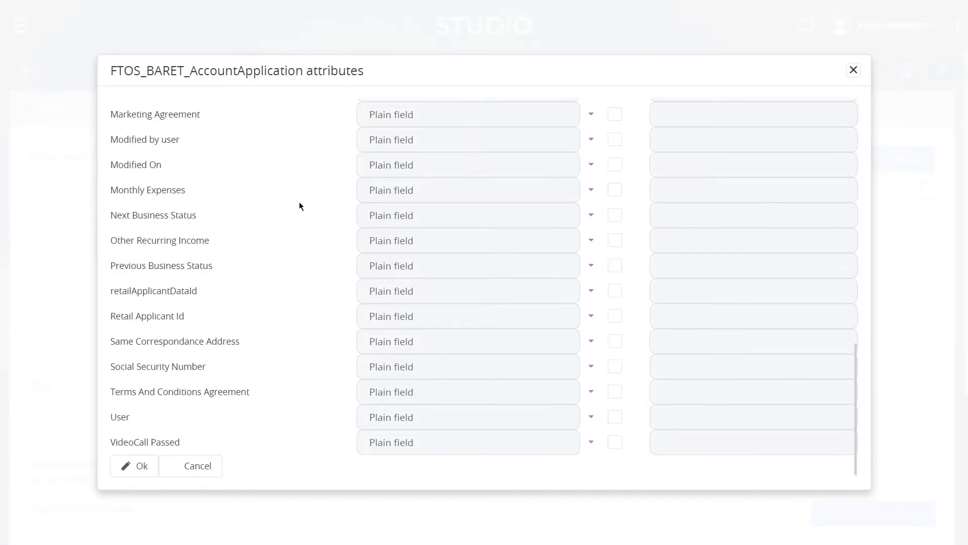
scroll(300, 205, up, 15)
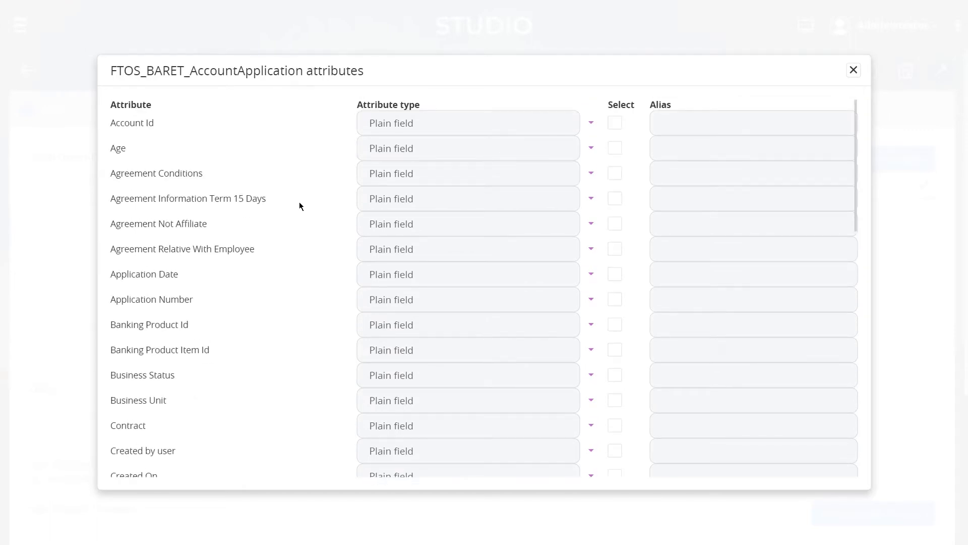
scroll(300, 204, down, 3)
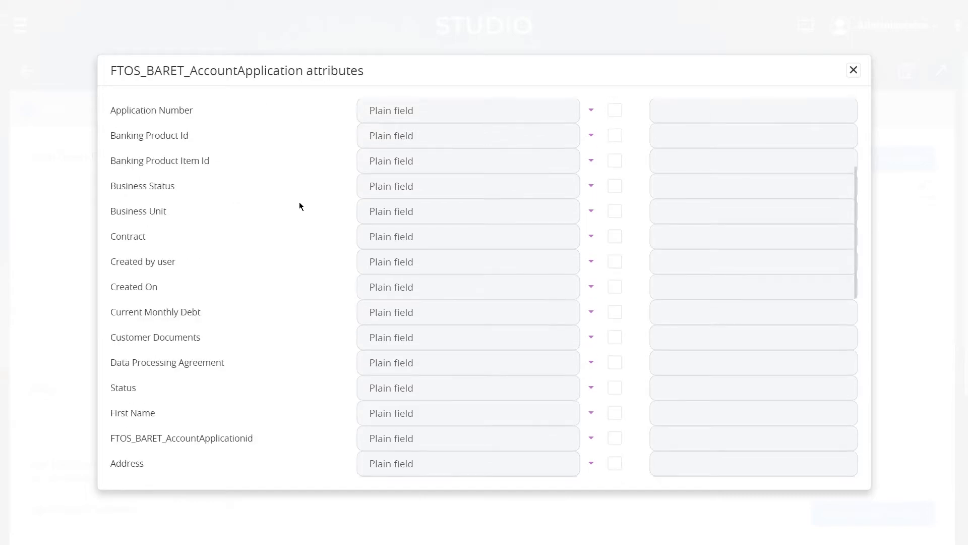
scroll(300, 204, up, 2)
scroll(300, 204, down, 5)
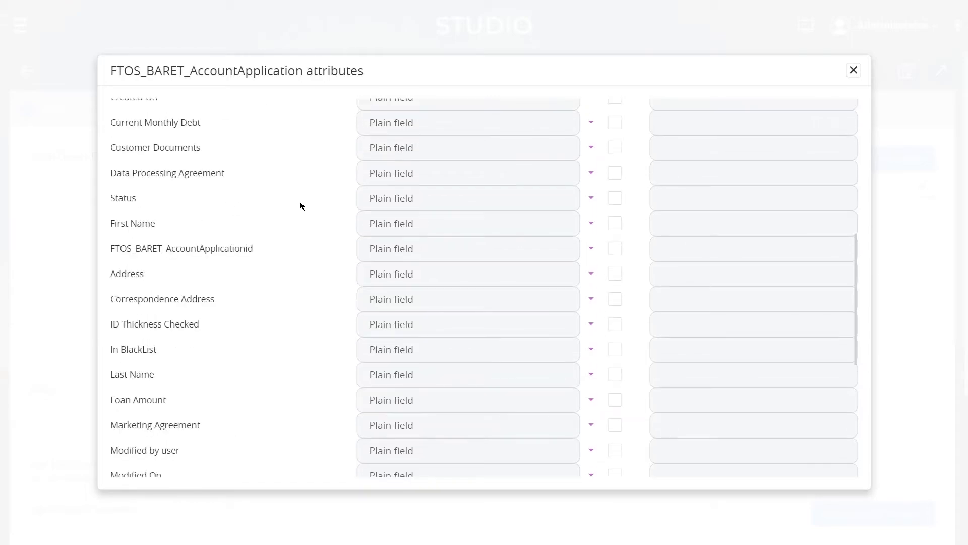
scroll(300, 206, up, 7)
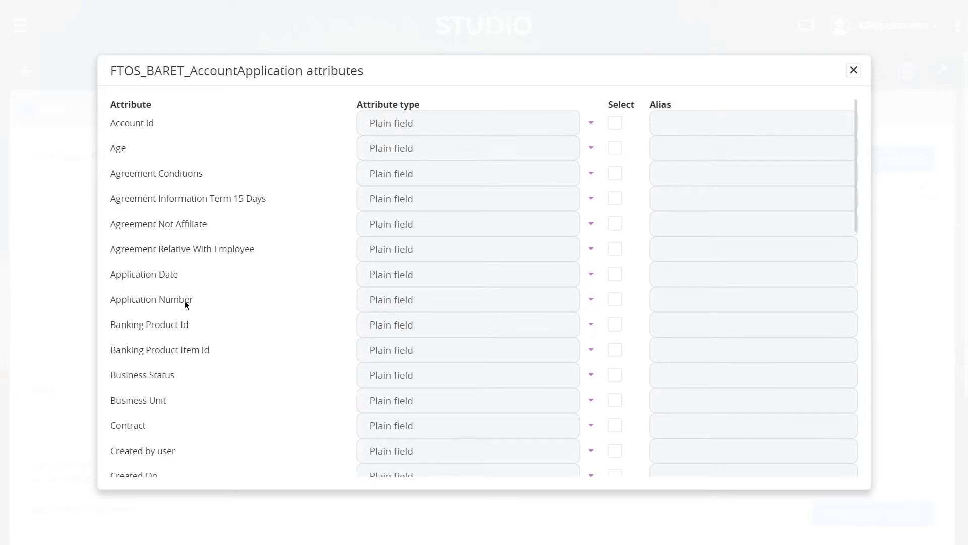
click(616, 300)
scroll(256, 284, down, 9)
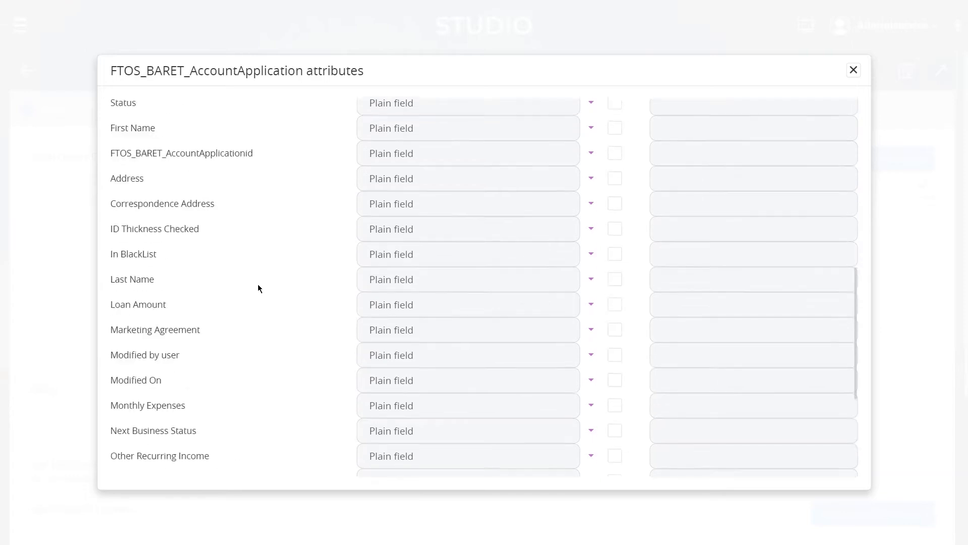
scroll(258, 285, up, 4)
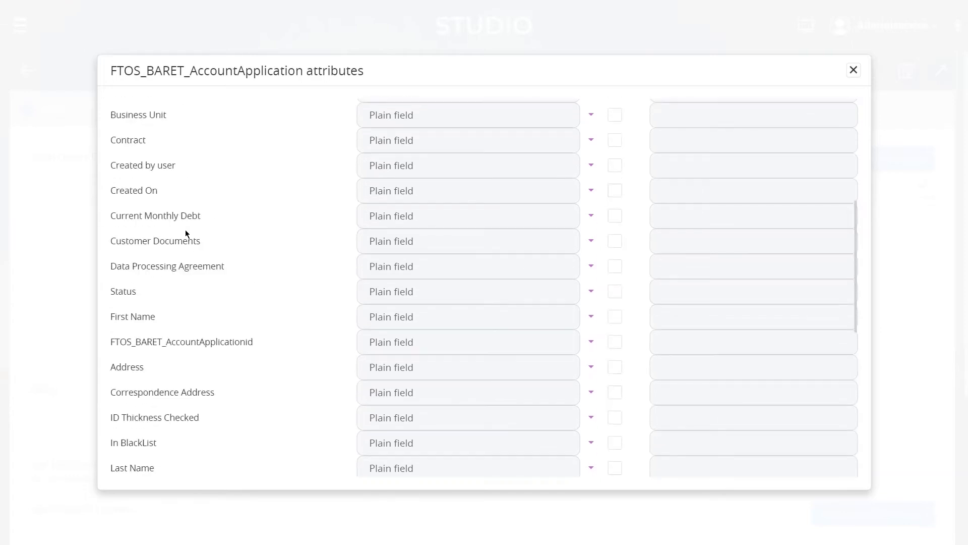
click(614, 318)
scroll(176, 323, down, 2)
click(615, 374)
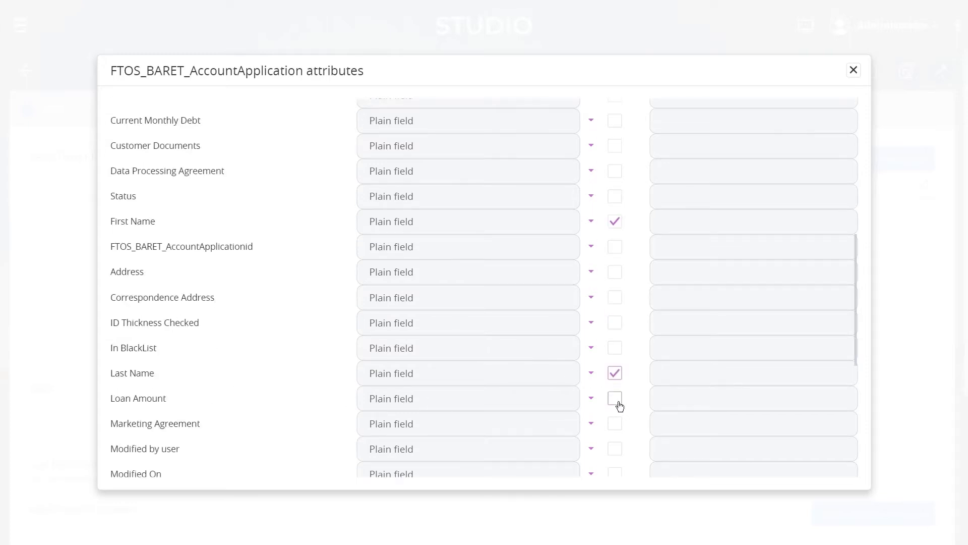
scroll(620, 406, down, 6)
click(134, 465)
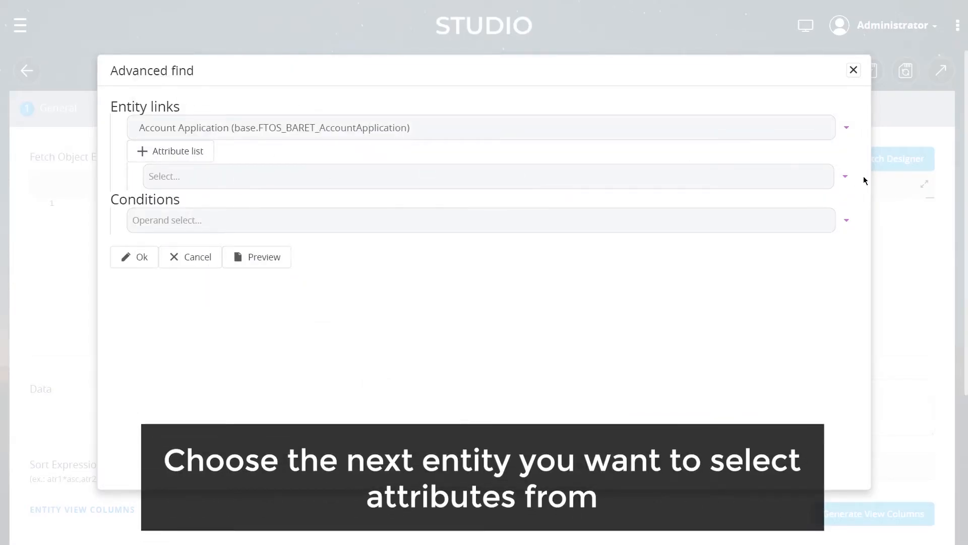
Add a linked entity through Address - Retail Applicant Address and open its attribute list
click(844, 183)
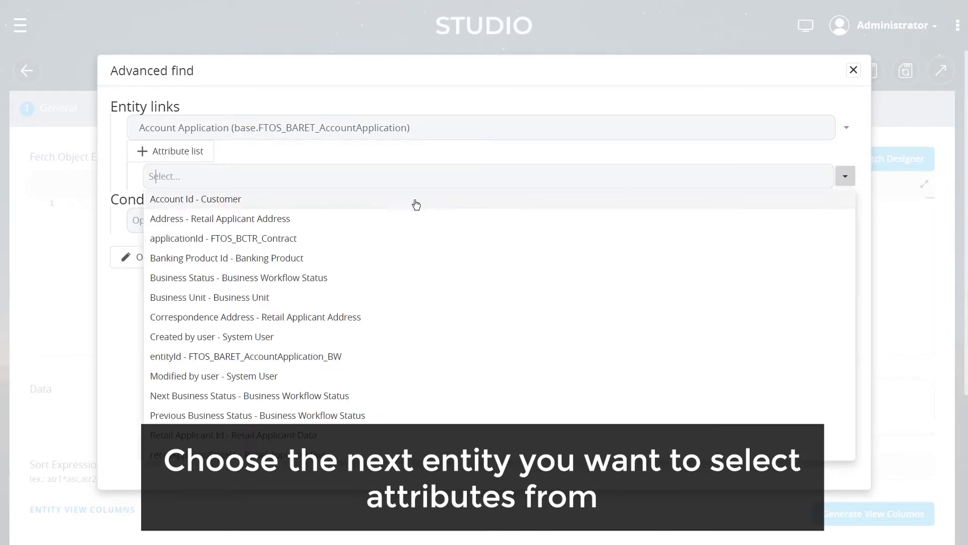
scroll(306, 247, down, 1)
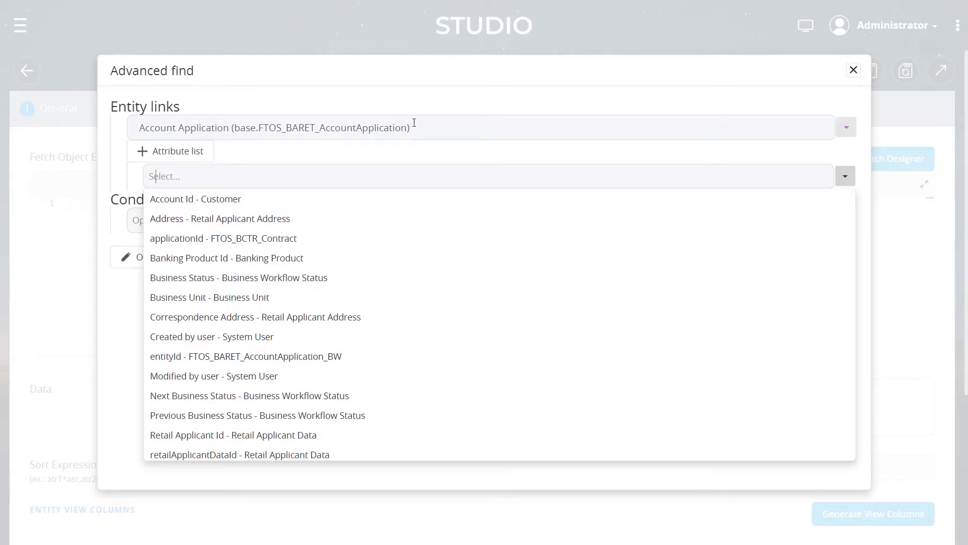
click(194, 221)
click(191, 199)
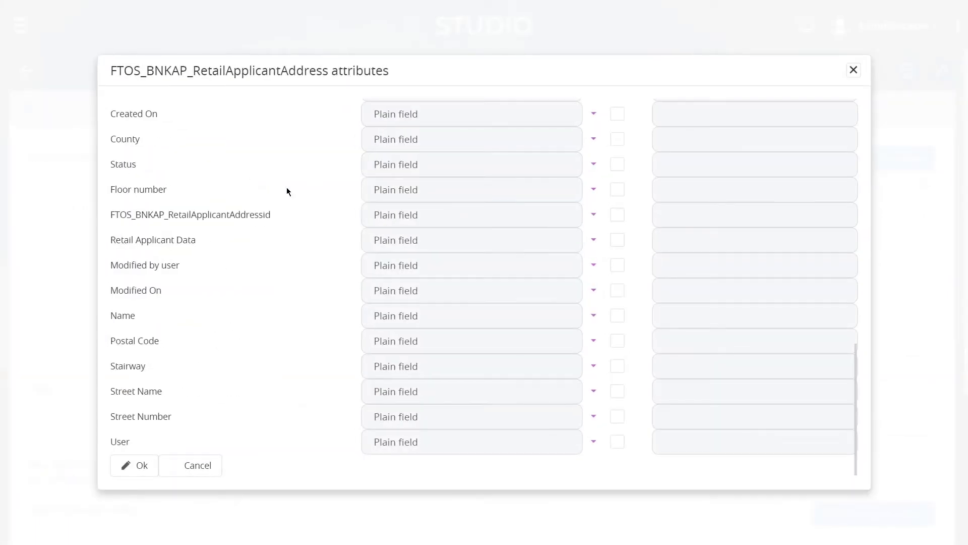
Select the City attribute of the Retail Applicant Address link and confirm
scroll(286, 190, up, 5)
click(617, 249)
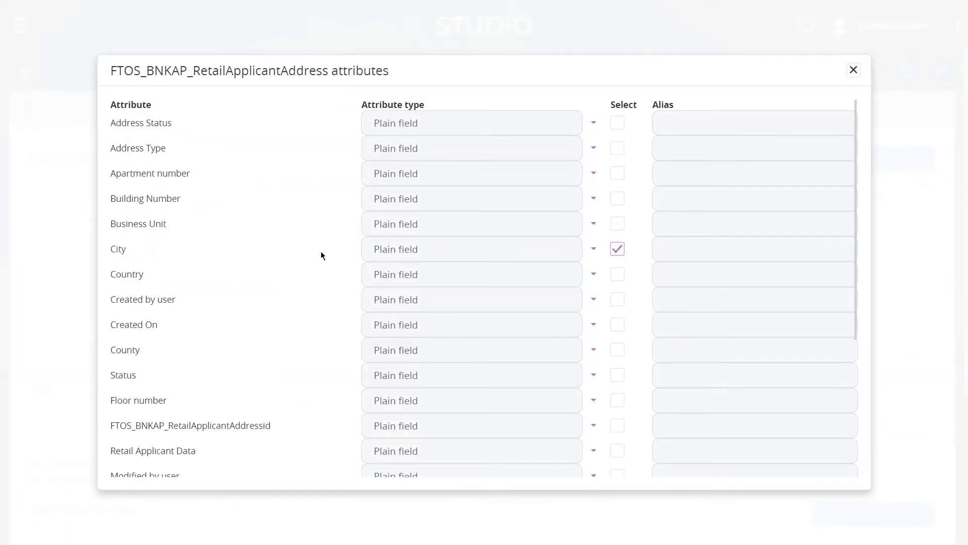
scroll(320, 244, down, 4)
click(135, 473)
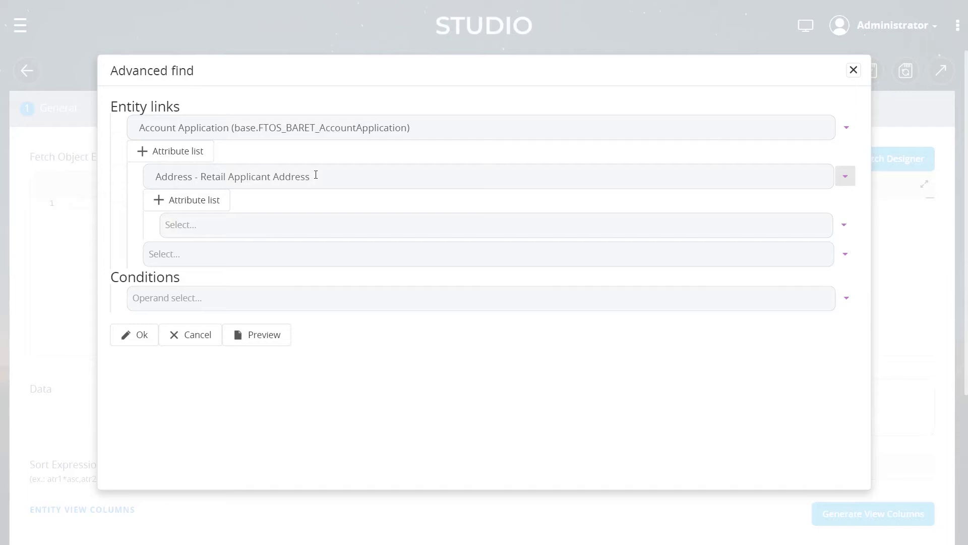
Add a further linked entity through Retail Applicant Id - Retail Applicant Data
click(272, 225)
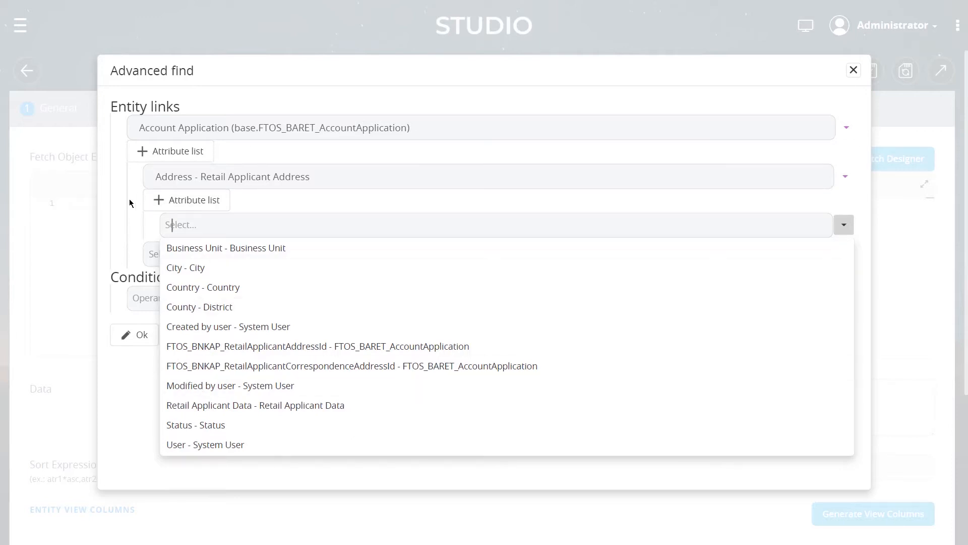
click(104, 224)
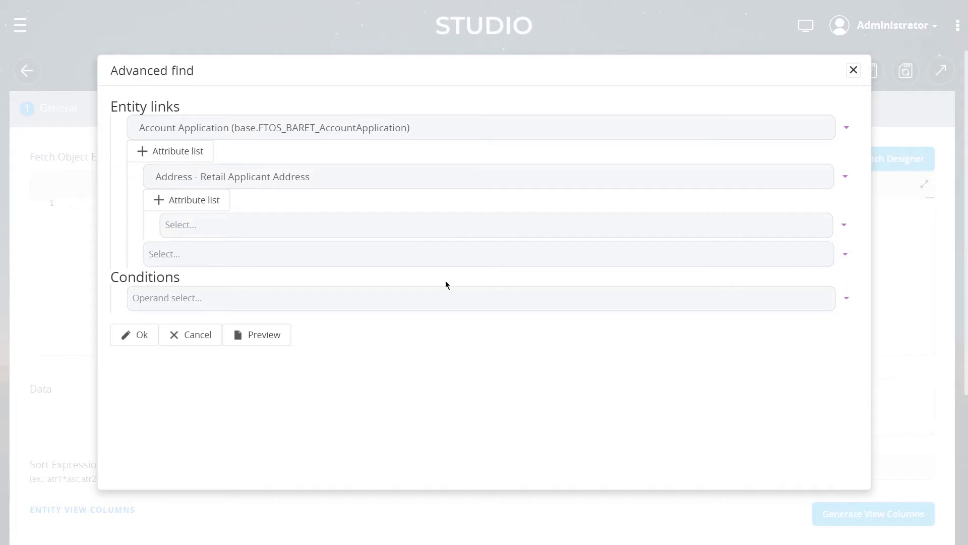
click(851, 260)
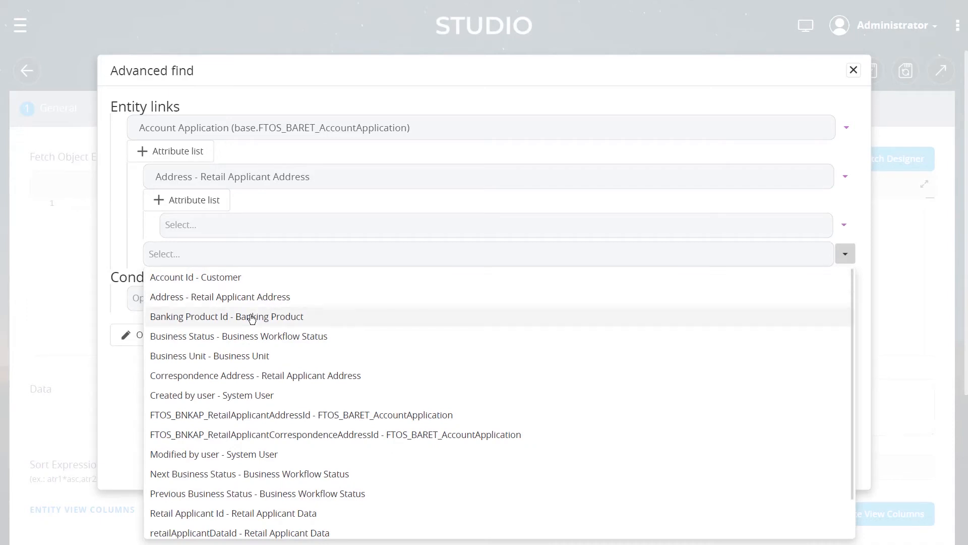
scroll(232, 439, down, 2)
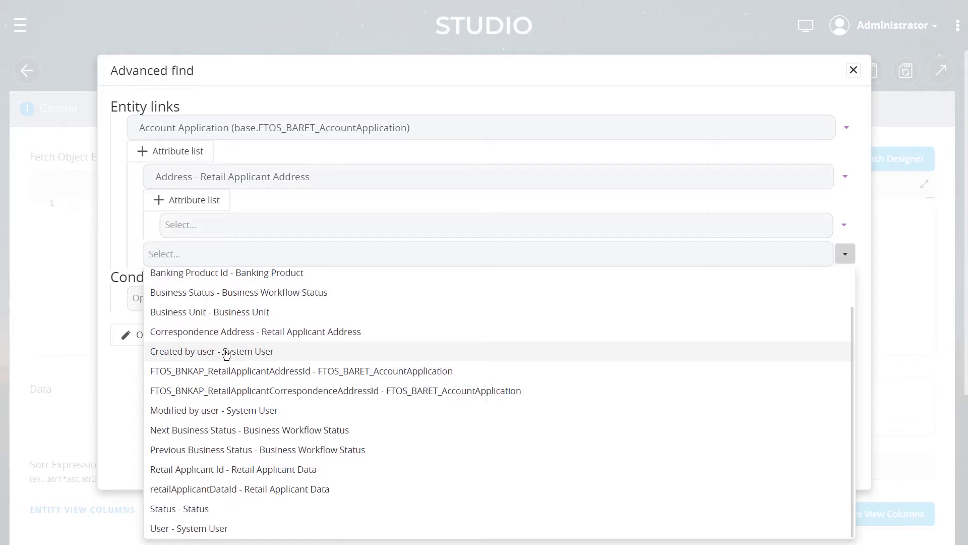
click(247, 470)
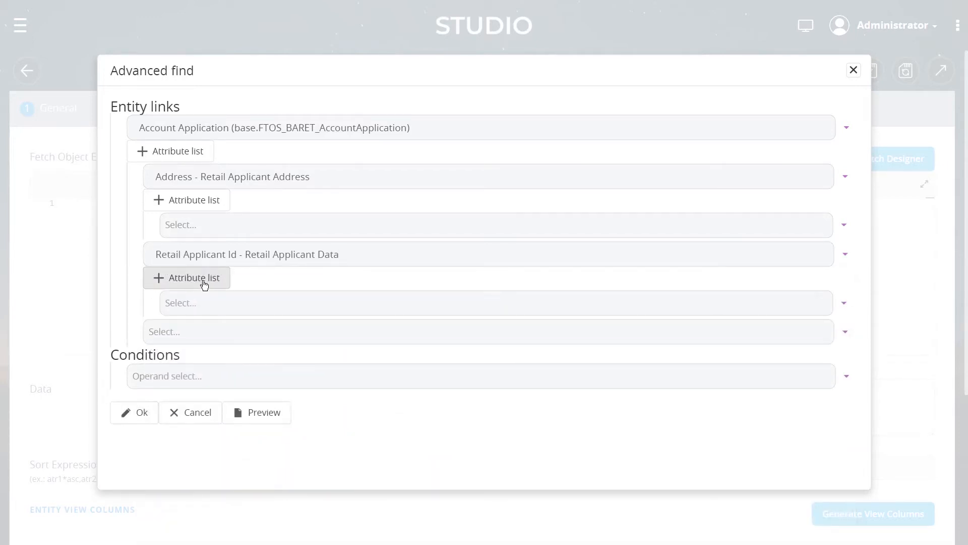
Select the Date Of Birth attribute of the Retail Applicant Data link and confirm
click(206, 284)
scroll(265, 260, up, 5)
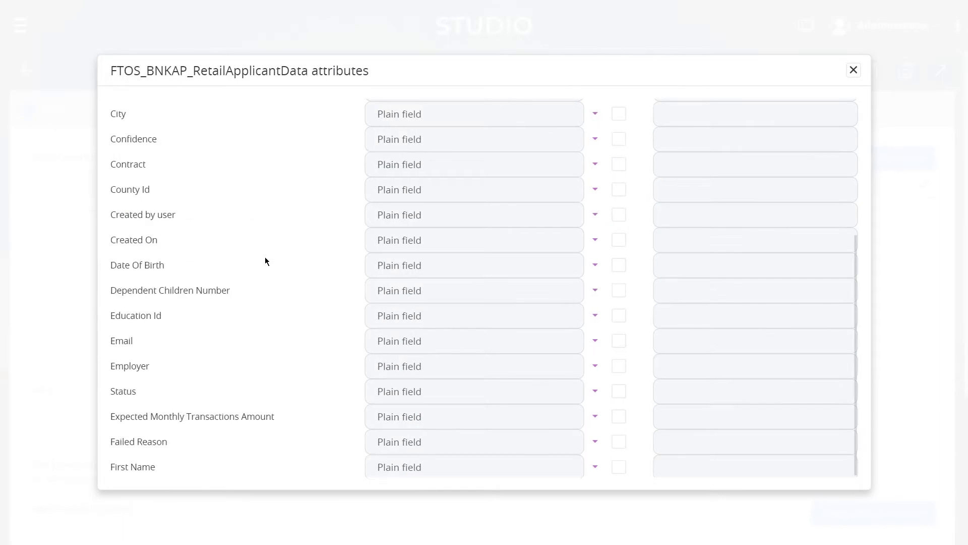
click(618, 382)
scroll(267, 298, down, 15)
click(141, 465)
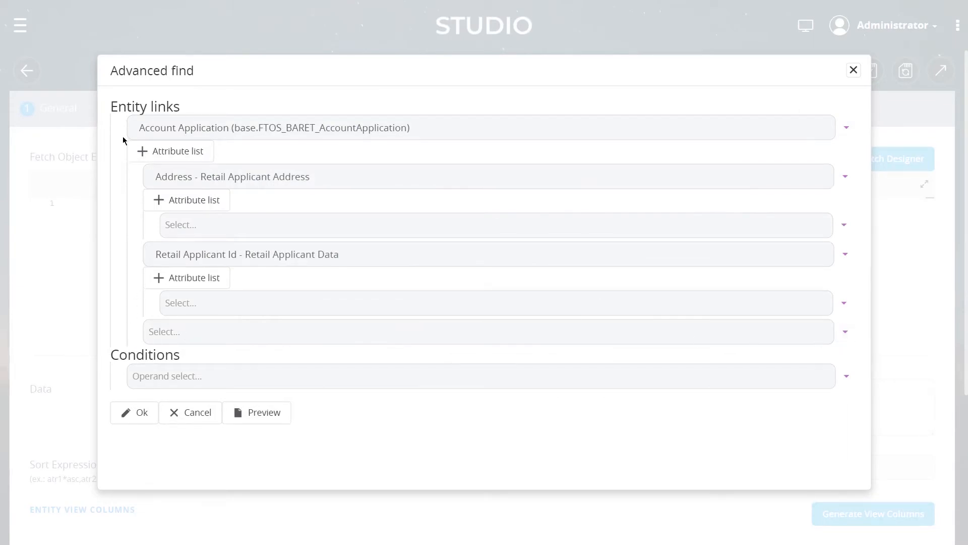
Link Banking Product Id - Banking Product and select its Start Date attribute, then confirm
click(212, 329)
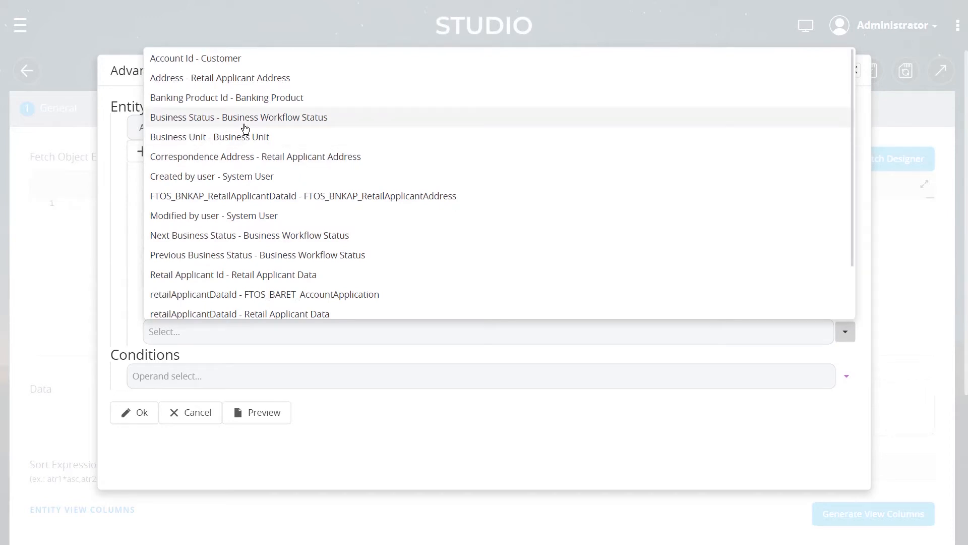
click(238, 98)
click(215, 355)
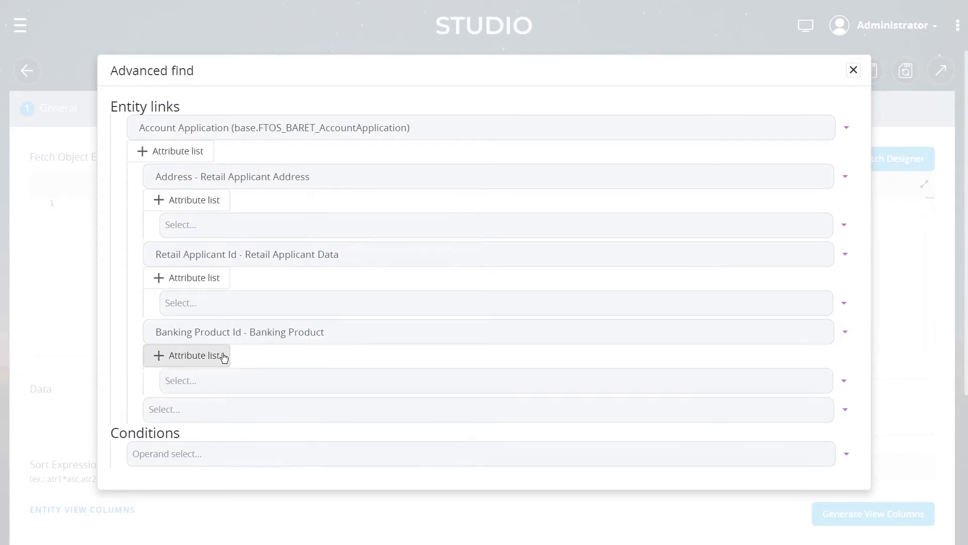
click(213, 357)
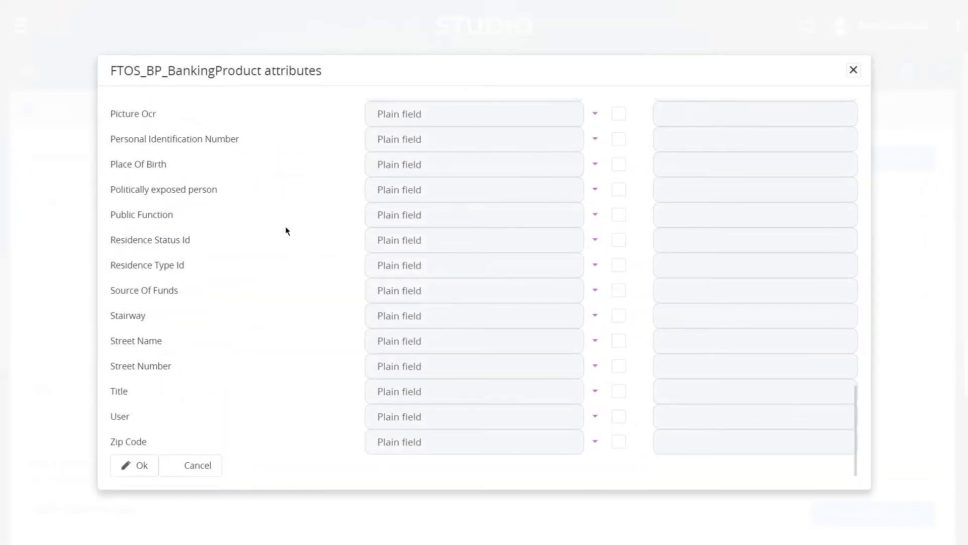
scroll(331, 222, down, 20)
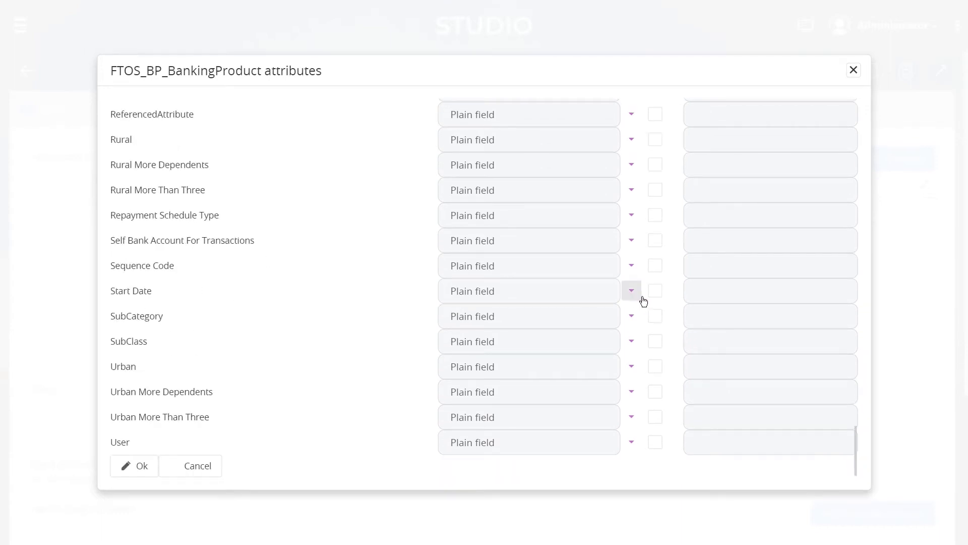
click(655, 291)
click(135, 465)
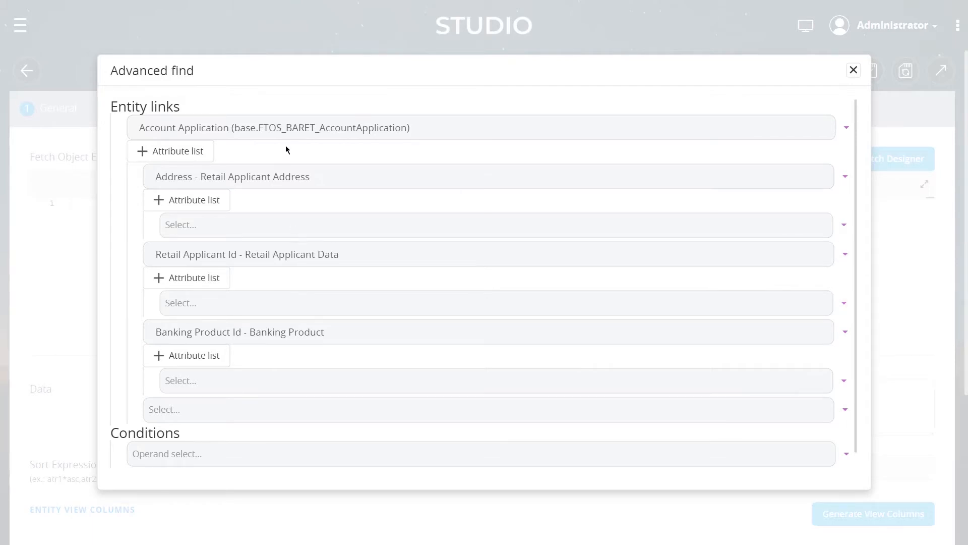
Confirm the Fetch Designer to generate the fetch object expression
scroll(229, 157, down, 1)
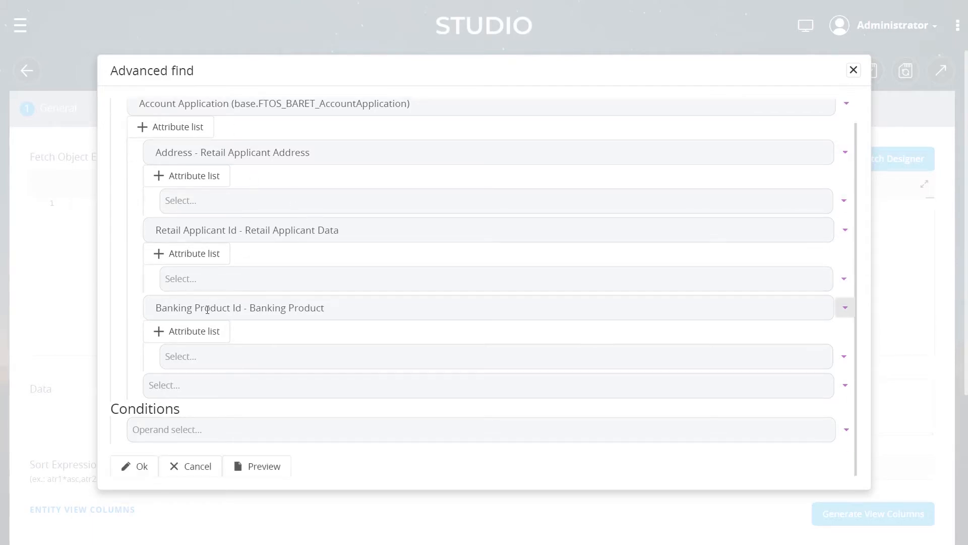
click(135, 465)
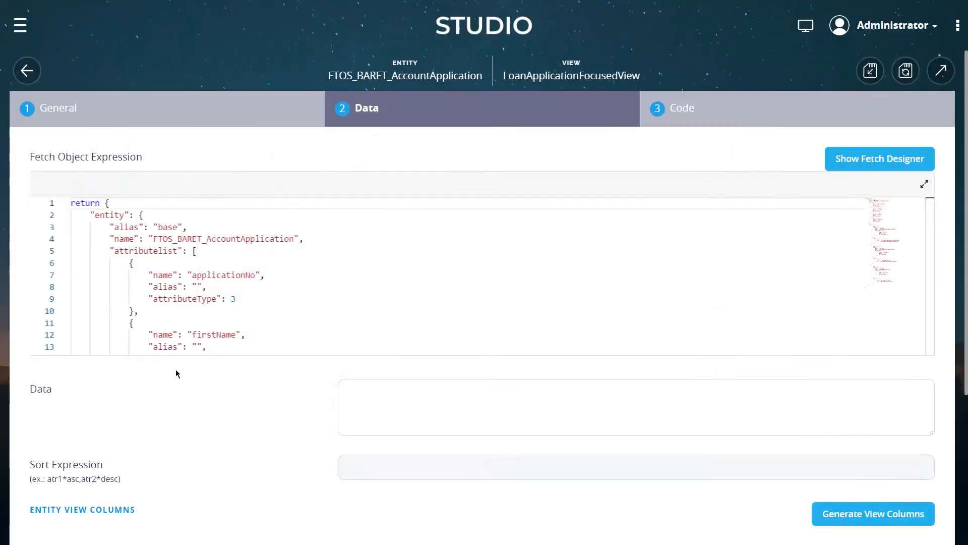
scroll(246, 275, down, 5)
scroll(246, 275, up, 5)
scroll(246, 276, down, 7)
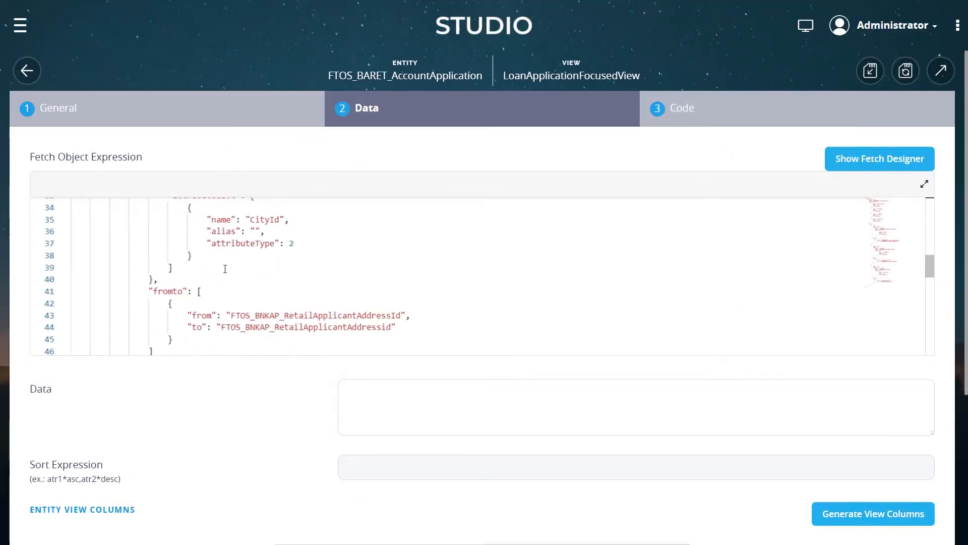
scroll(242, 277, up, 5)
scroll(241, 277, up, 3)
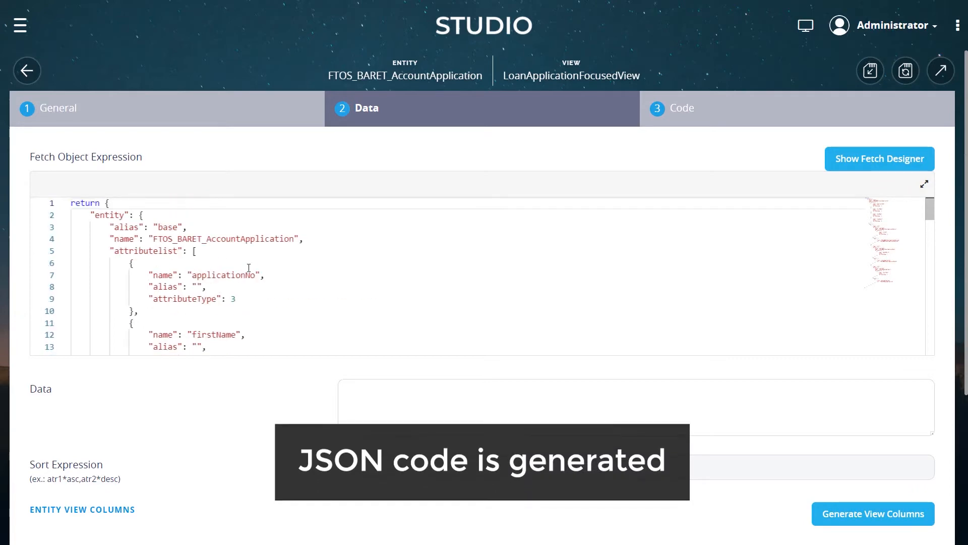
Examine the generated fetch expression JSON in the expanded code editor
click(924, 184)
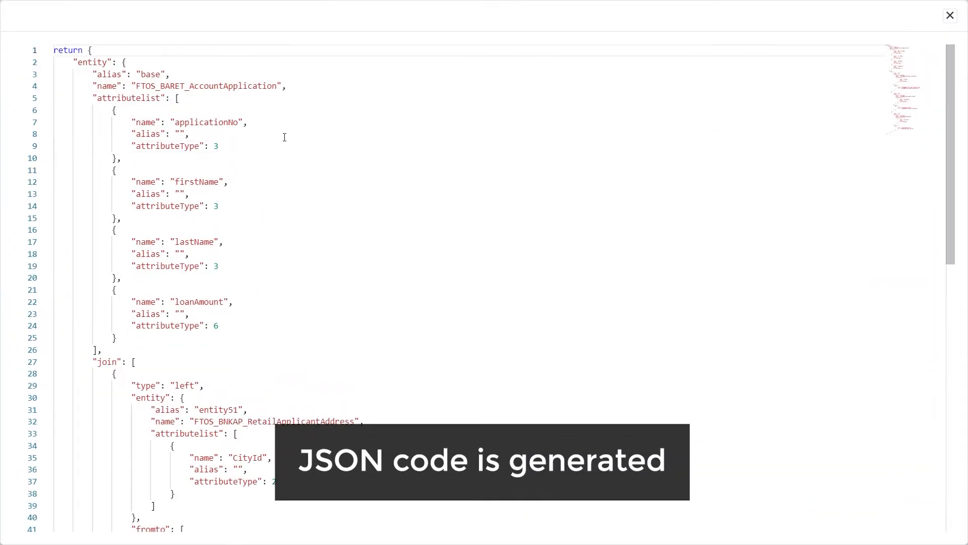
scroll(293, 157, down, 15)
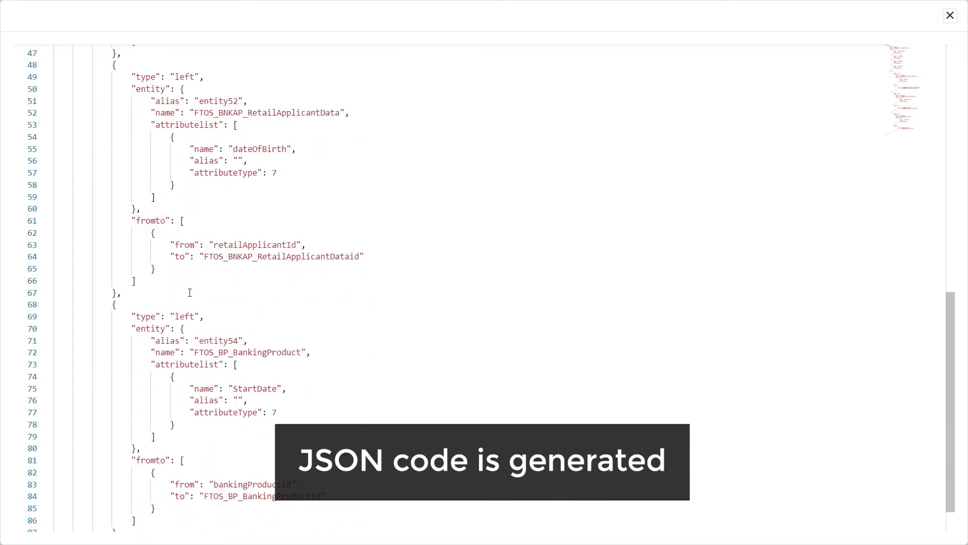
scroll(155, 370, up, 6)
scroll(155, 370, up, 6)
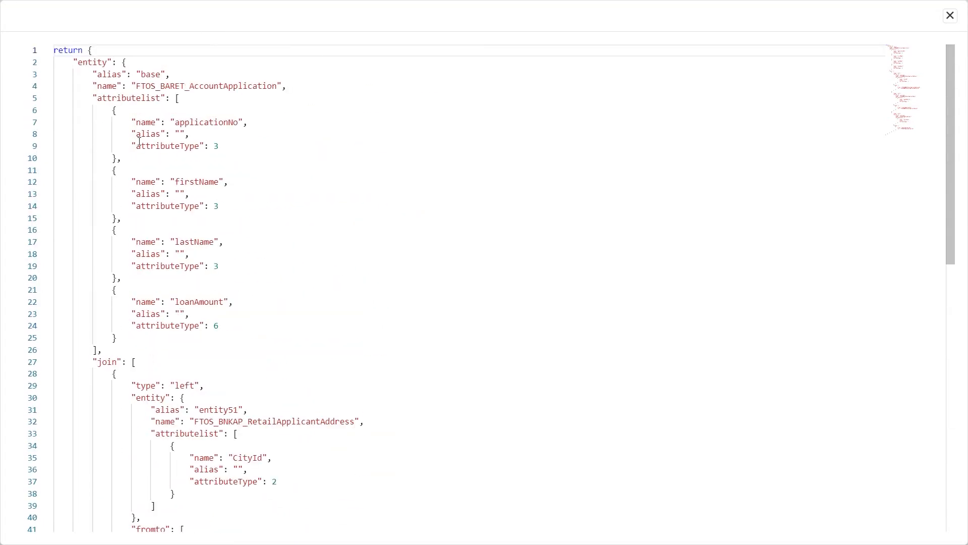
double_click(81, 62)
click(122, 63)
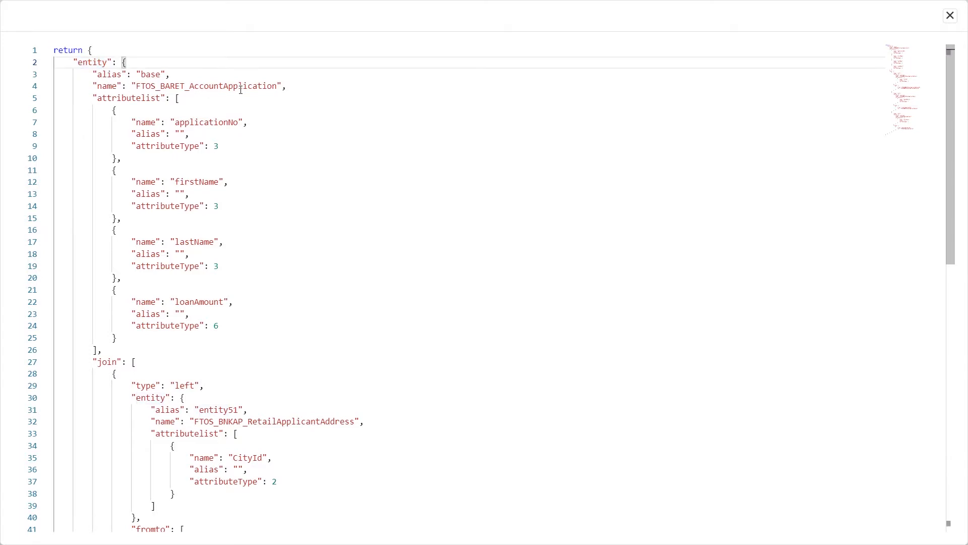
drag(280, 88, 164, 99)
click(180, 99)
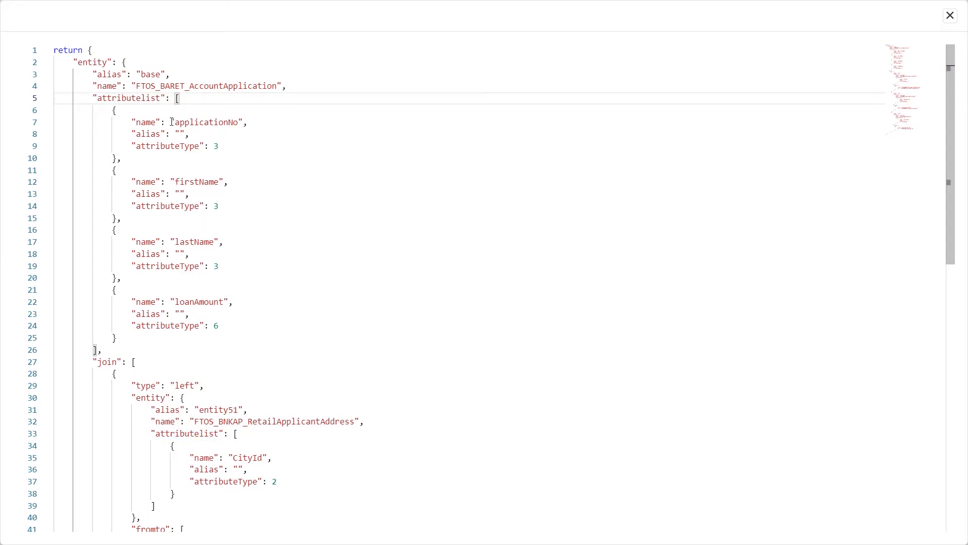
click(196, 182)
click(194, 242)
click(200, 302)
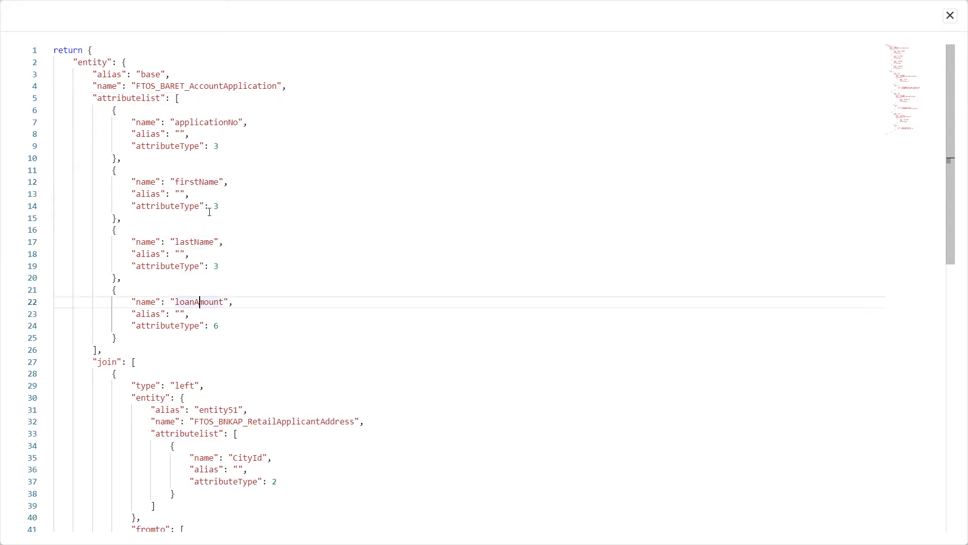
click(113, 366)
scroll(198, 262, down, 2)
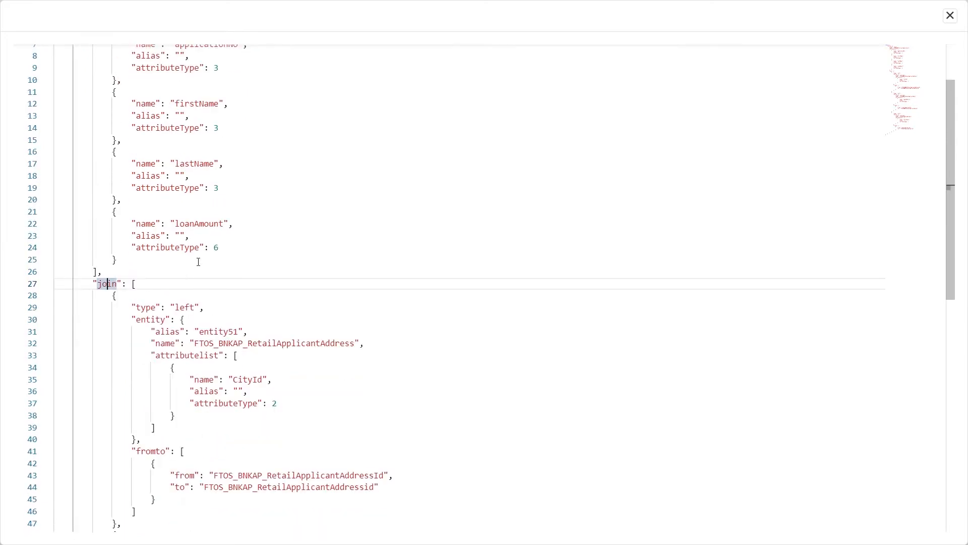
scroll(199, 262, down, 1)
drag(195, 303, 316, 305)
click(316, 306)
scroll(240, 253, down, 5)
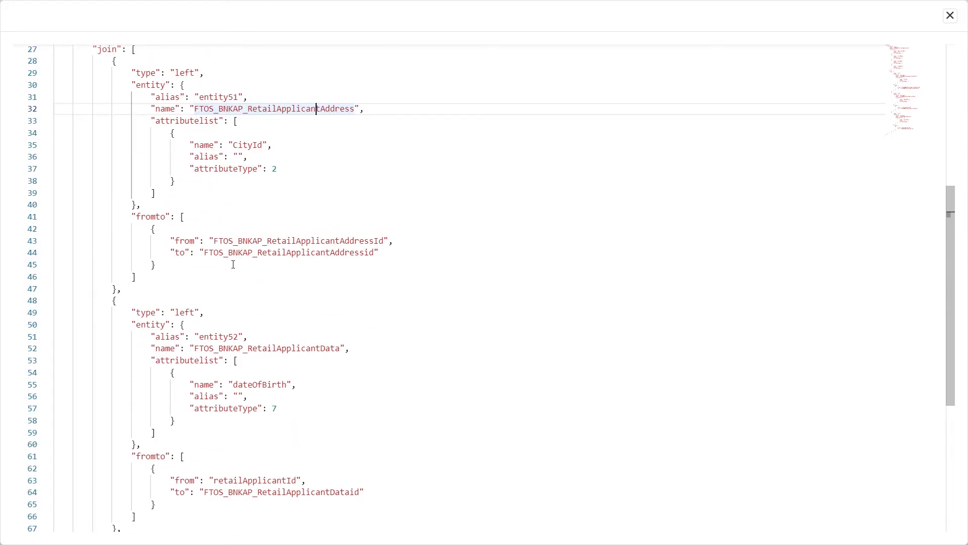
scroll(233, 265, down, 8)
scroll(255, 331, up, 16)
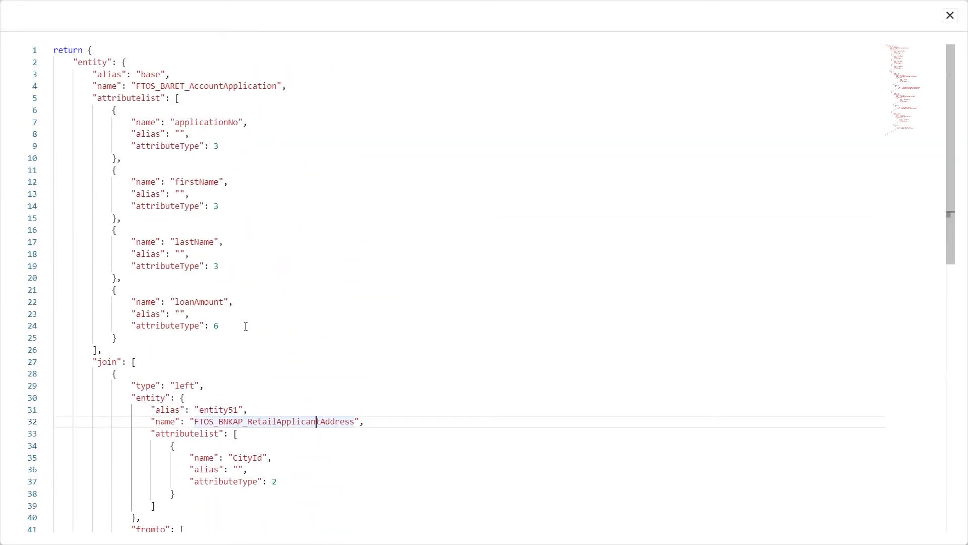
scroll(228, 277, down, 11)
scroll(214, 266, up, 11)
scroll(149, 297, down, 8)
scroll(157, 300, up, 8)
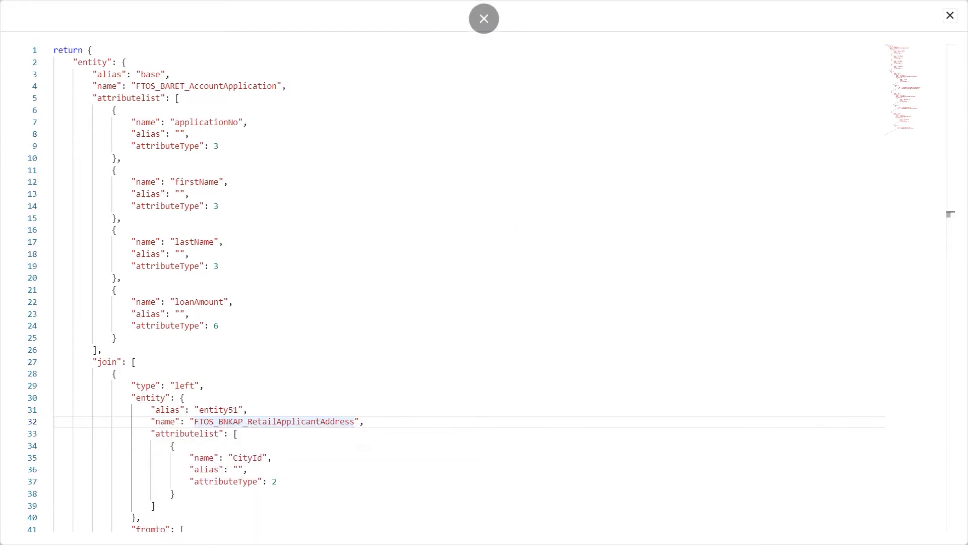
click(951, 15)
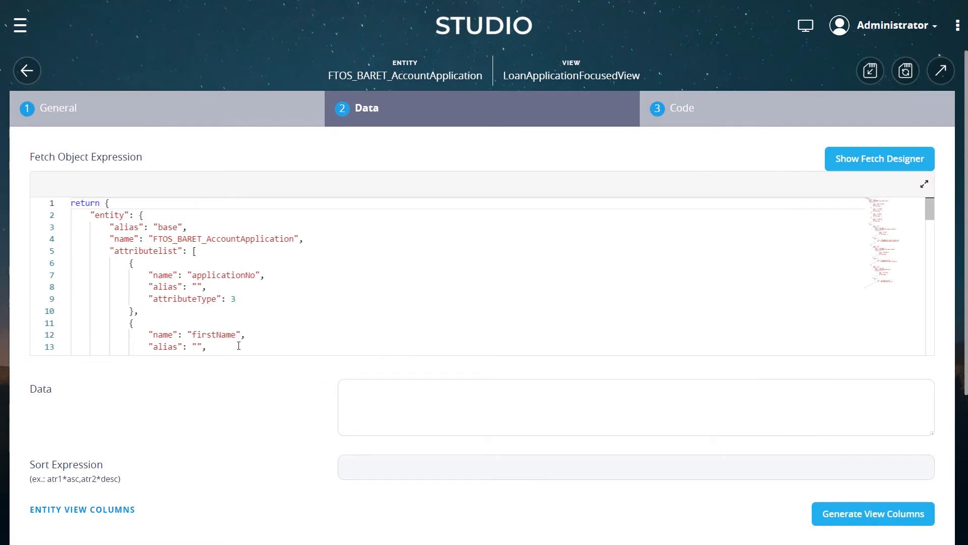
Generate the entity view columns from the fetch expression
scroll(256, 354, down, 3)
scroll(294, 353, up, 3)
scroll(272, 413, down, 4)
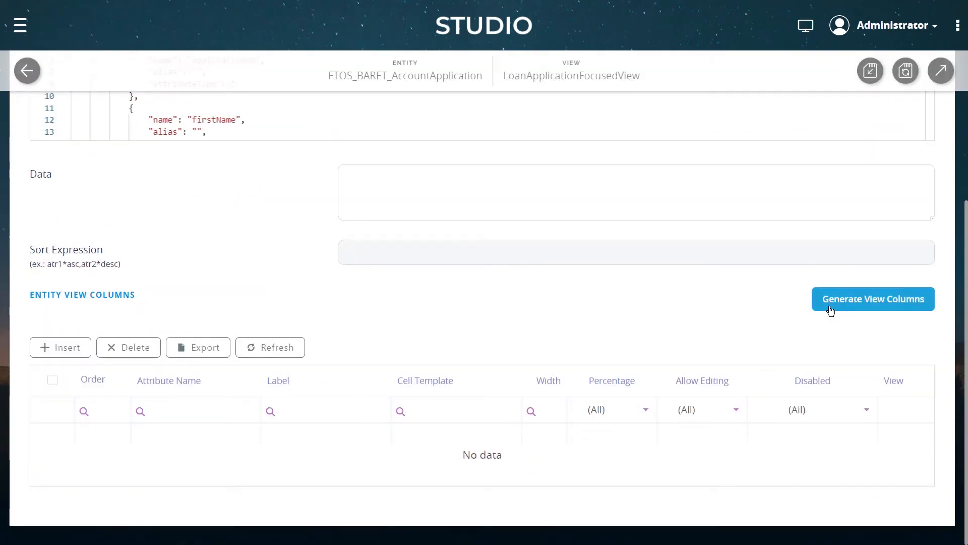
click(911, 308)
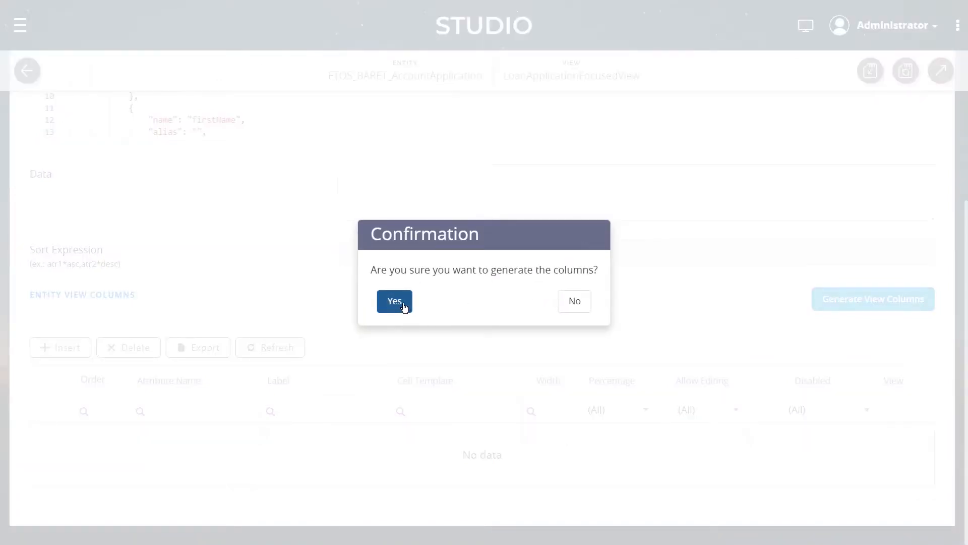
click(395, 301)
Reorder the view columns to applicationNo, StartDate, loanAmount, firstName, lastName, CityId, dateOfBirth and widen the Label column
scroll(296, 294, down, 7)
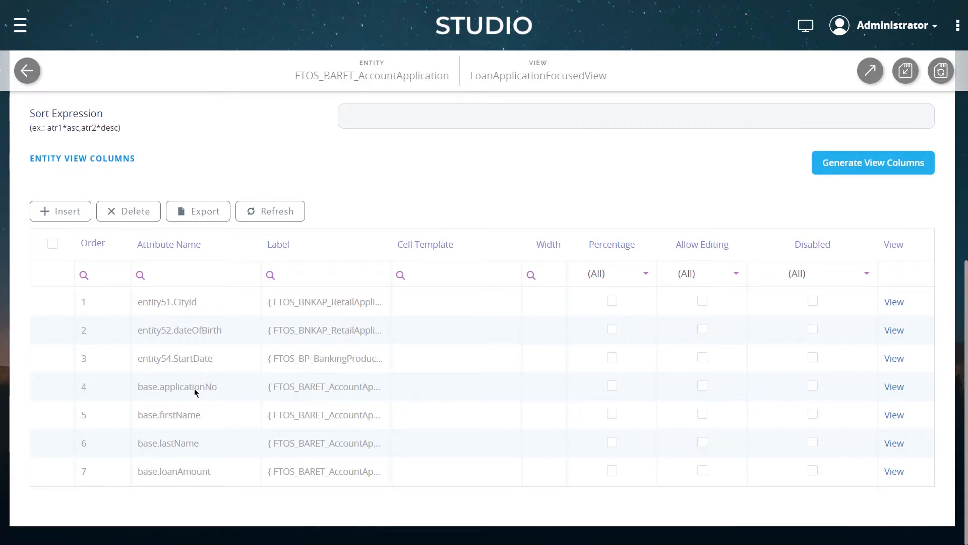
drag(189, 393, 200, 301)
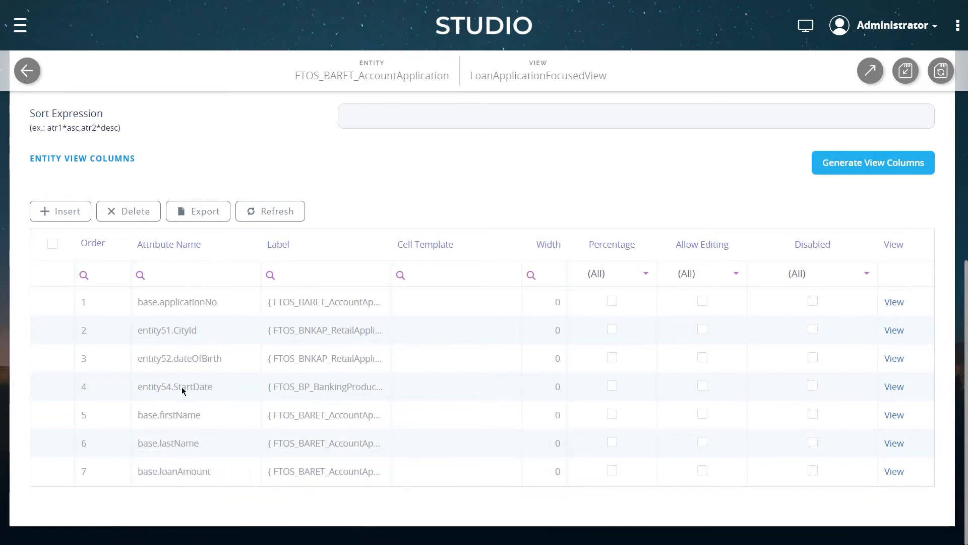
drag(182, 389, 195, 325)
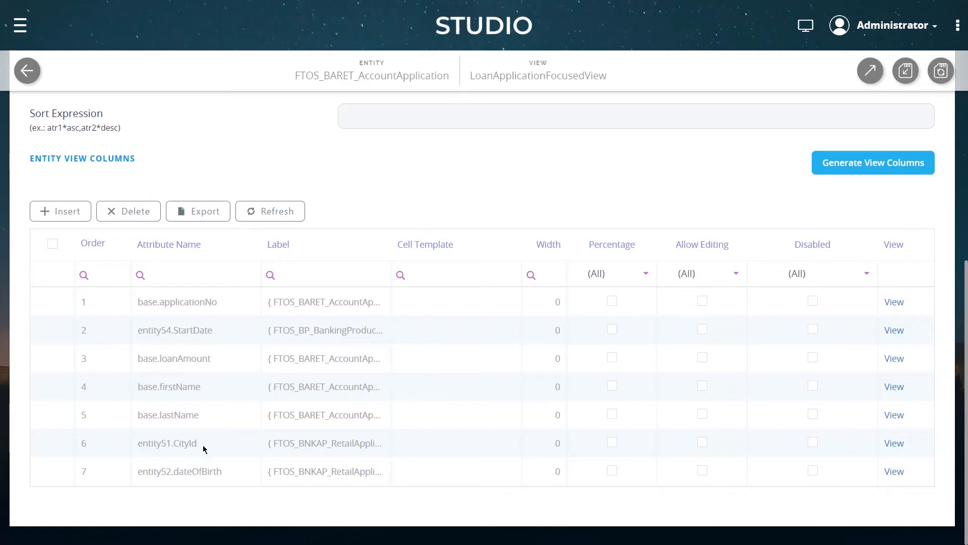
drag(127, 259, 127, 260)
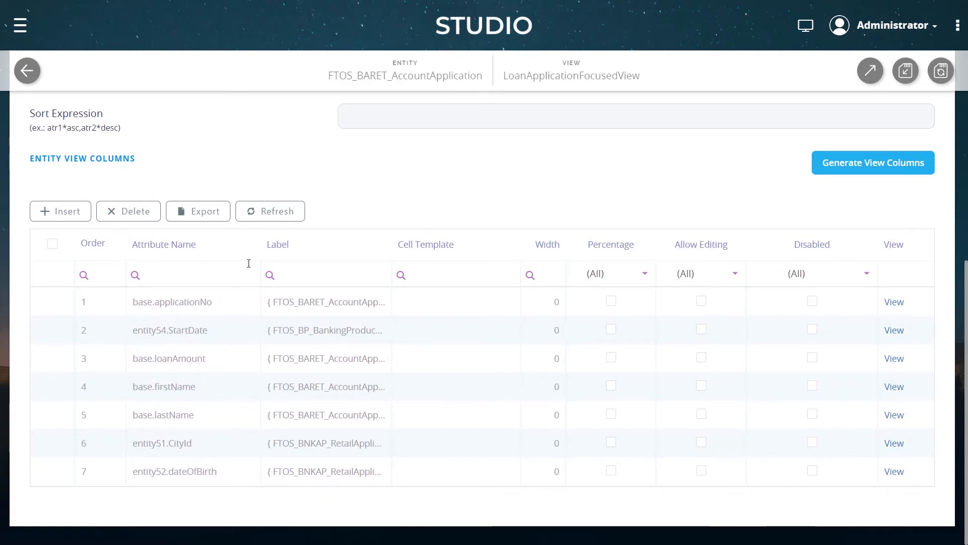
drag(261, 255, 246, 259)
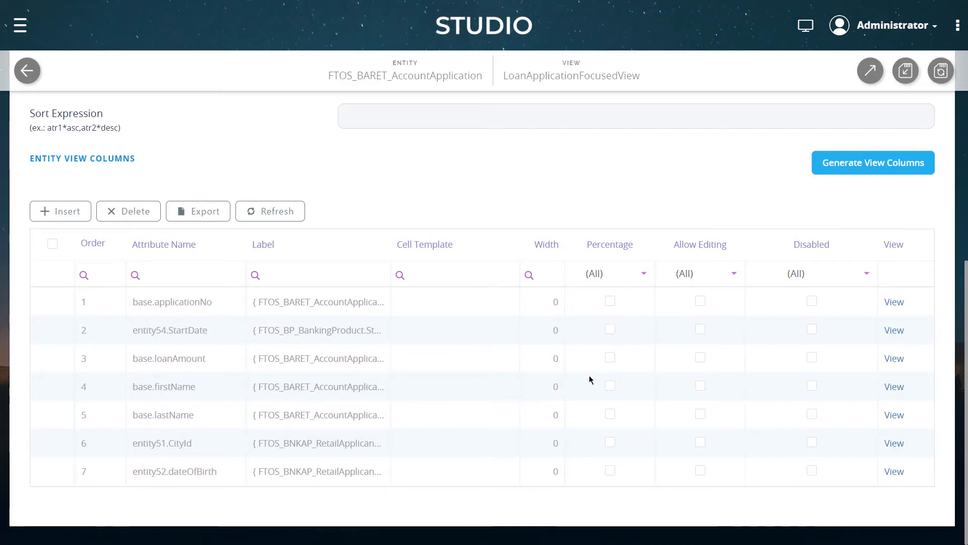
Enable Allow Editing on the applicationNo view column and save and close the column editor
click(897, 304)
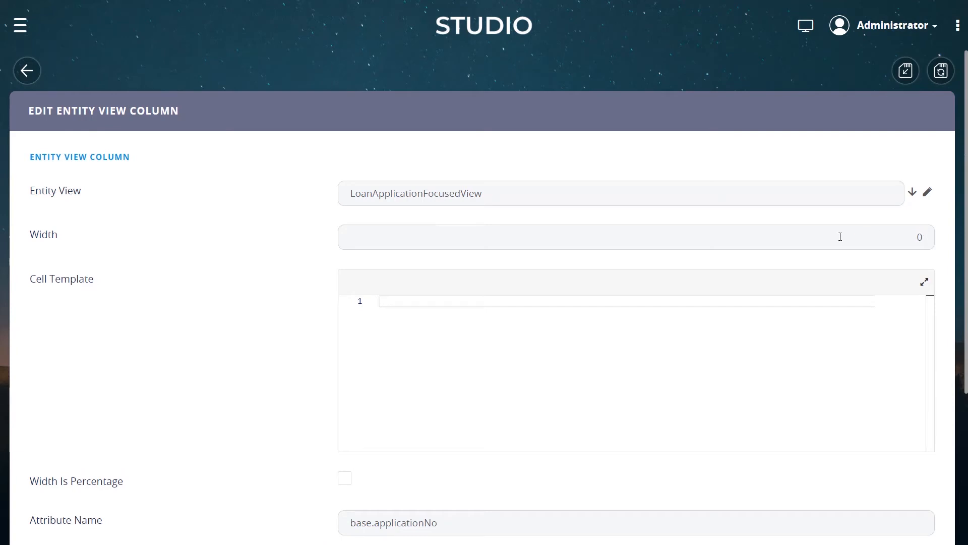
scroll(263, 291, down, 4)
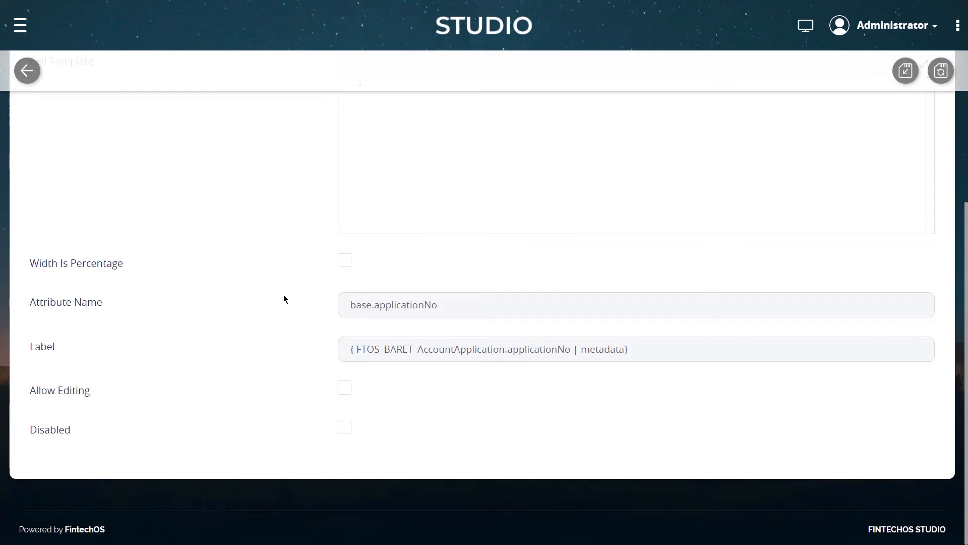
scroll(284, 298, up, 4)
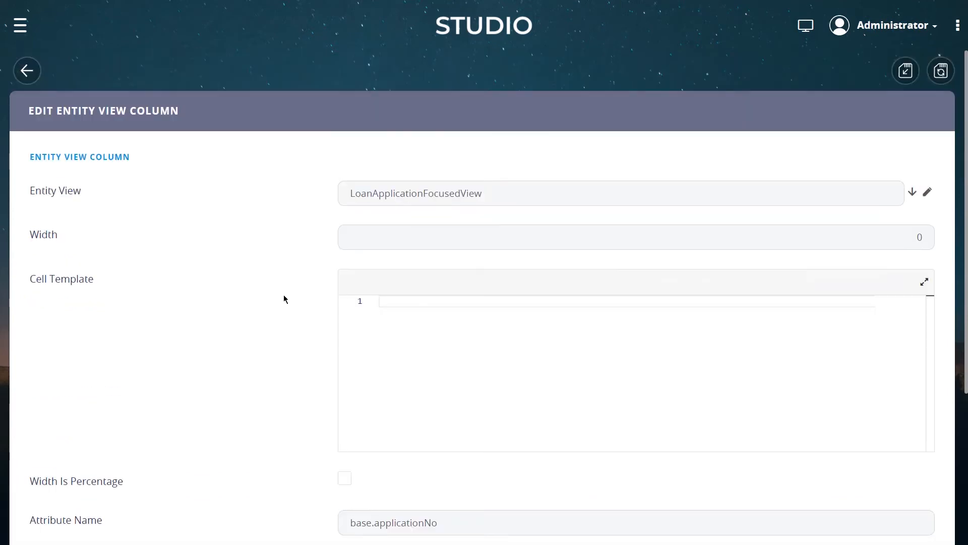
scroll(283, 298, down, 4)
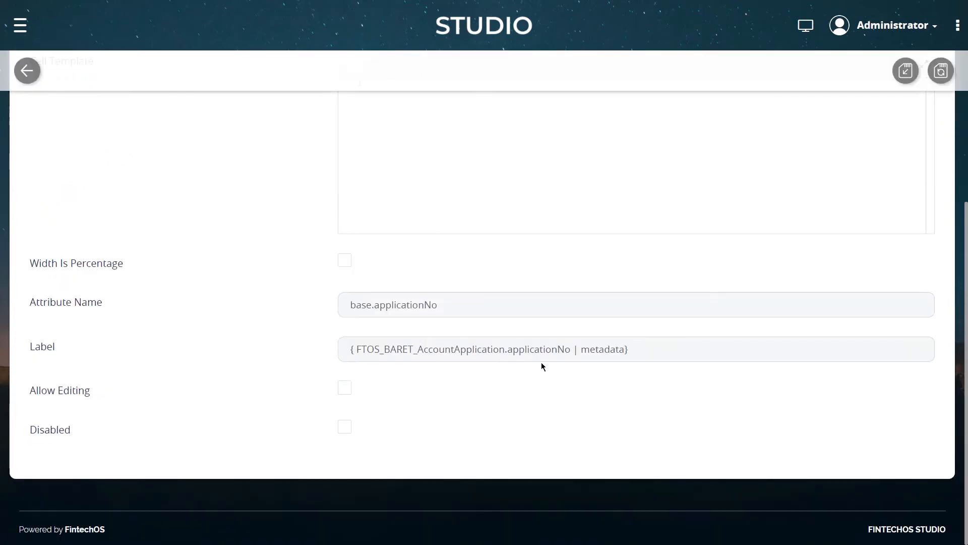
scroll(281, 310, up, 4)
click(878, 235)
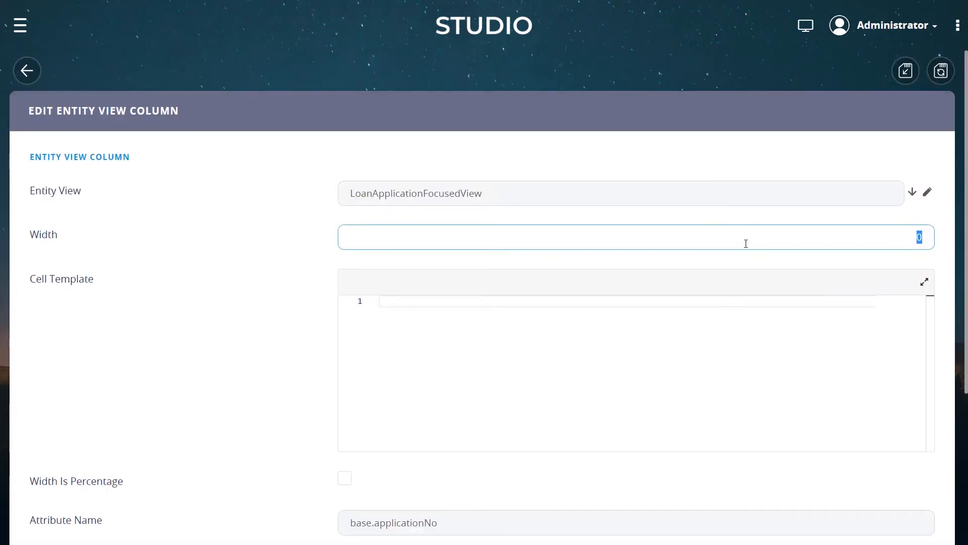
click(279, 244)
scroll(202, 293, down, 2)
click(343, 358)
click(345, 356)
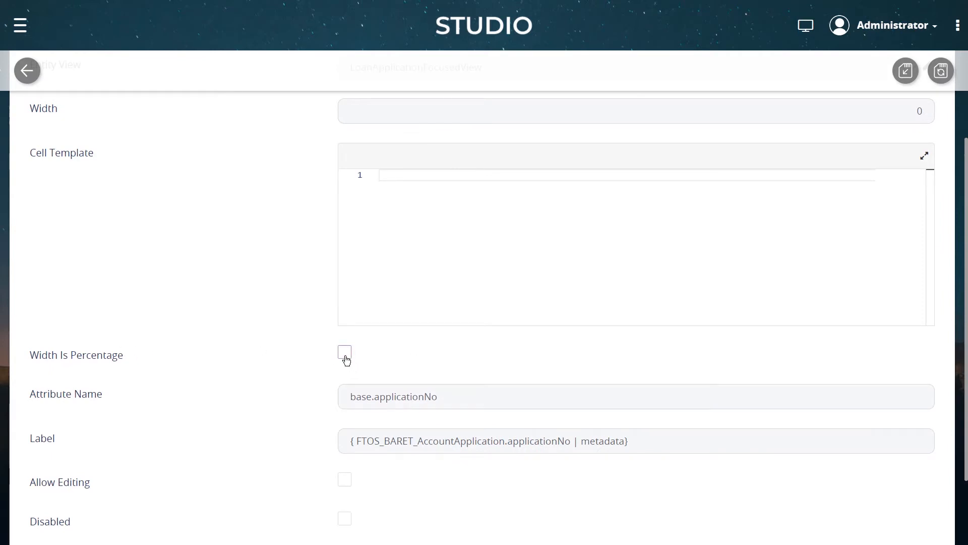
scroll(289, 328, up, 2)
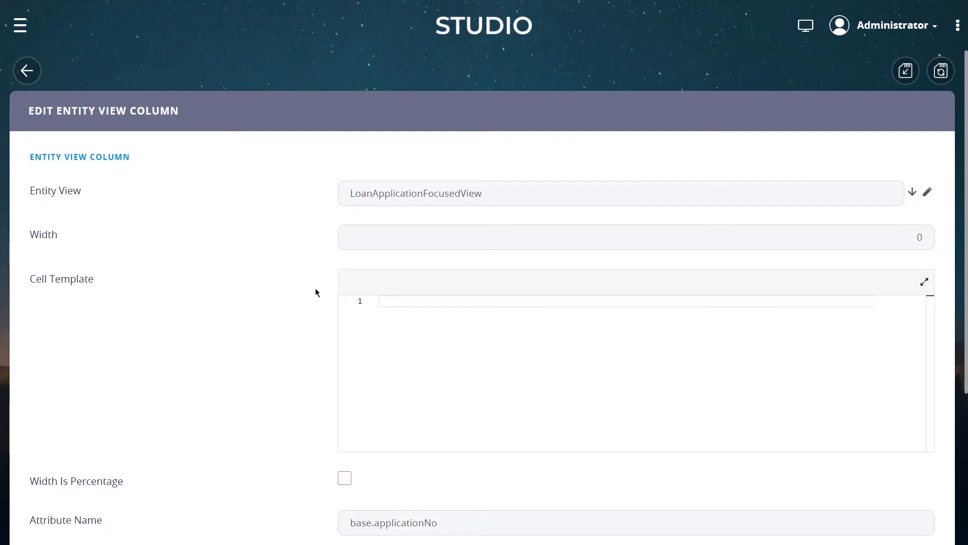
scroll(291, 257, down, 3)
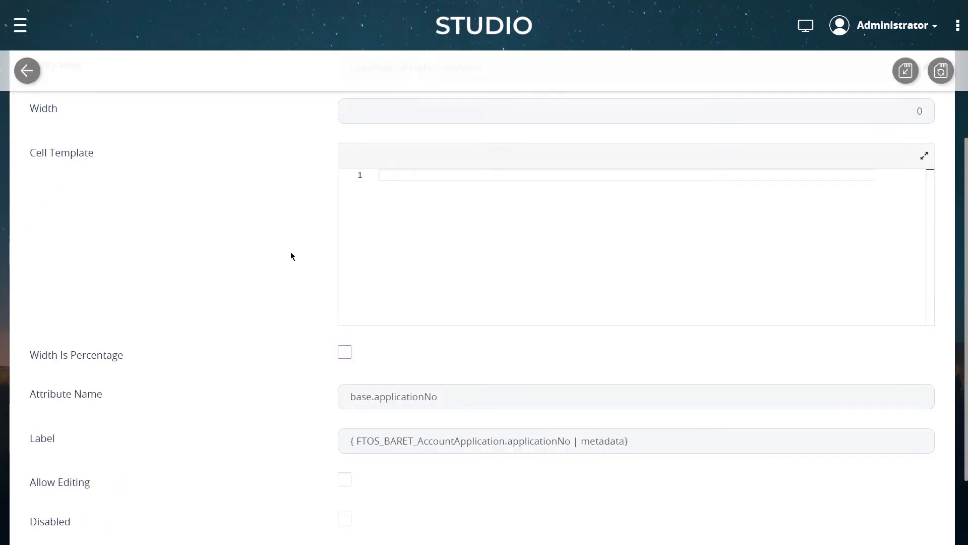
scroll(296, 227, down, 2)
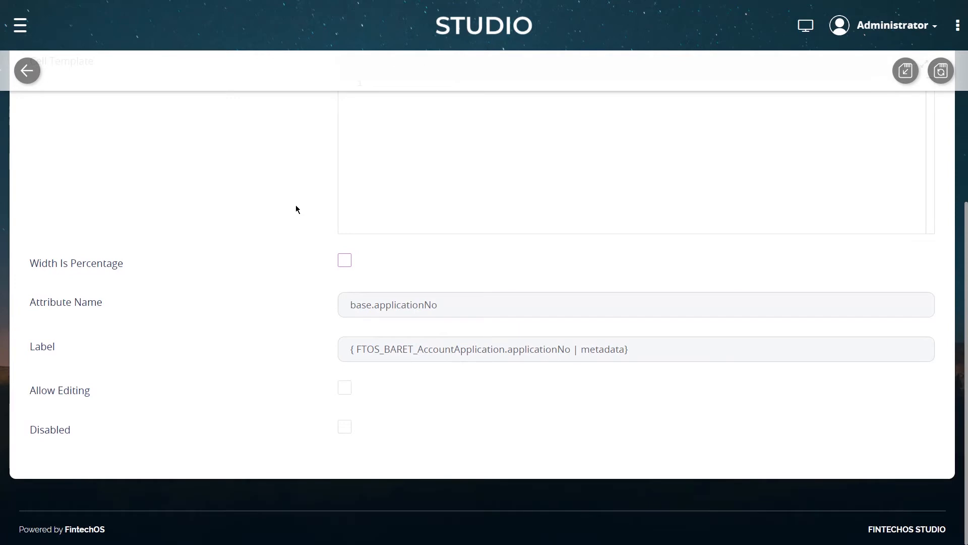
click(346, 388)
scroll(244, 379, up, 4)
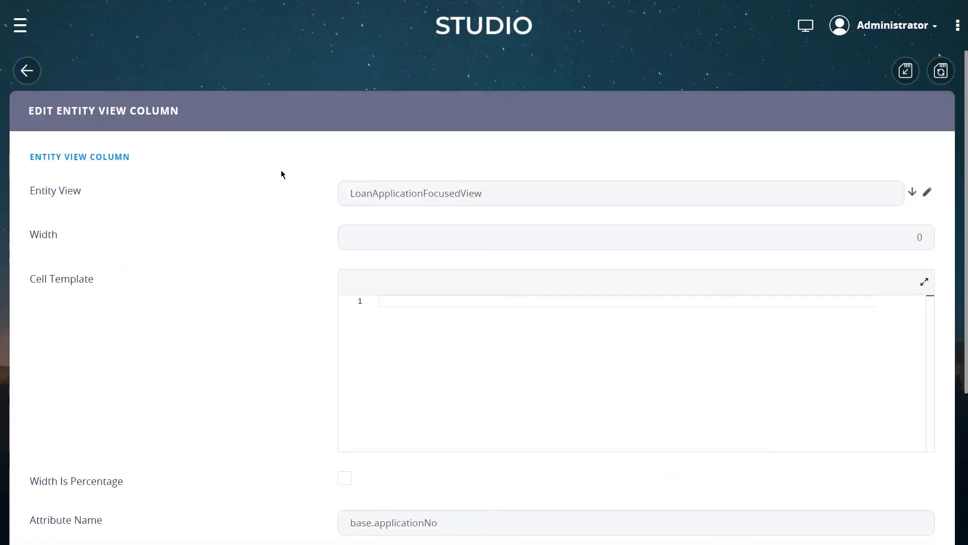
click(906, 73)
Enable Allow Editing for the remaining view columns, StartDate through dateOfBirth, in the columns grid
click(700, 330)
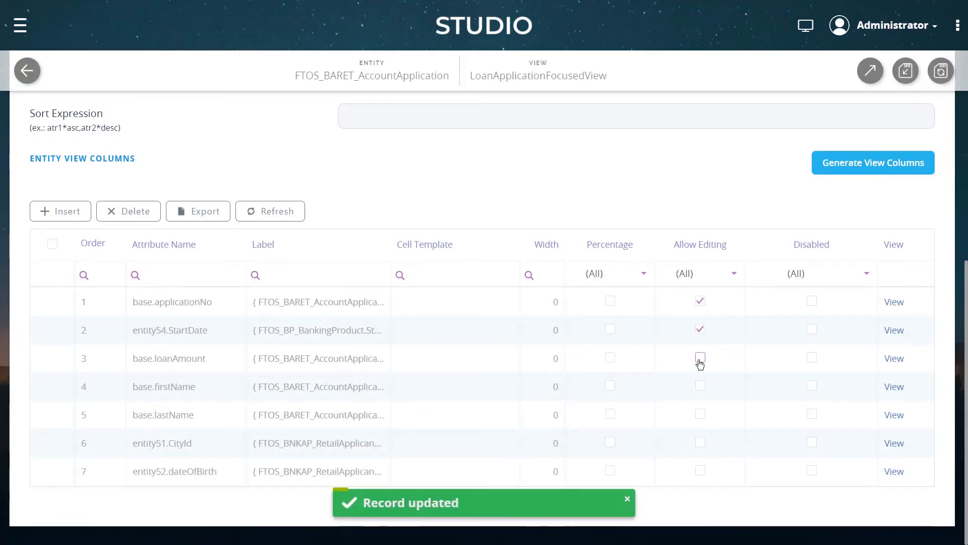
click(700, 358)
click(701, 472)
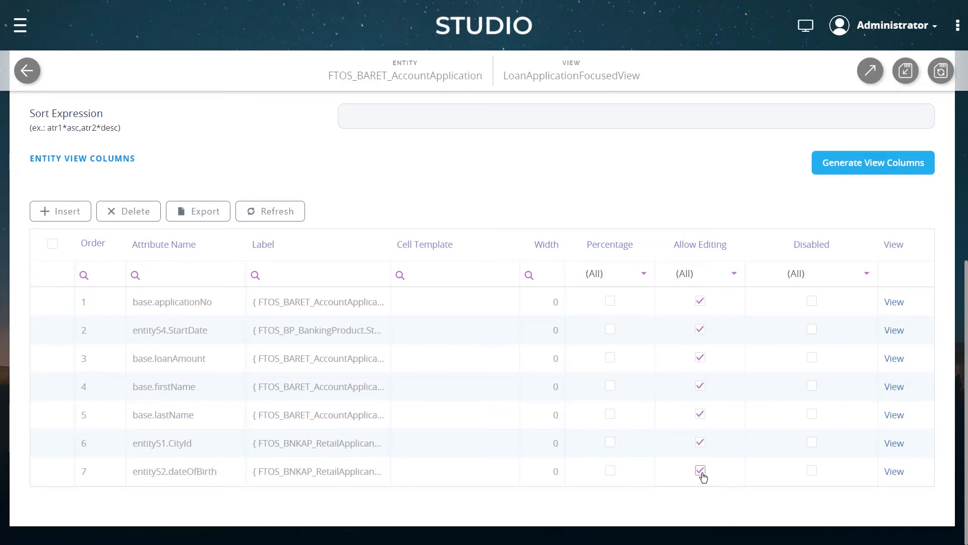
Save the LoanApplicationFocusedView data view
scroll(409, 337, up, 7)
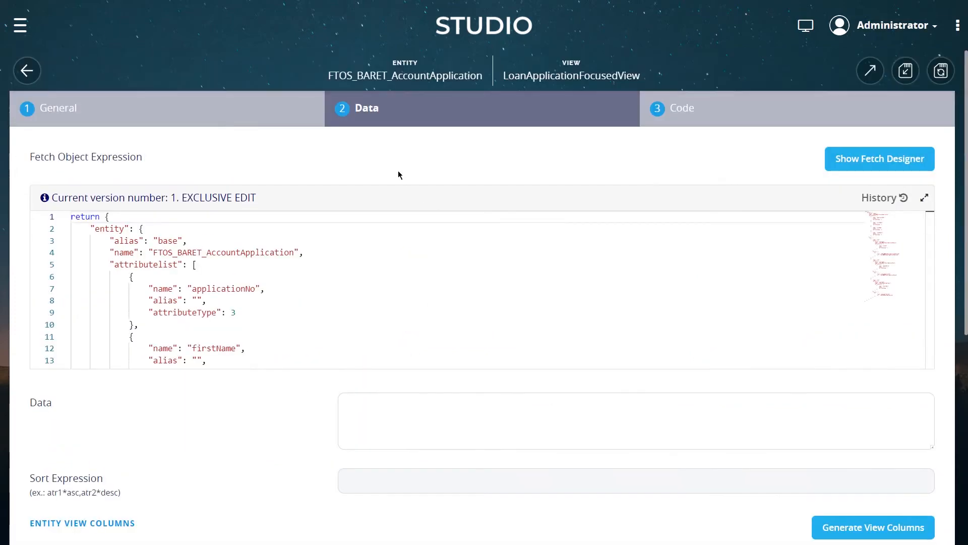
scroll(577, 325, down, 7)
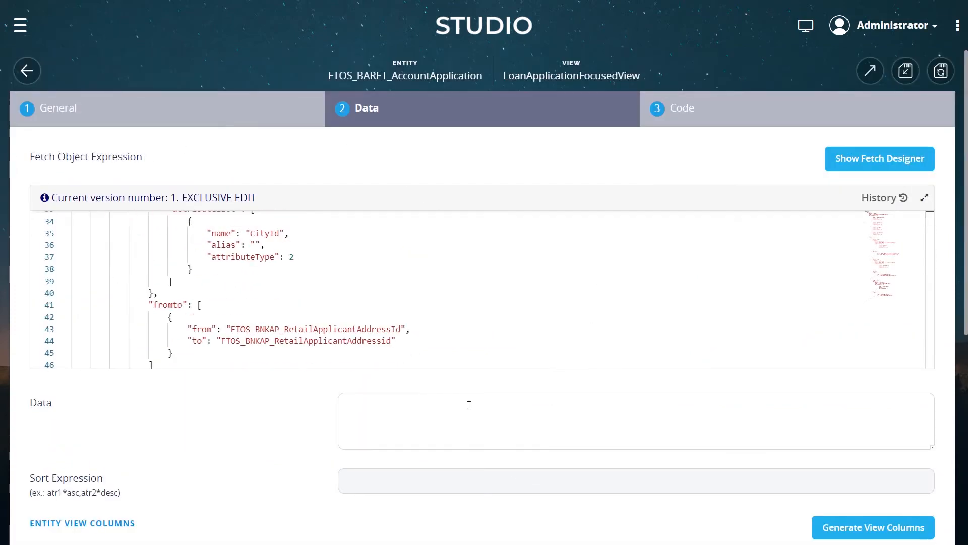
scroll(507, 395, down, 6)
scroll(456, 416, up, 4)
scroll(896, 143, up, 2)
click(942, 72)
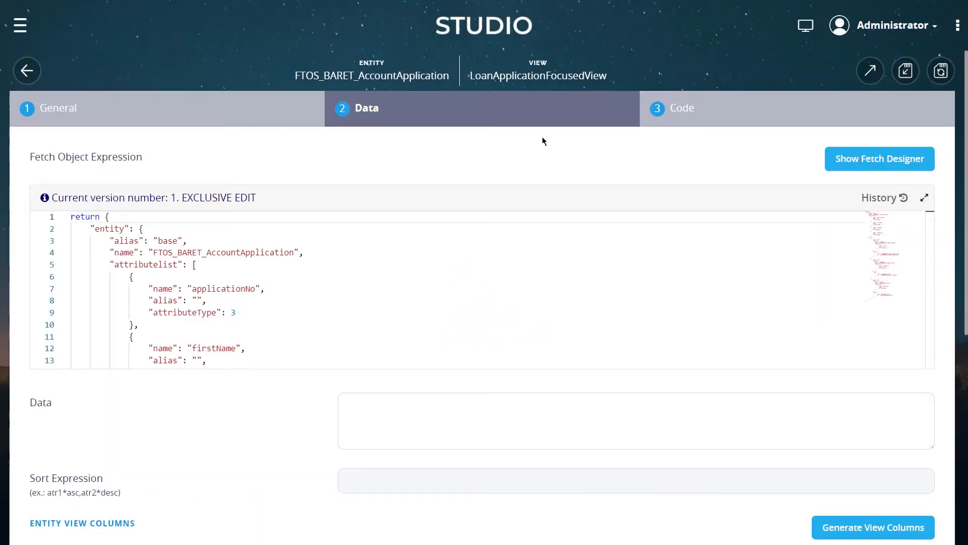
Open the LoanDashboard dashboard for editing from the Digital Experience Portals dashboards list
click(20, 26)
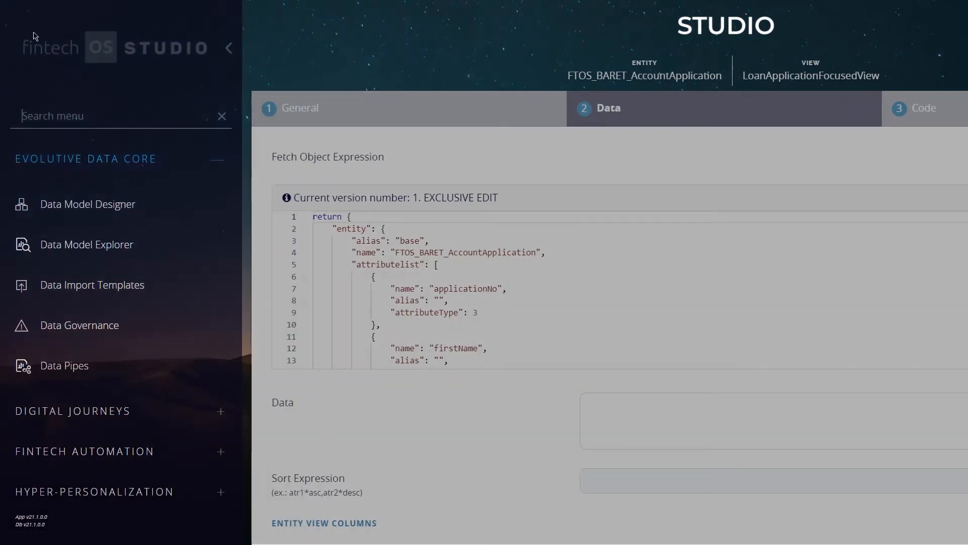
click(82, 159)
scroll(85, 174, down, 2)
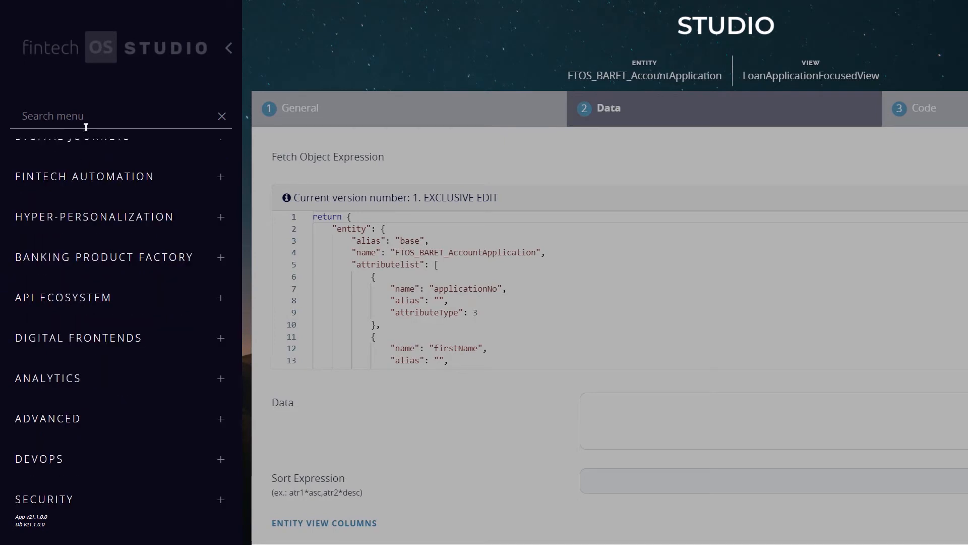
click(139, 340)
click(129, 395)
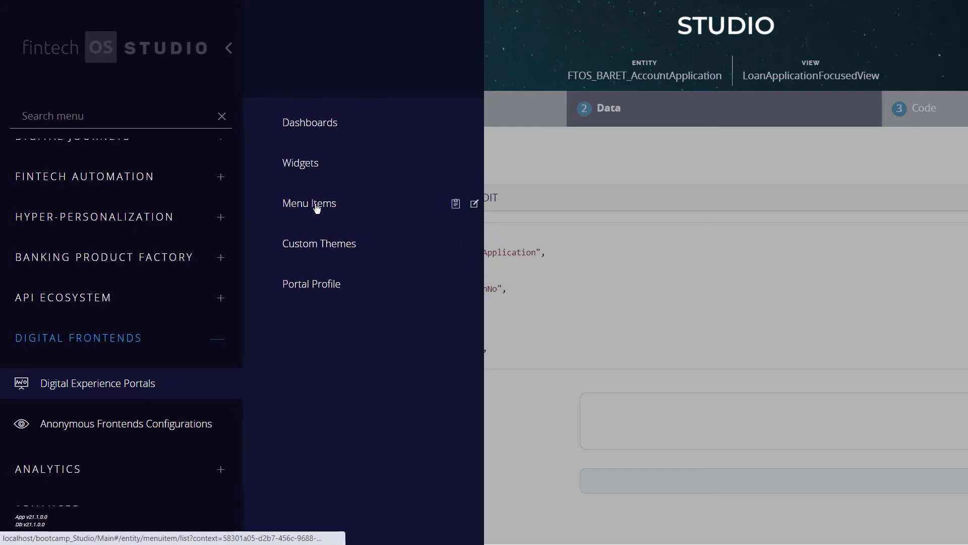
click(328, 129)
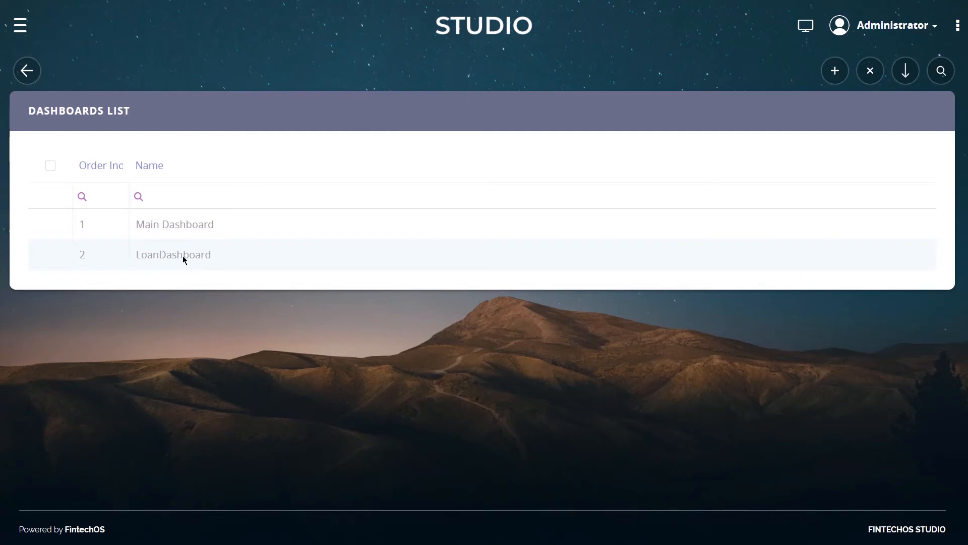
click(204, 257)
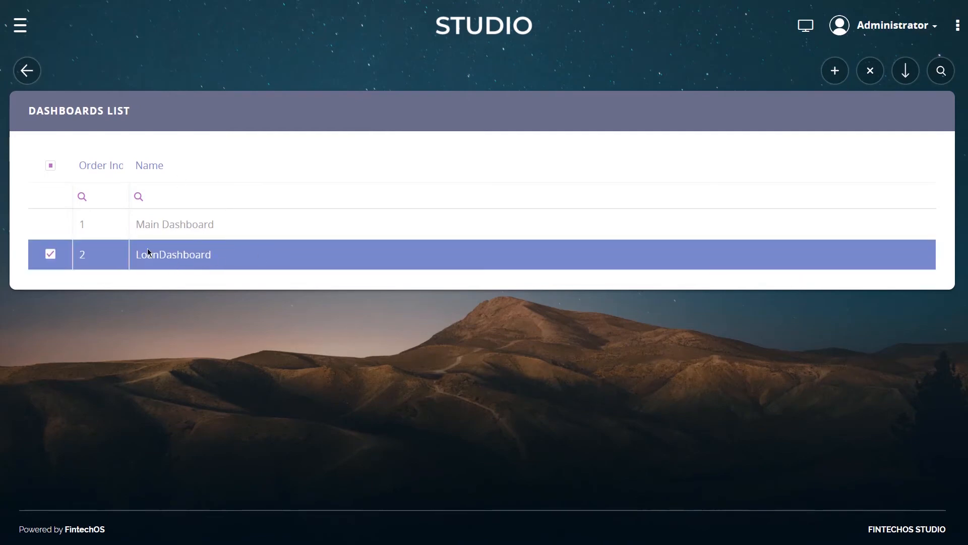
double_click(178, 254)
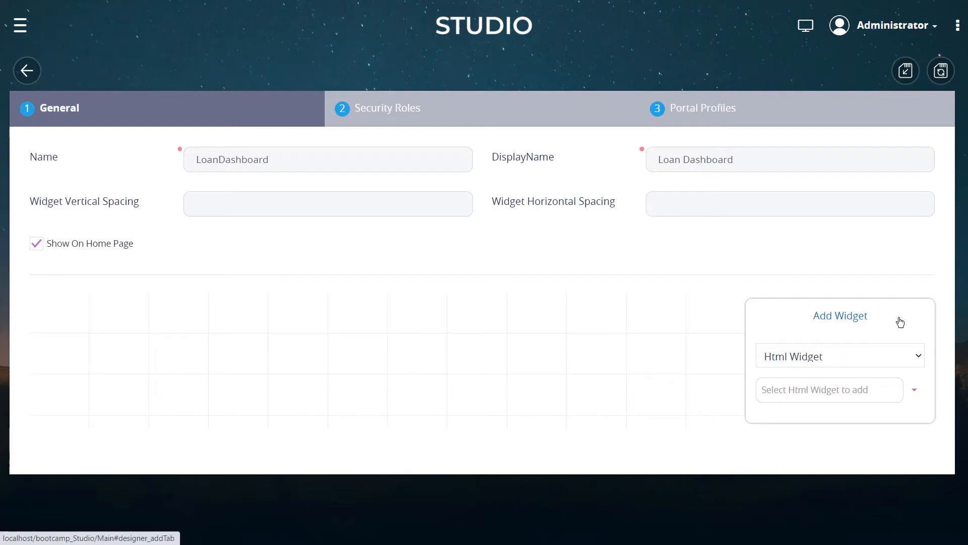
Add an Entity List shortcut widget for FTOS_BARET_AccountApplication to the dashboard
click(911, 362)
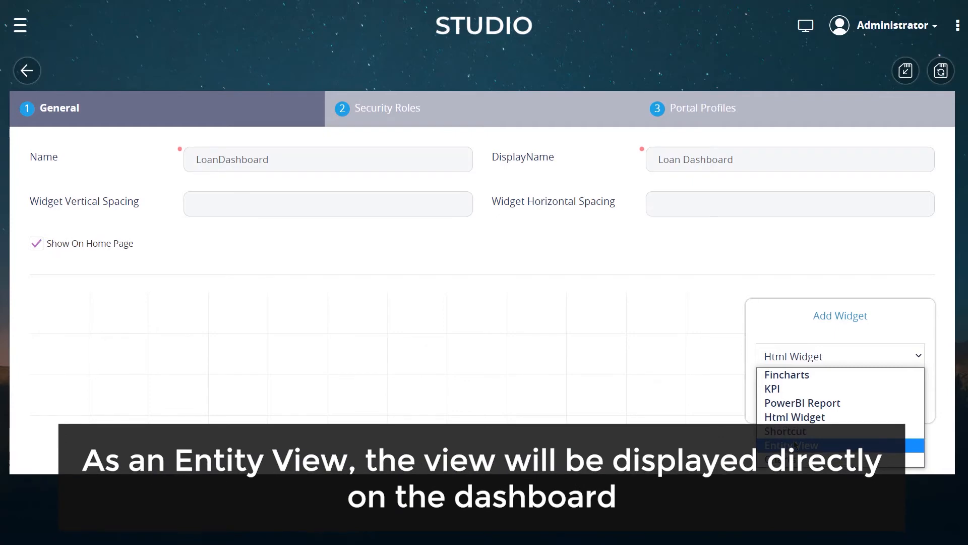
click(807, 432)
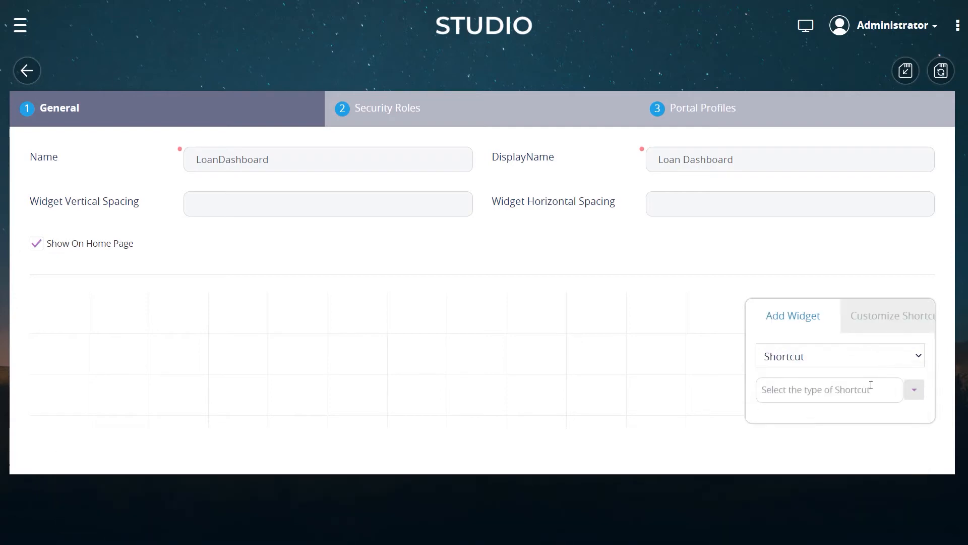
click(915, 392)
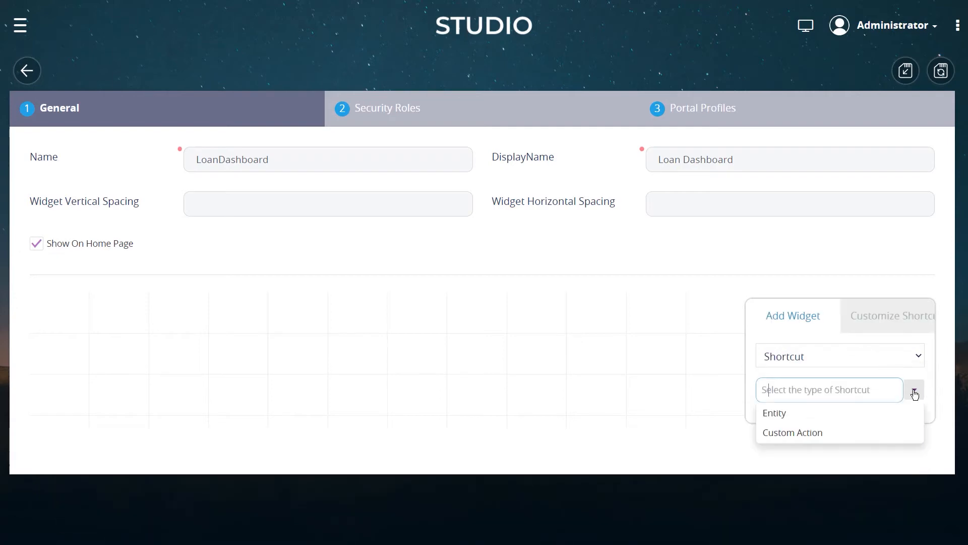
click(797, 413)
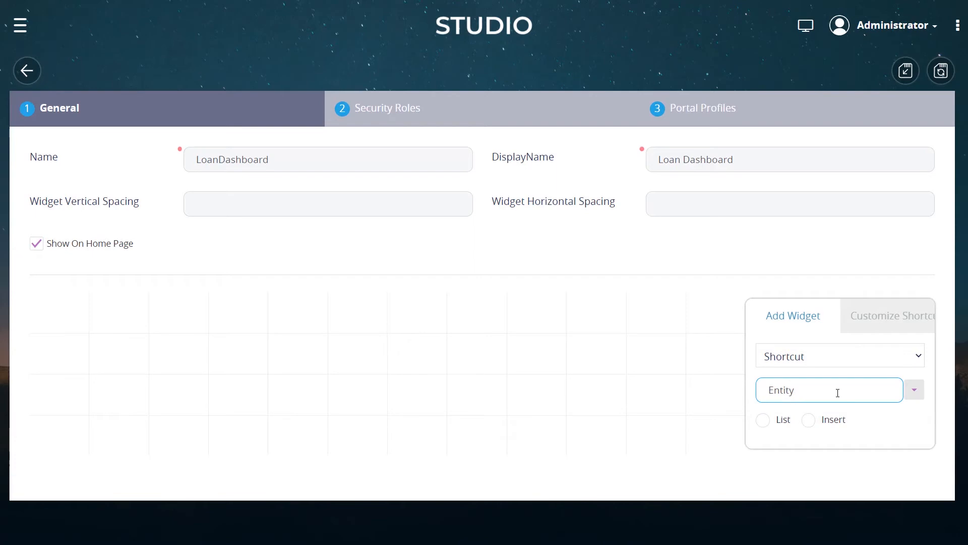
click(766, 424)
scroll(755, 411, down, 1)
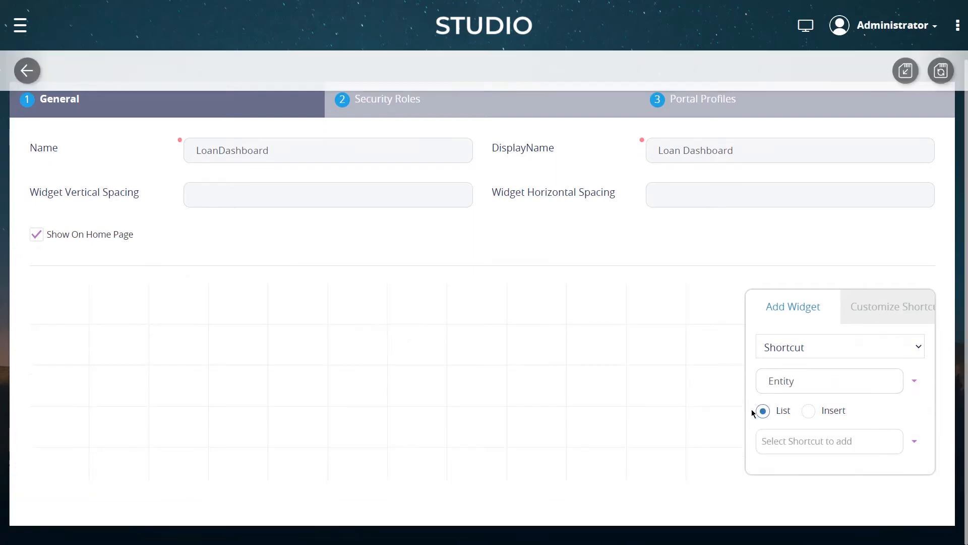
click(902, 443)
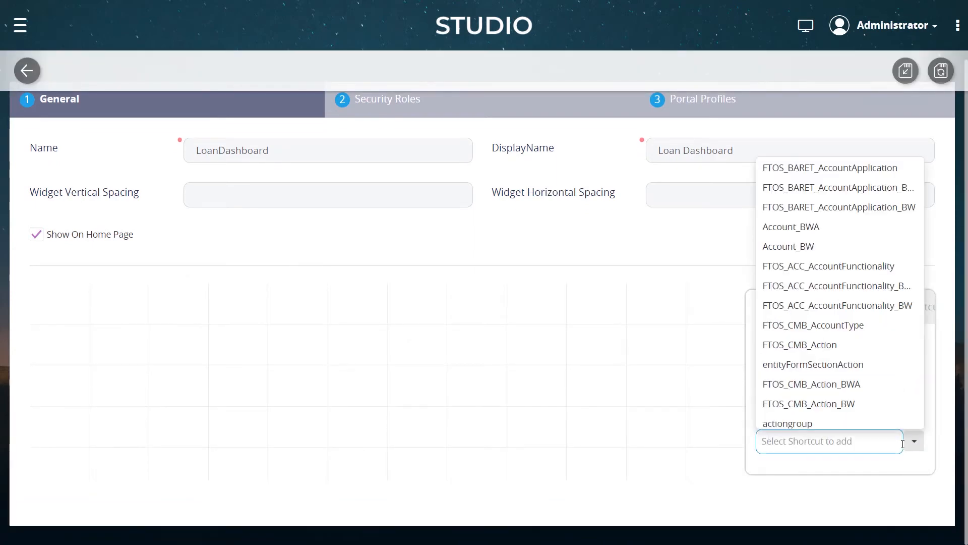
text(a)
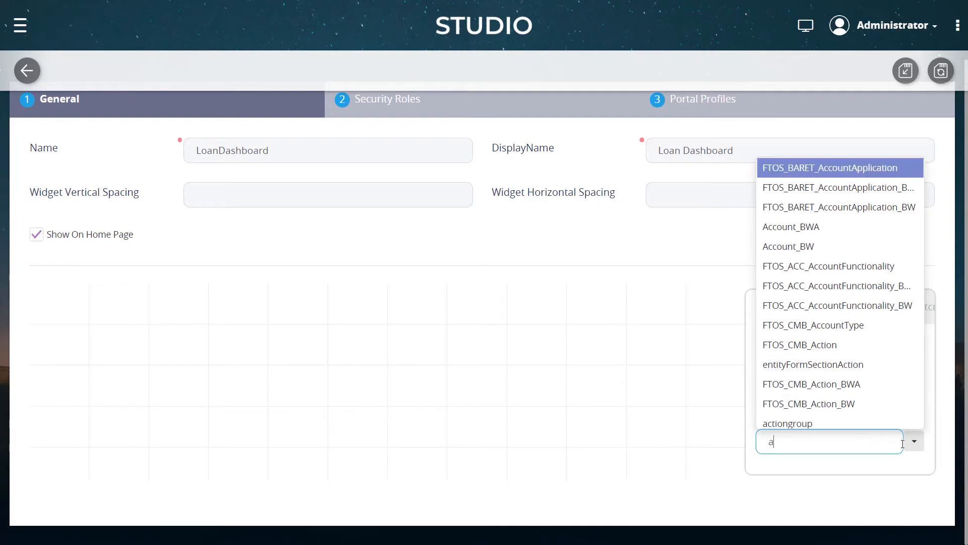
text(ccountapplication)
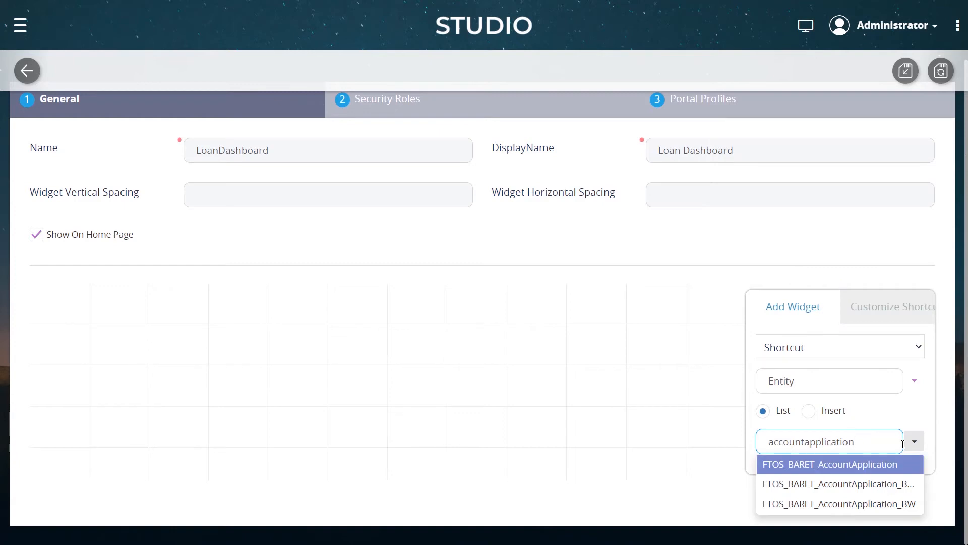
click(829, 465)
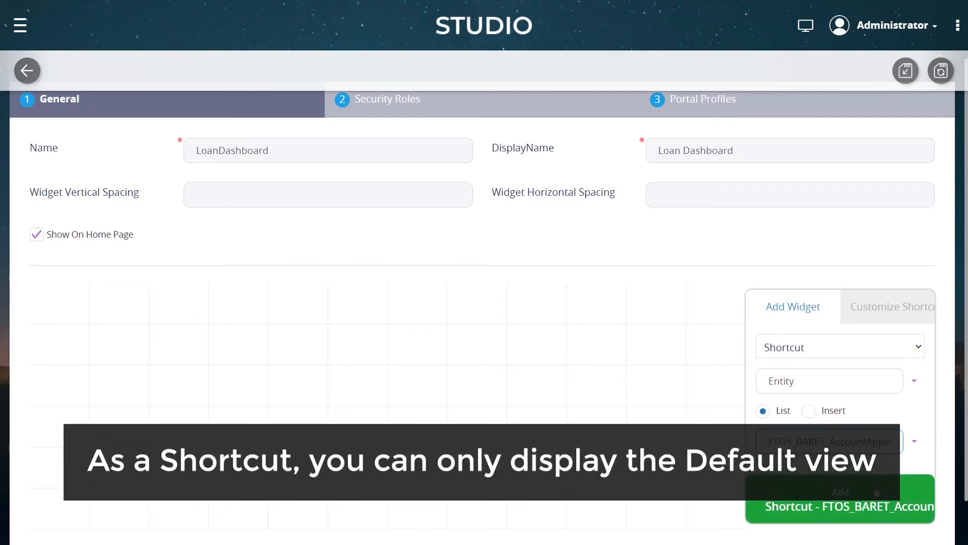
click(840, 499)
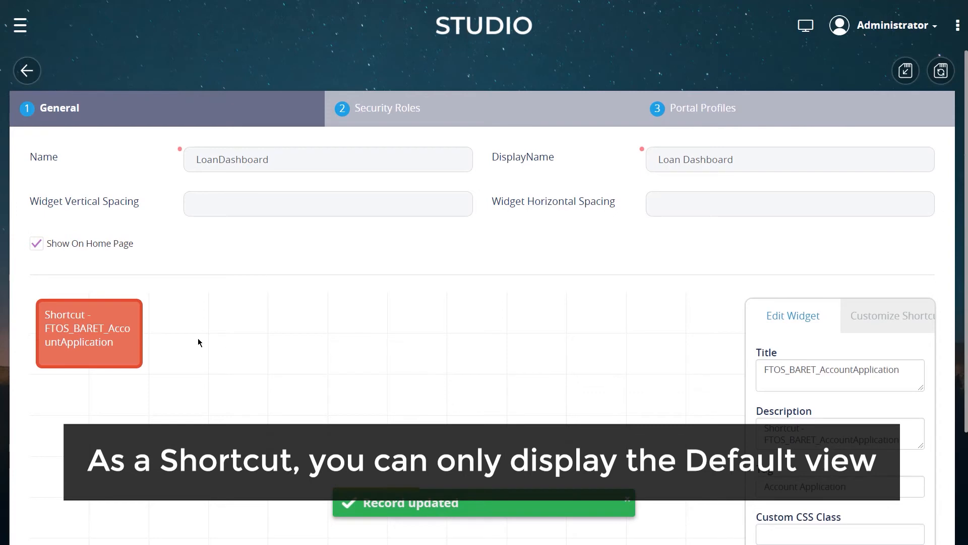
Resize the shortcut widget to about five grid columns wide by three rows high
drag(132, 356, 423, 468)
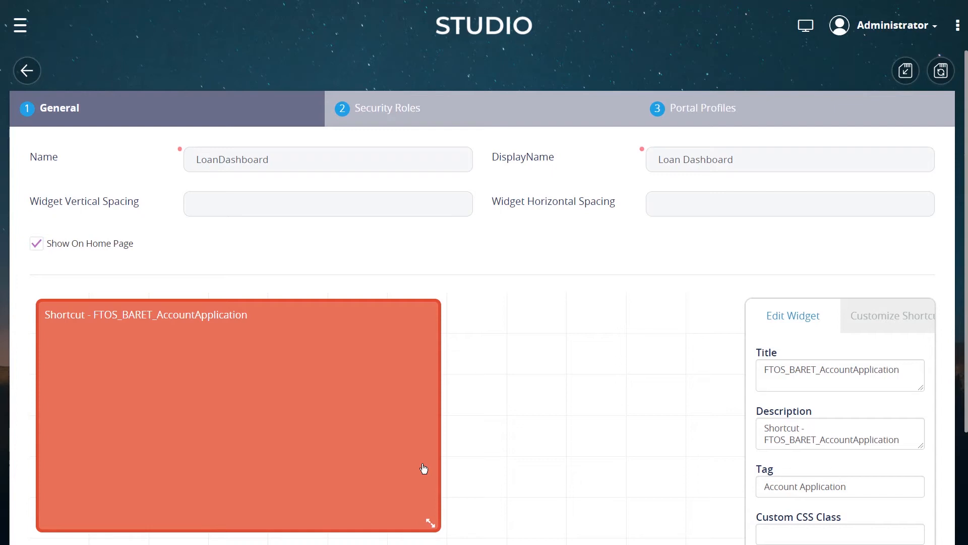
drag(430, 523, 319, 421)
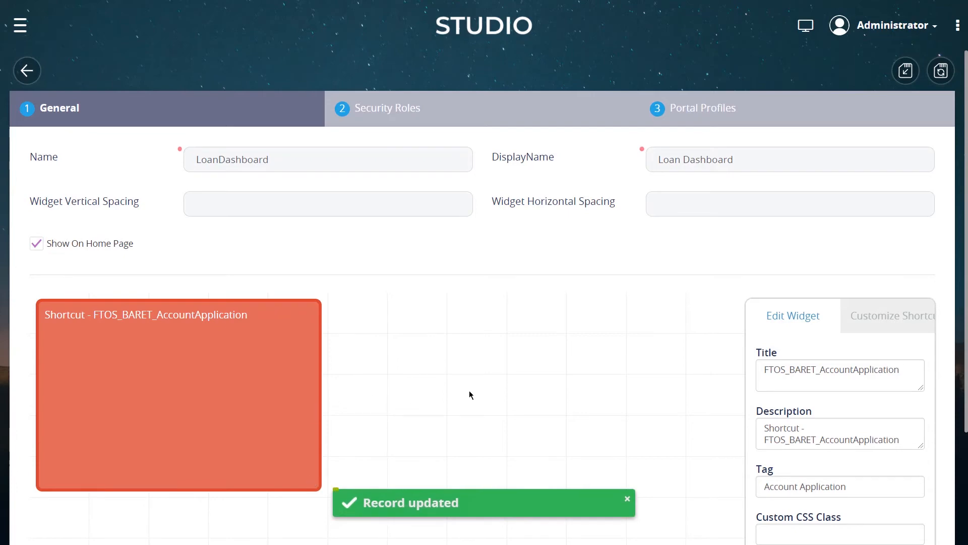
Set the widget's title to Account Loan Application Records
scroll(540, 369, down, 1)
drag(912, 306, 689, 293)
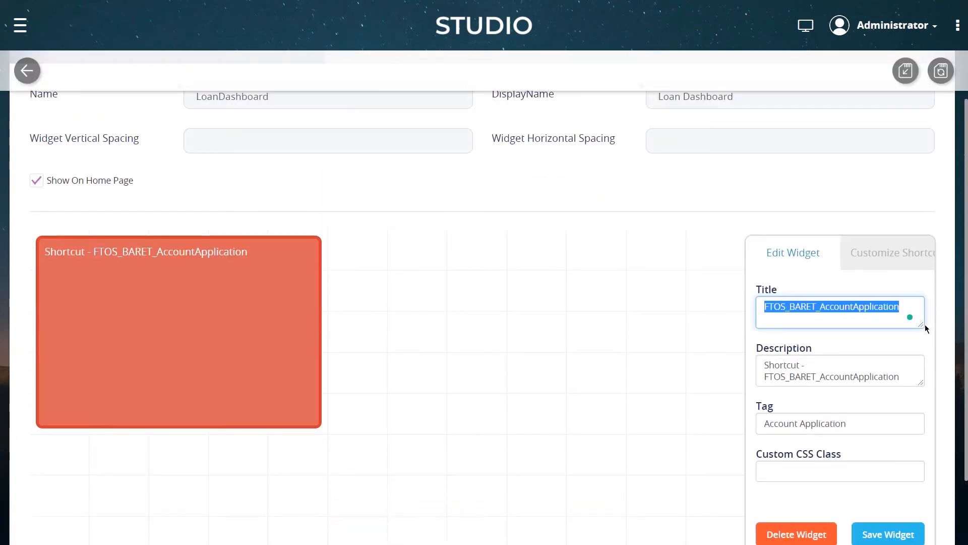
text(Account Loan Ap)
text(cation Records)
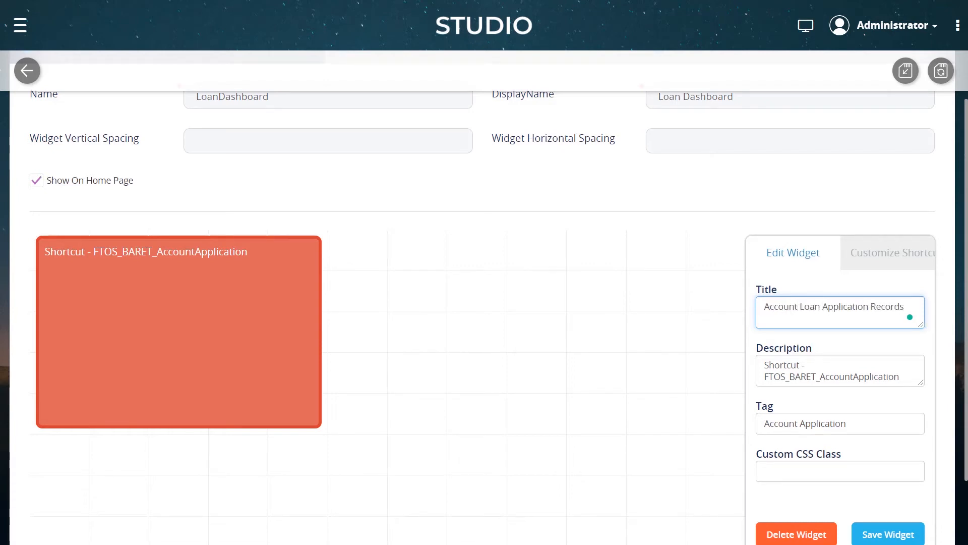
Shorten the widget title to Loan Application Records, set its description to Manage Loan Application Records, and save the widget
click(799, 310)
key(ctrl+shift+Left)
key(BackSpace)
key(ctrl+a)
key(ctrl+c)
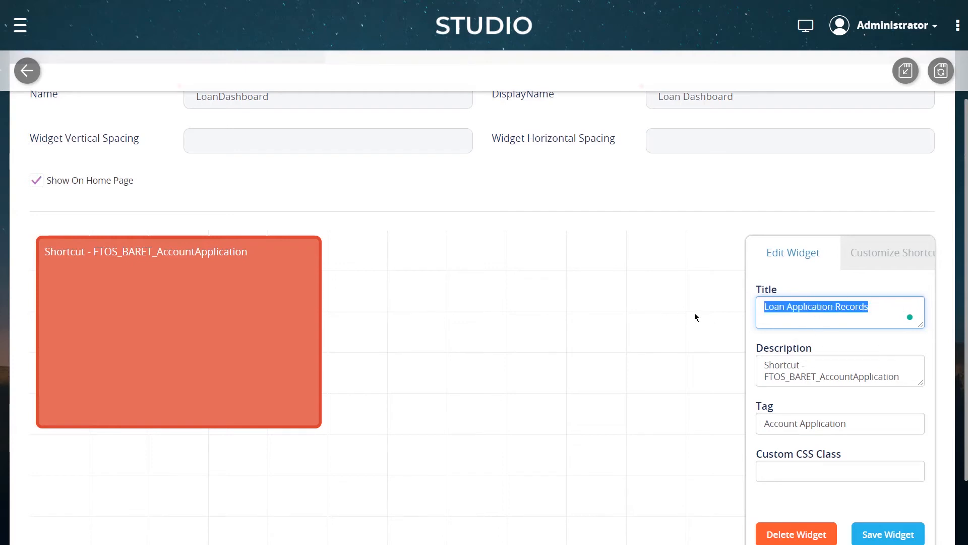
key(Tab)
key(ctrl+v)
key(Home)
text(Manage)
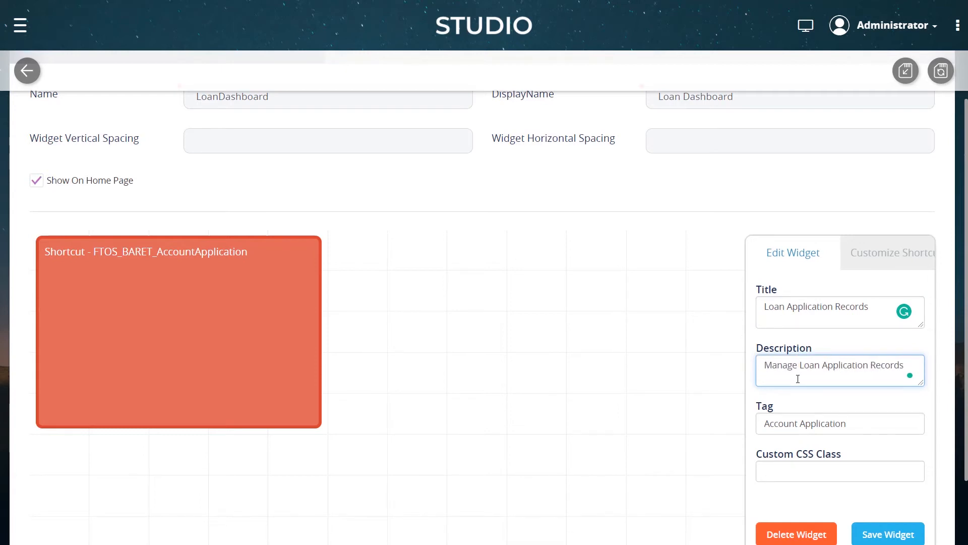
click(879, 534)
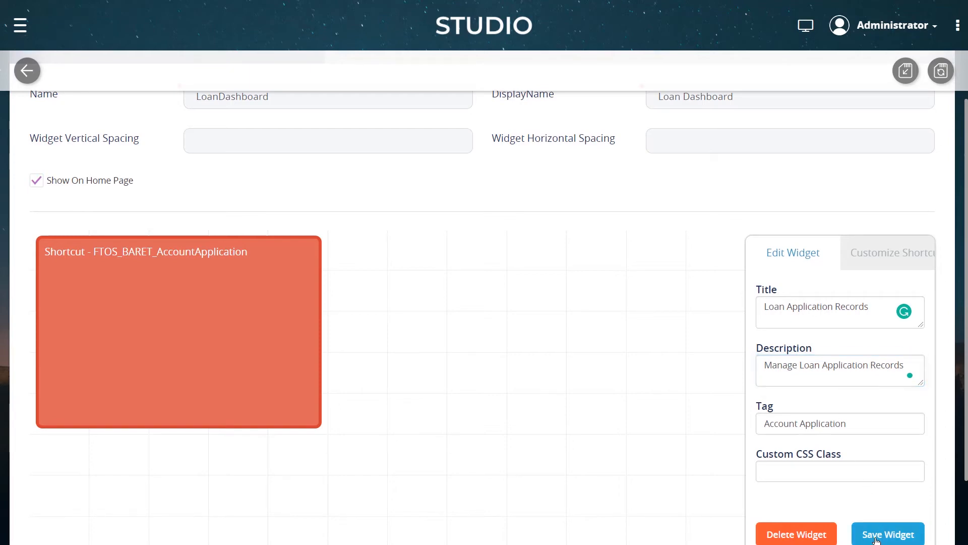
Customize the shortcut with a database icon, the Secondary Azure colour and the Half style, and save the widget
click(886, 255)
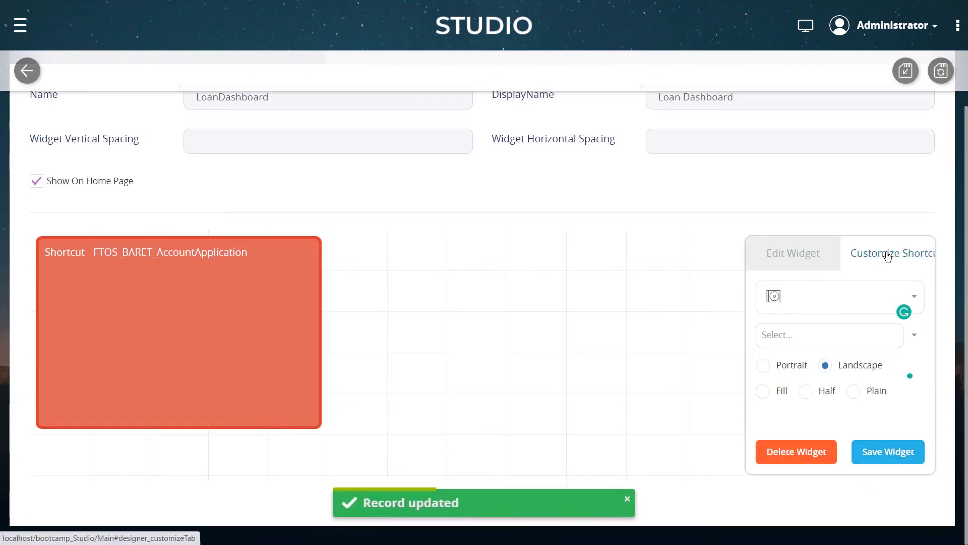
click(915, 299)
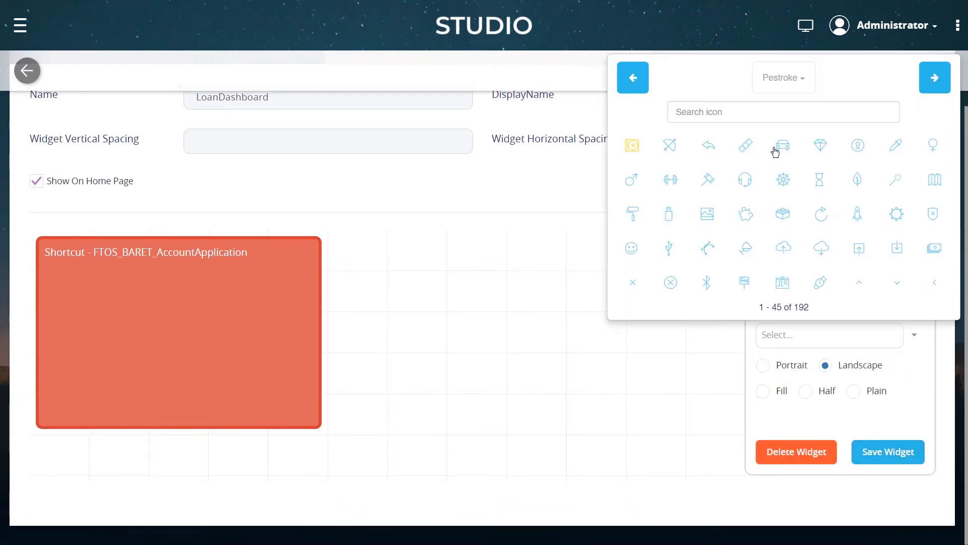
click(934, 79)
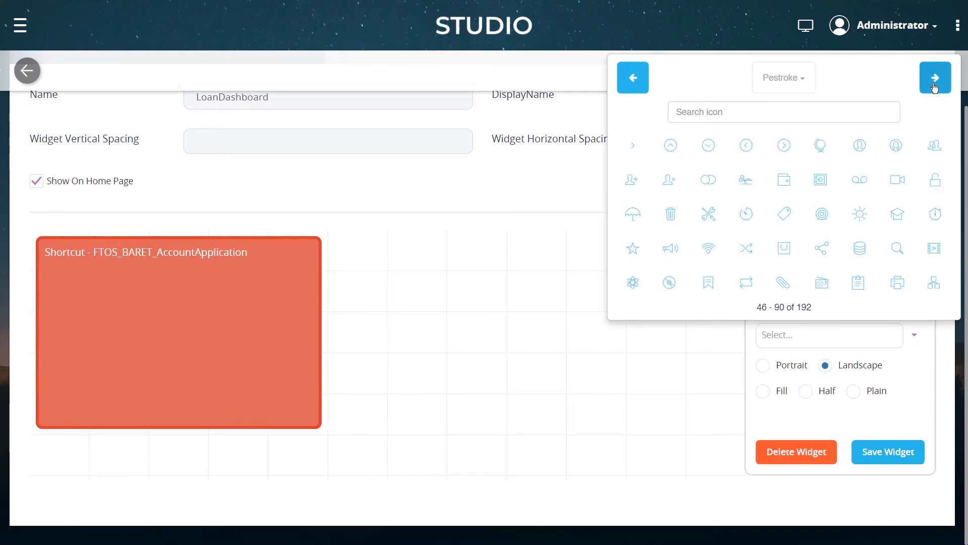
click(860, 248)
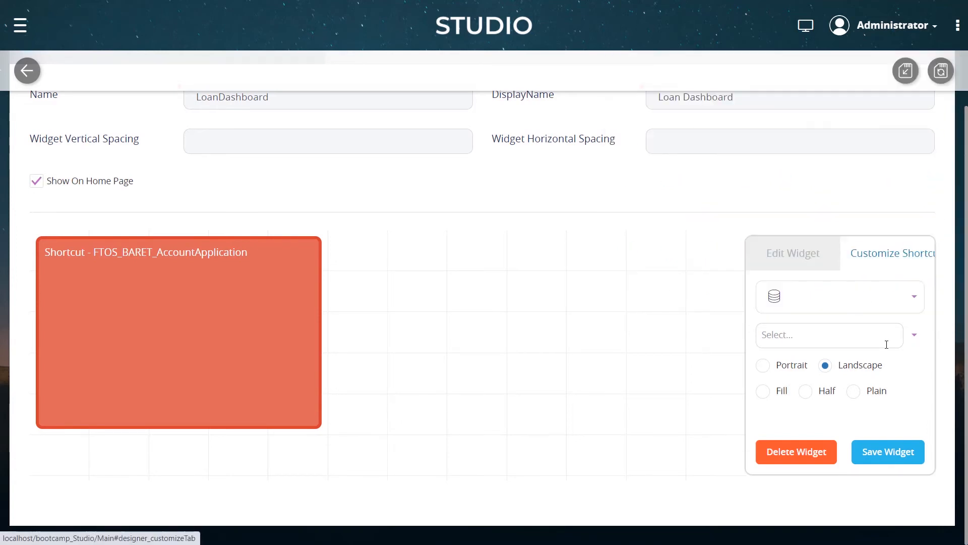
click(915, 337)
click(769, 167)
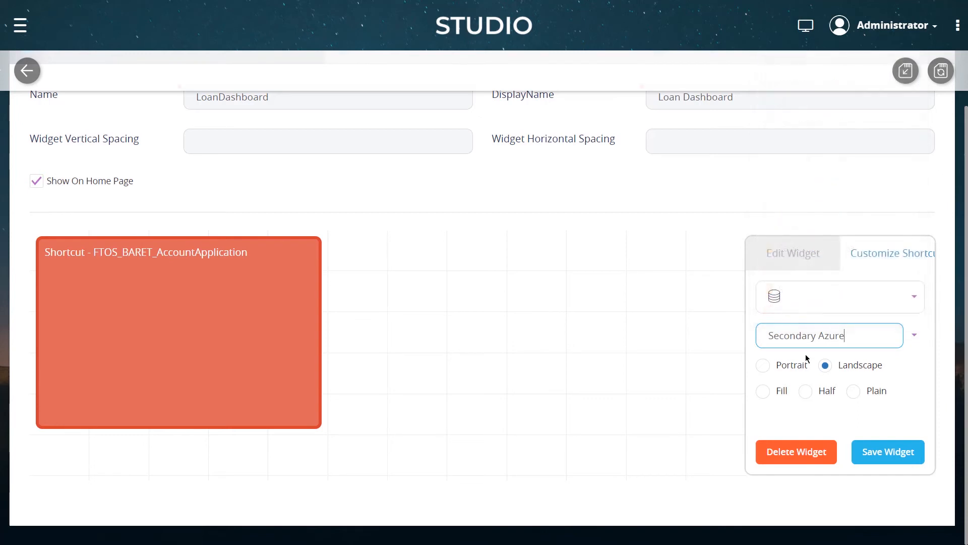
click(807, 393)
click(886, 464)
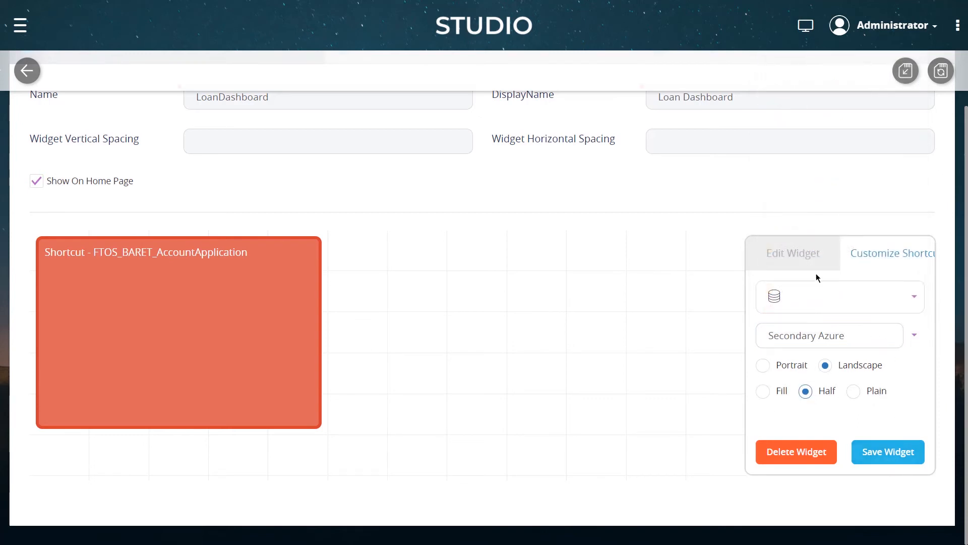
click(895, 460)
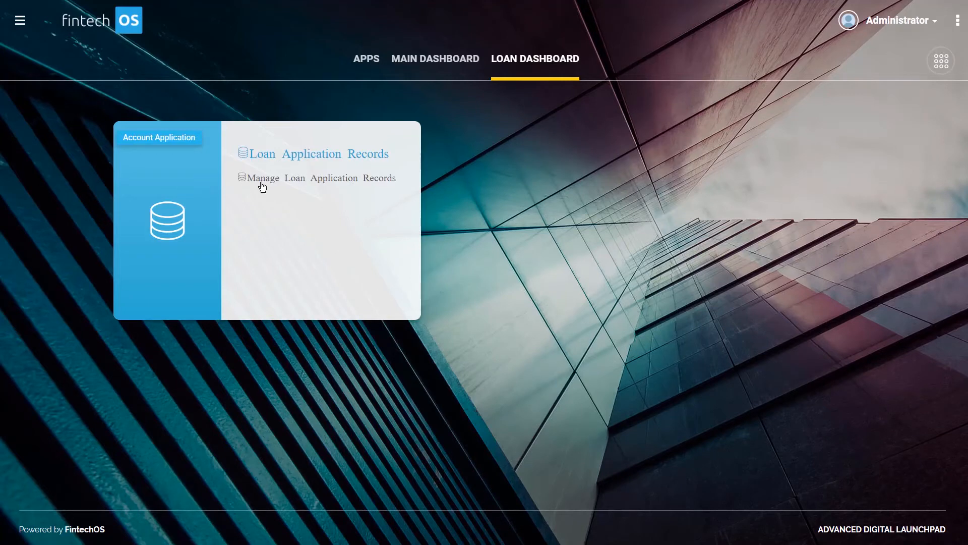
Open the Loan Application Records shortcut from the Loan Dashboard in the portal
click(310, 155)
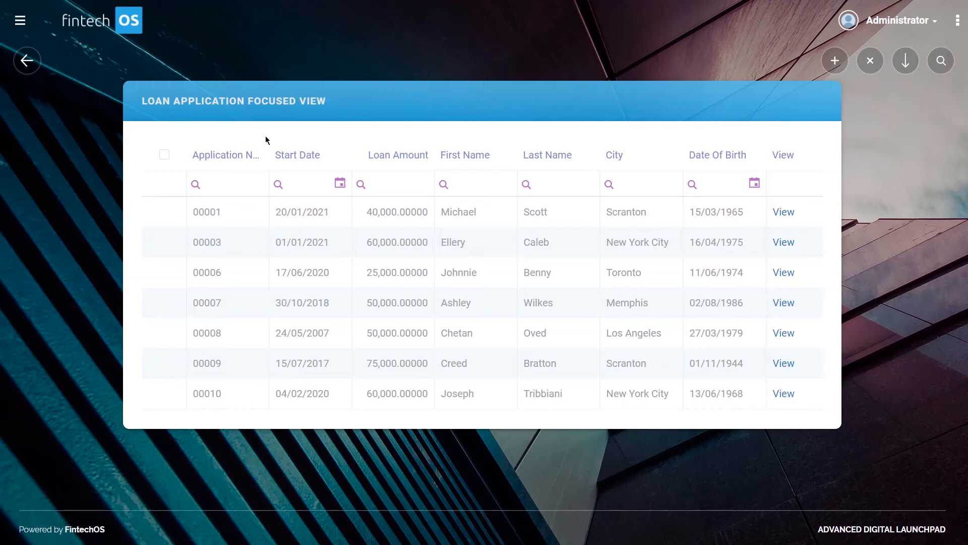
mouse_move(266, 160)
mouse_down()
mouse_move(304, 164)
mouse_move(265, 170)
mouse_move(277, 167)
mouse_up()
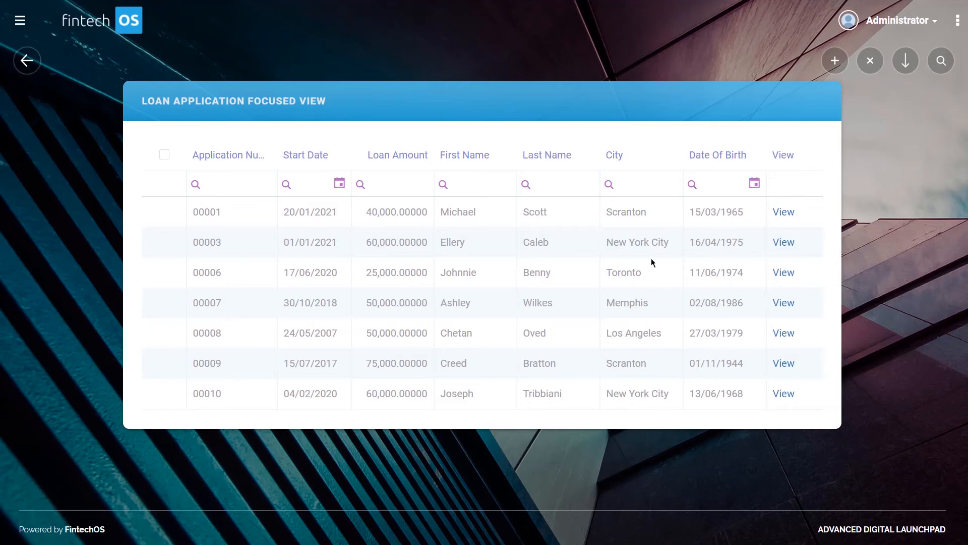
Open application 00009 from the Loan Application Focused View and step through its wizard pages back to the list
click(500, 363)
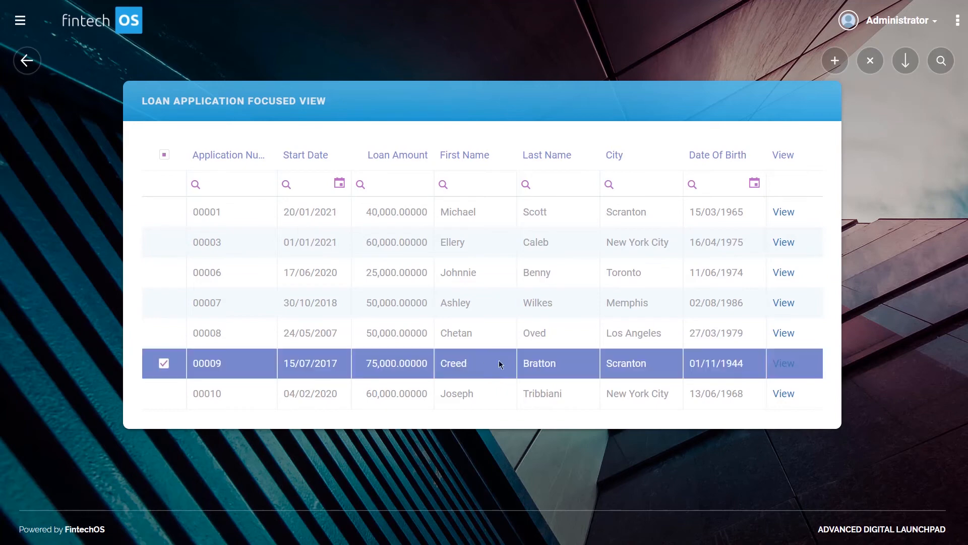
double_click(463, 363)
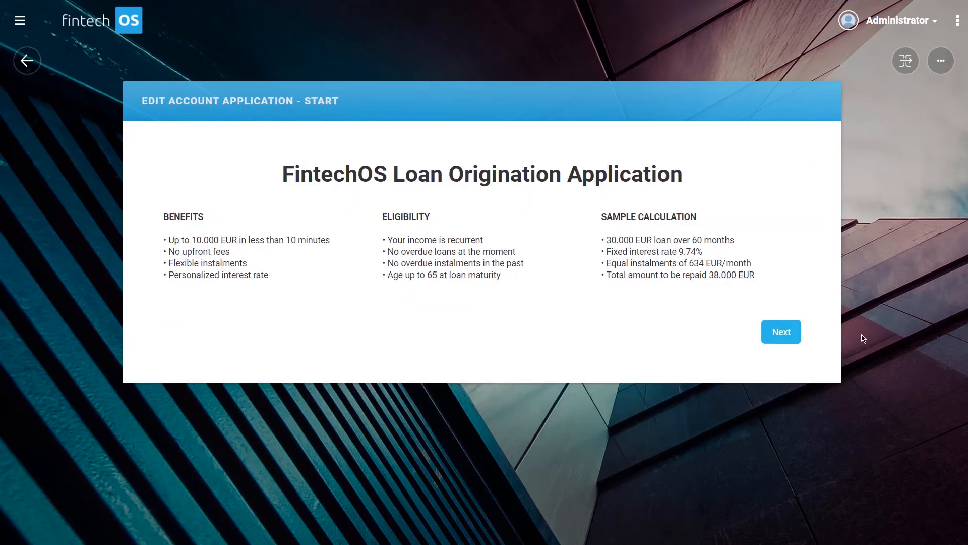
click(787, 345)
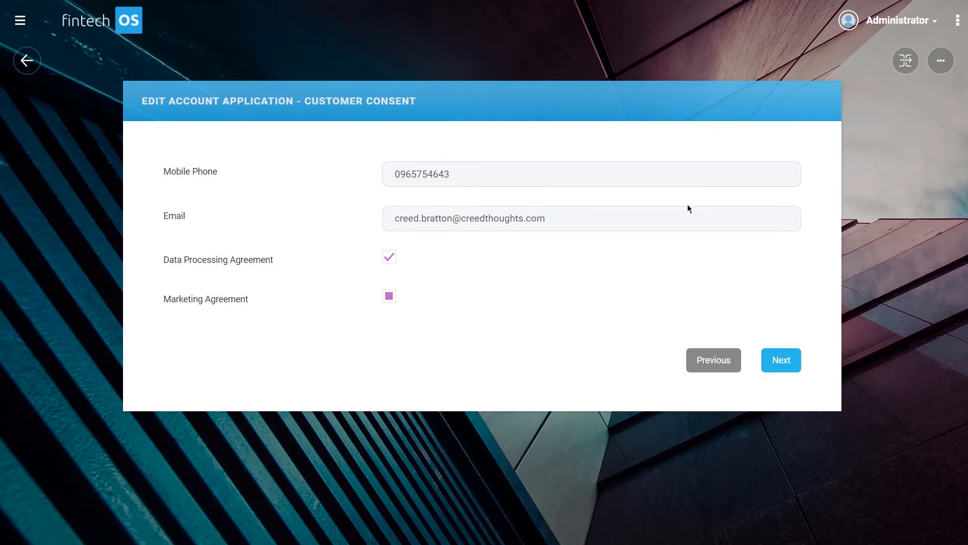
click(790, 366)
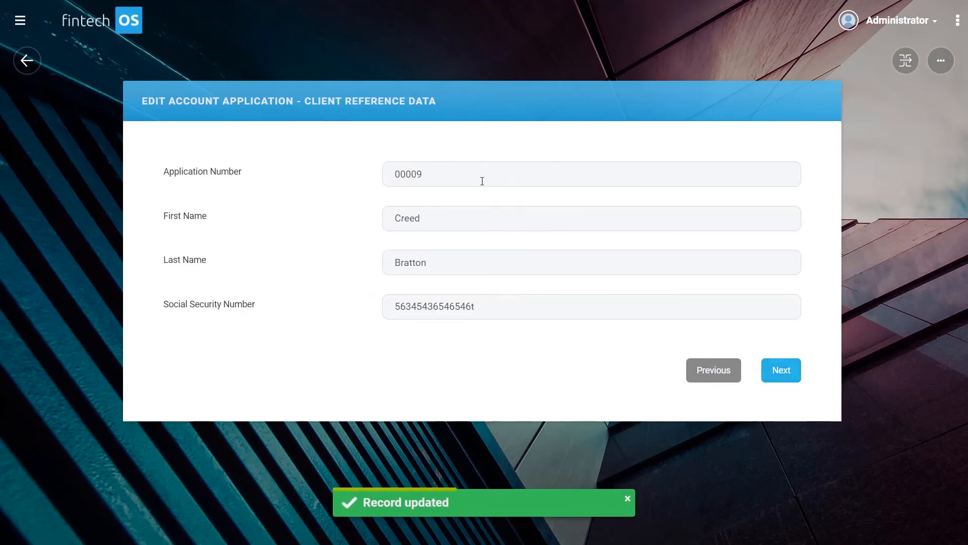
drag(492, 177, 322, 183)
click(323, 184)
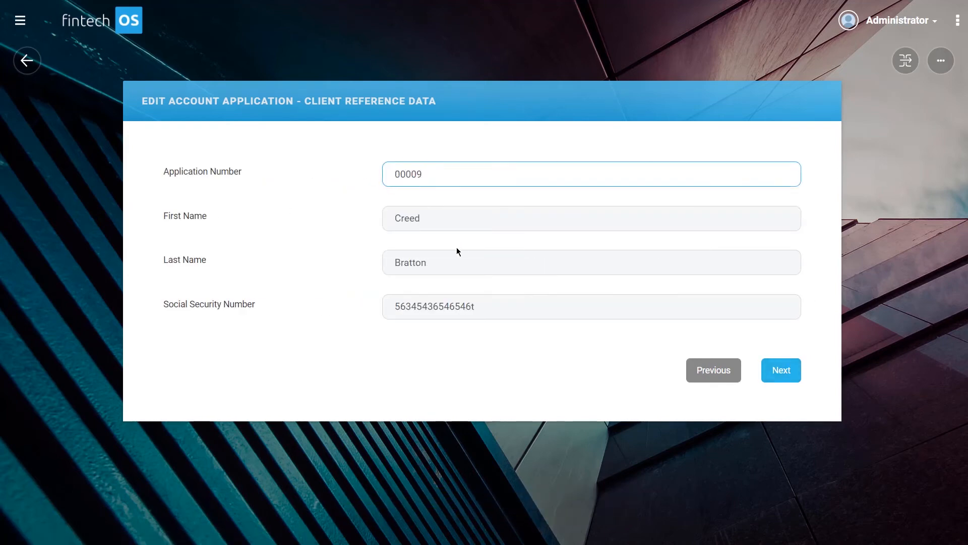
click(780, 371)
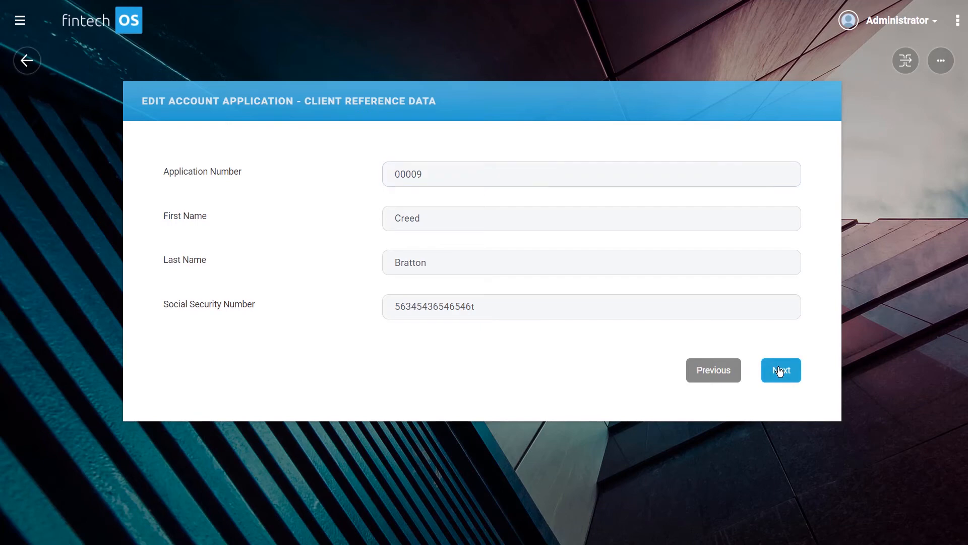
click(780, 371)
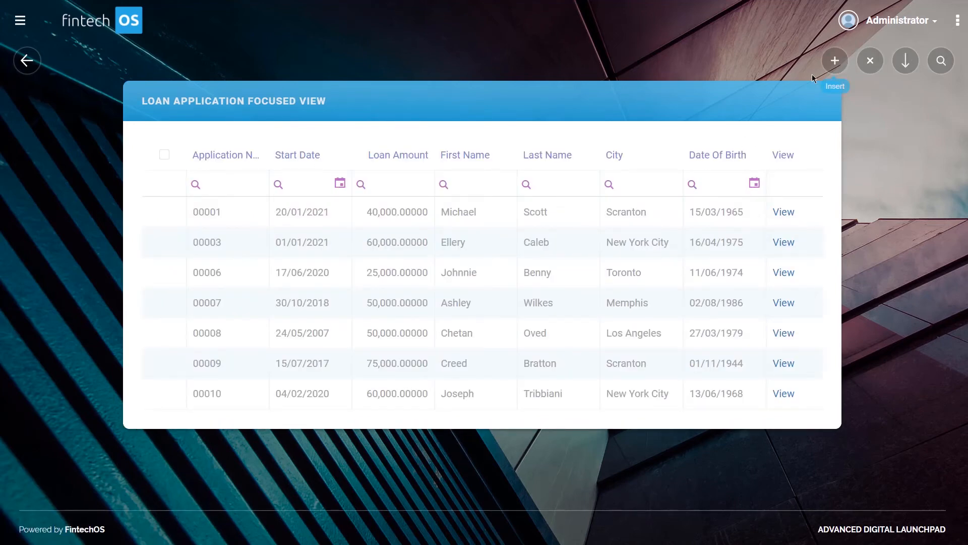
Start adding a new account application from the list and move past its start page
click(836, 61)
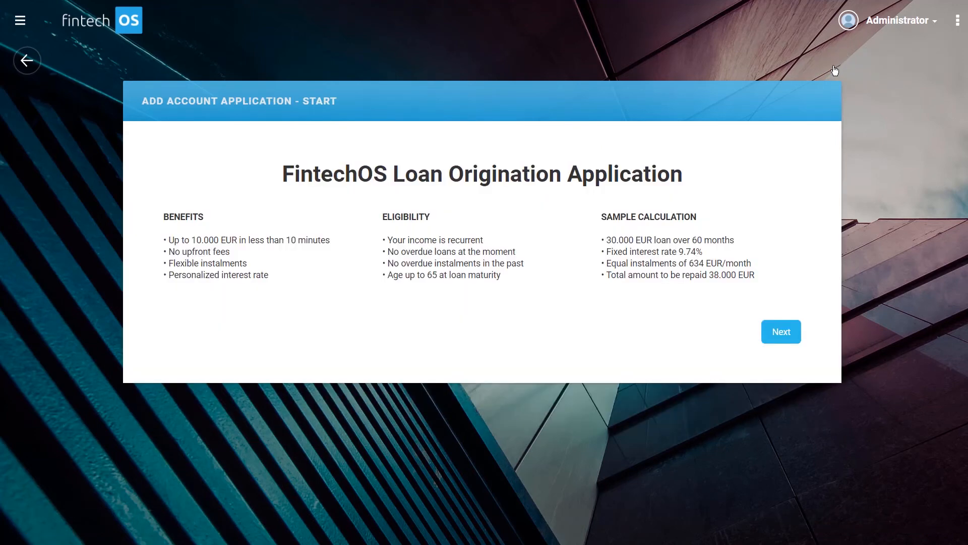
click(778, 335)
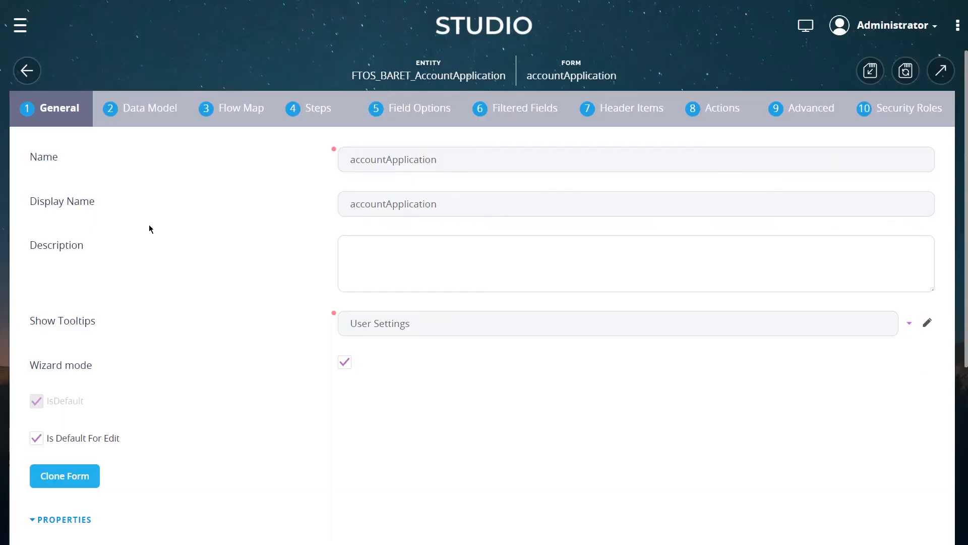
scroll(149, 225, down, 3)
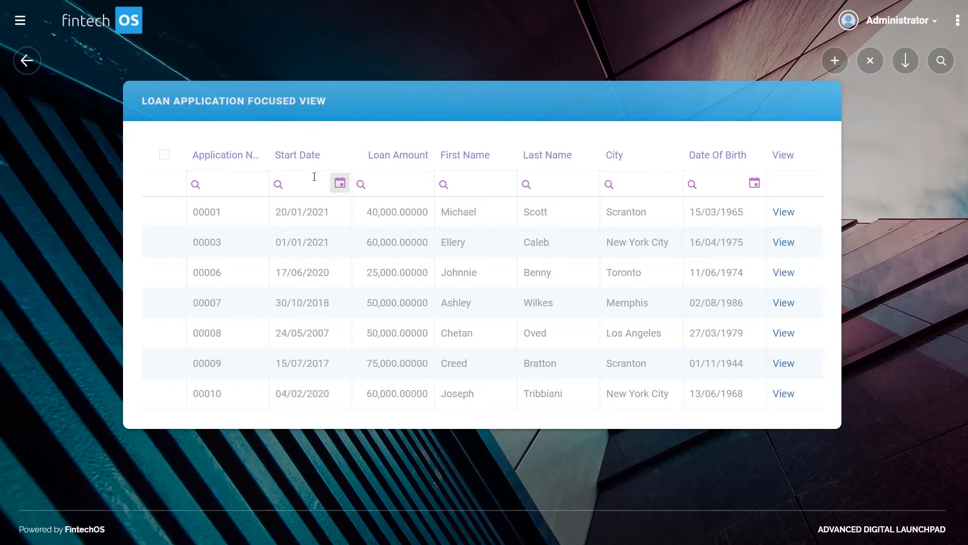
Filter the list by a customer's first name, then clear the first name filter
click(230, 182)
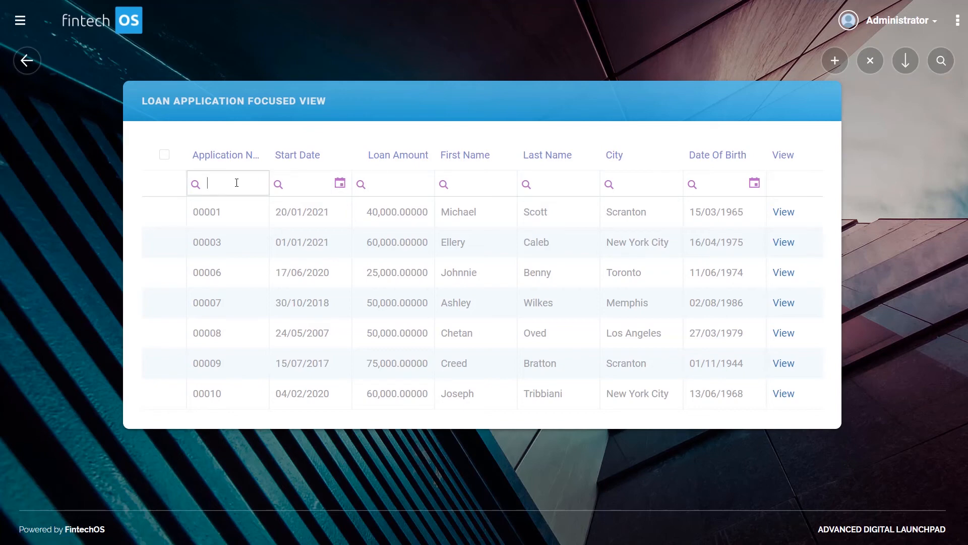
click(479, 183)
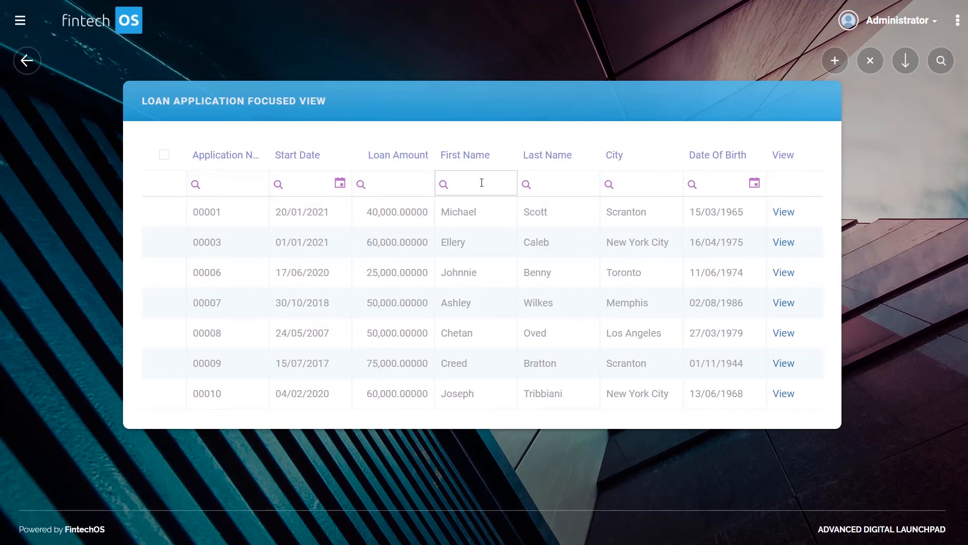
text(Creed)
key(Return)
double_click(479, 184)
key(BackSpace)
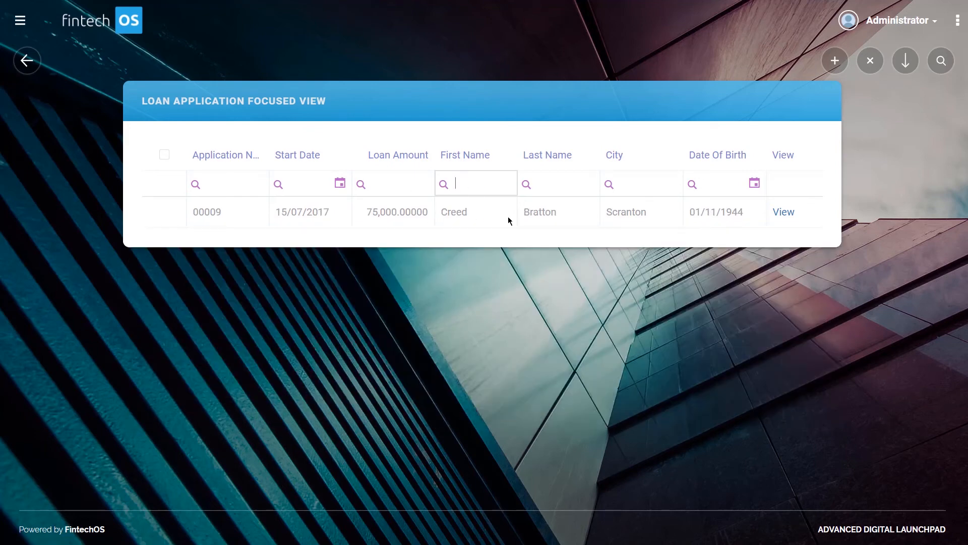
key(Return)
click(583, 125)
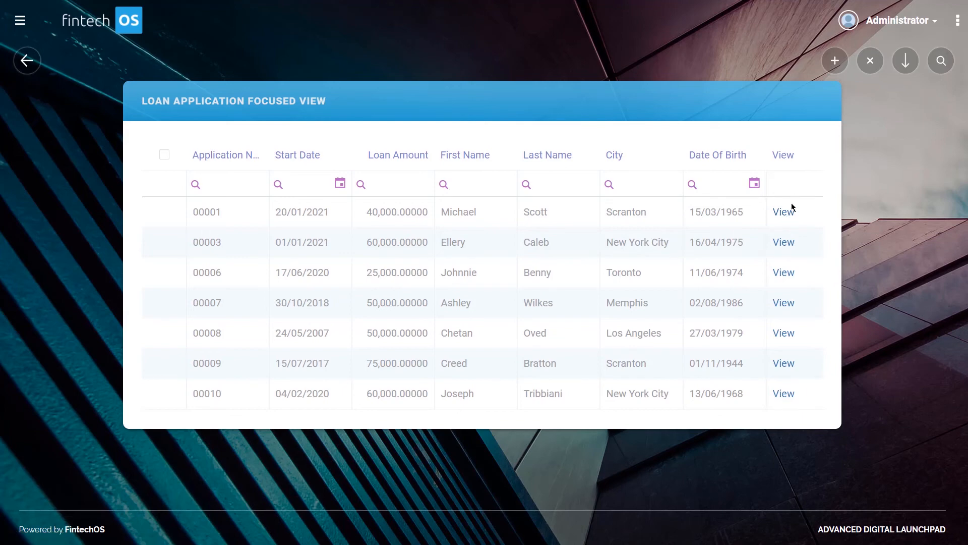
Select application 00001 in the Loan Application Focused View list
click(603, 220)
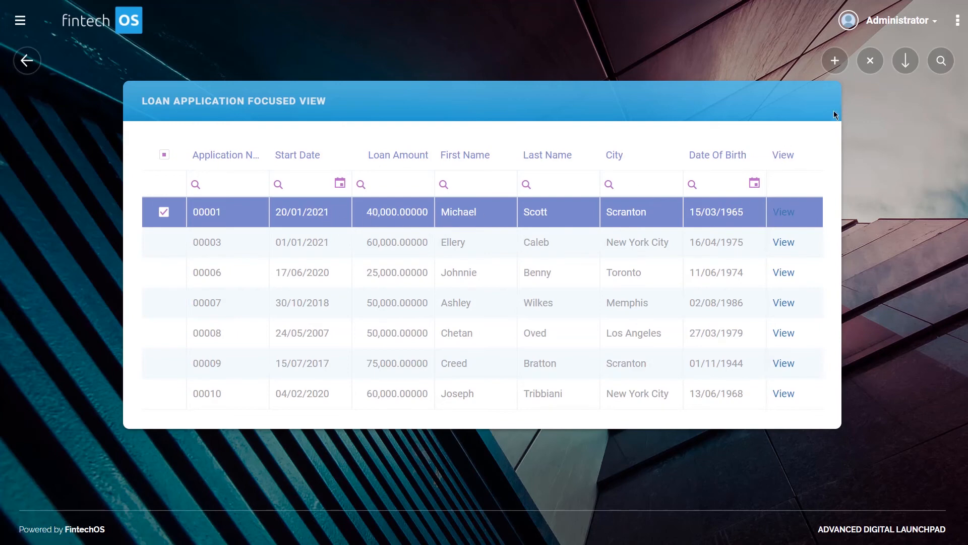
click(636, 247)
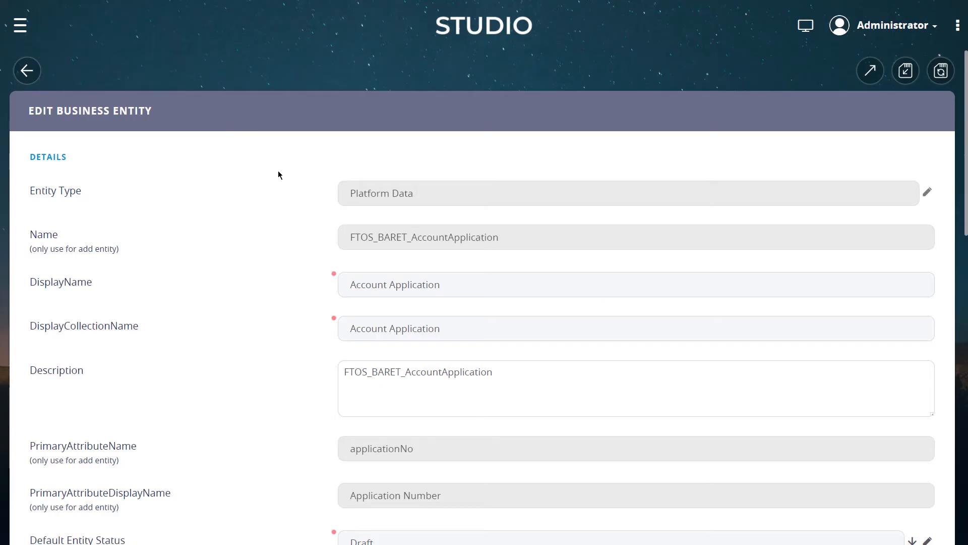
Examine the FTOS_BARET_AccountApplication business entity and expand its Data Views section
scroll(275, 179, down, 5)
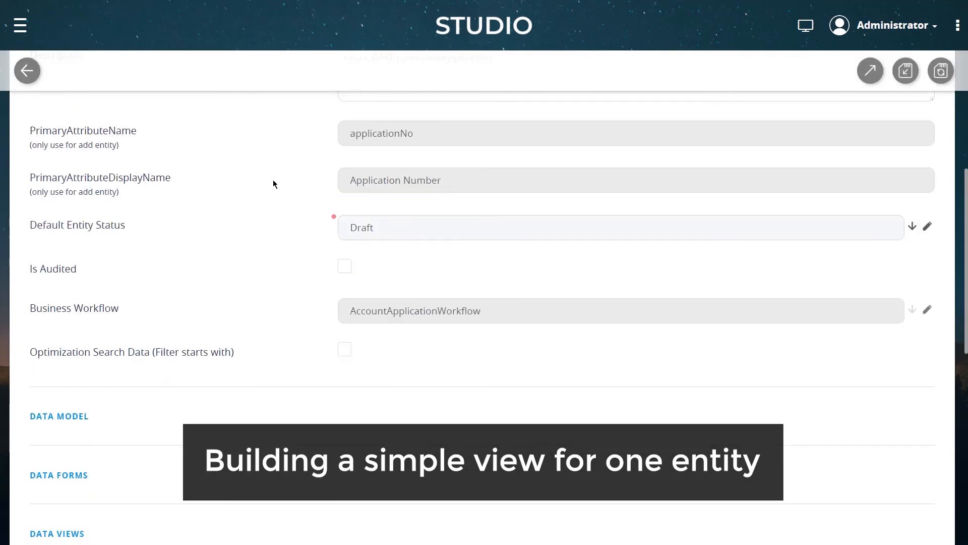
scroll(274, 182, up, 4)
scroll(277, 184, down, 3)
scroll(274, 184, up, 5)
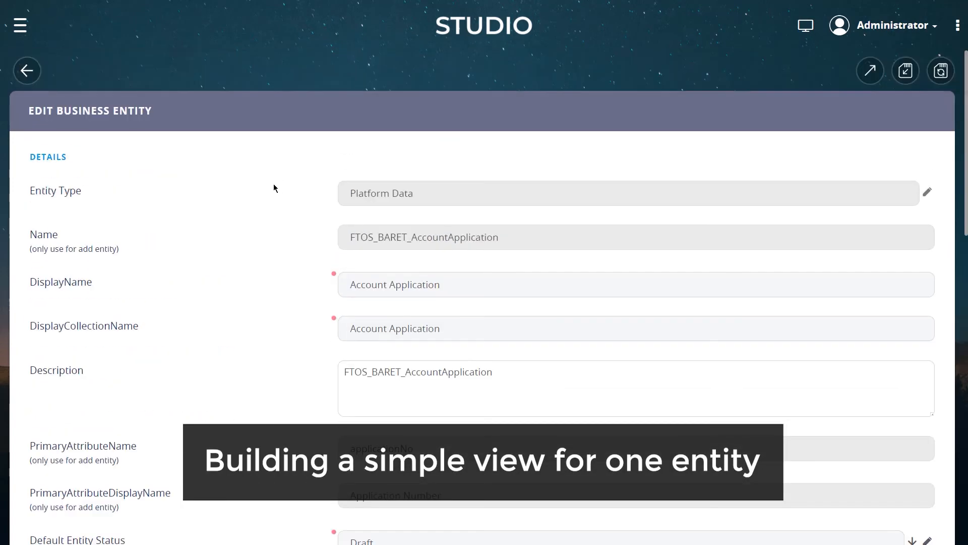
scroll(271, 185, down, 1)
scroll(283, 188, down, 1)
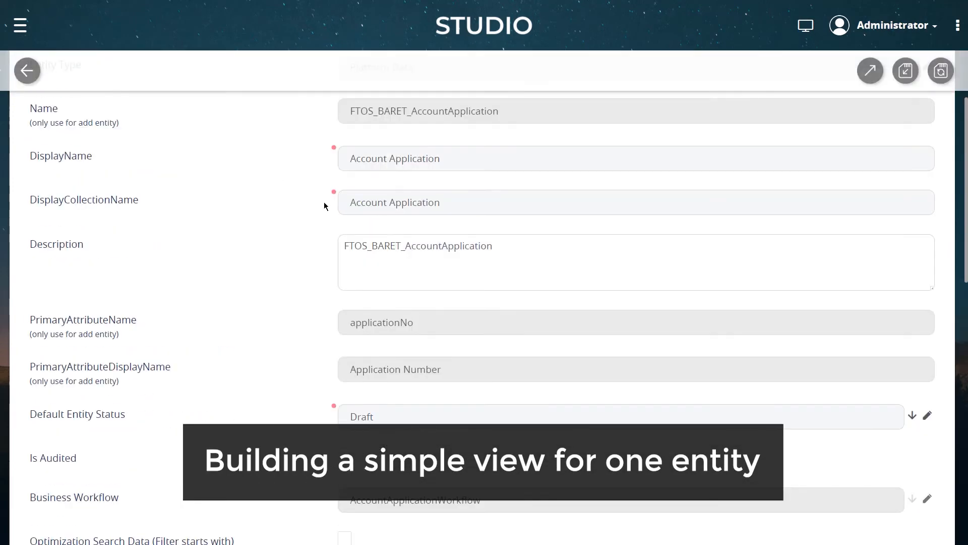
scroll(417, 163, up, 2)
drag(514, 236, 310, 238)
click(556, 240)
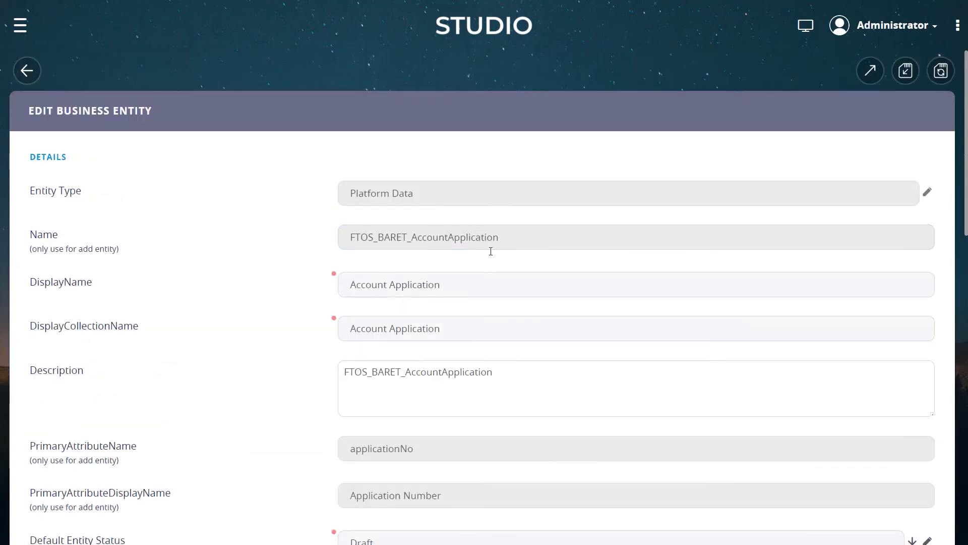
scroll(225, 281, down, 8)
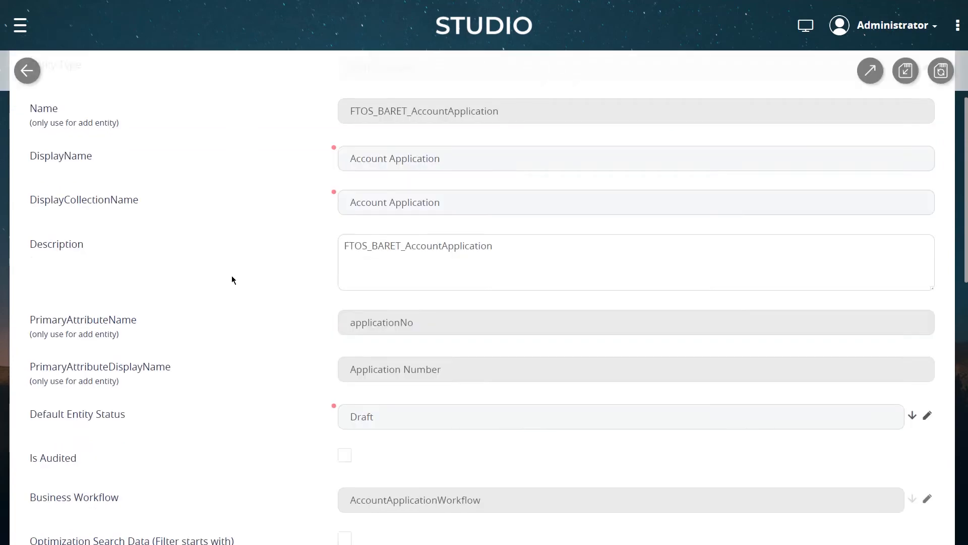
click(73, 348)
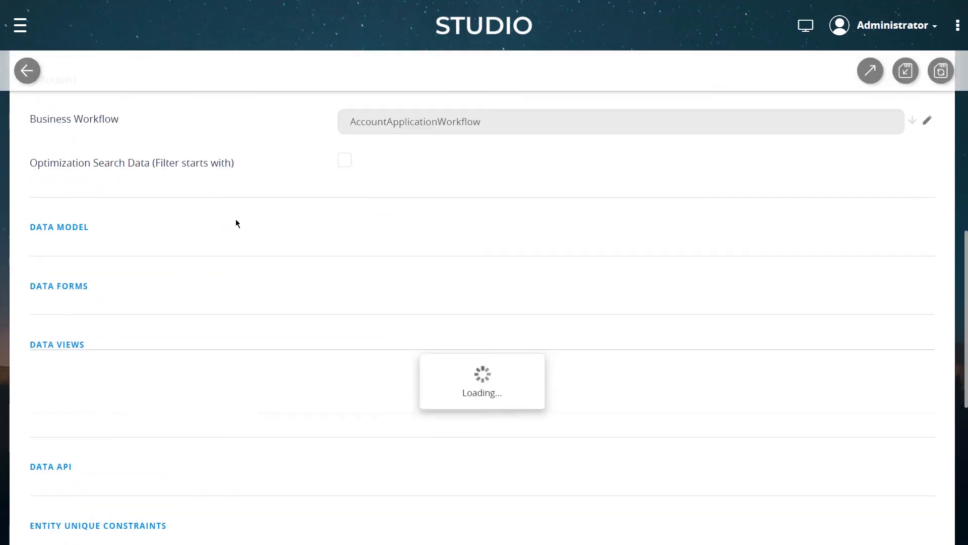
scroll(235, 218, down, 2)
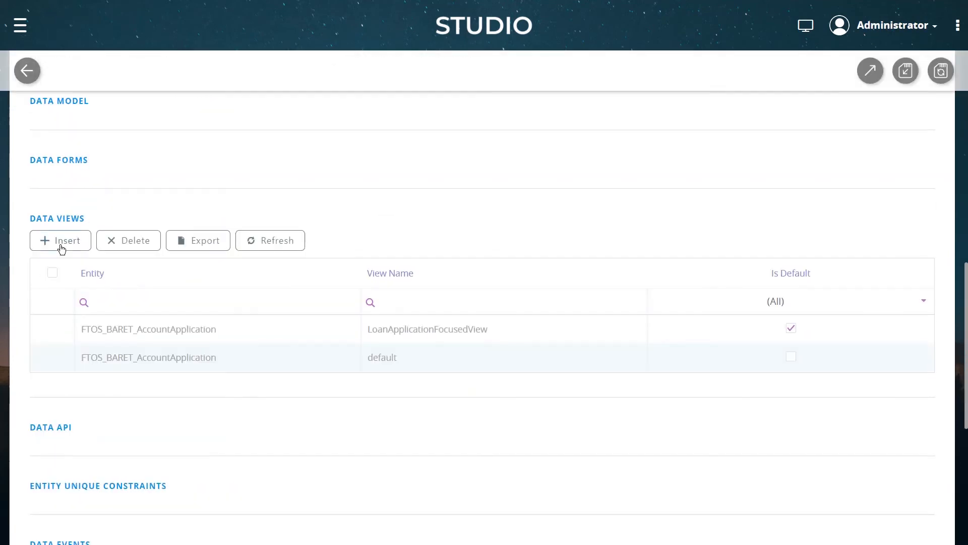
Insert a new data view for the entity named simpleViewLoanApplication
click(61, 242)
click(402, 164)
text(simple)
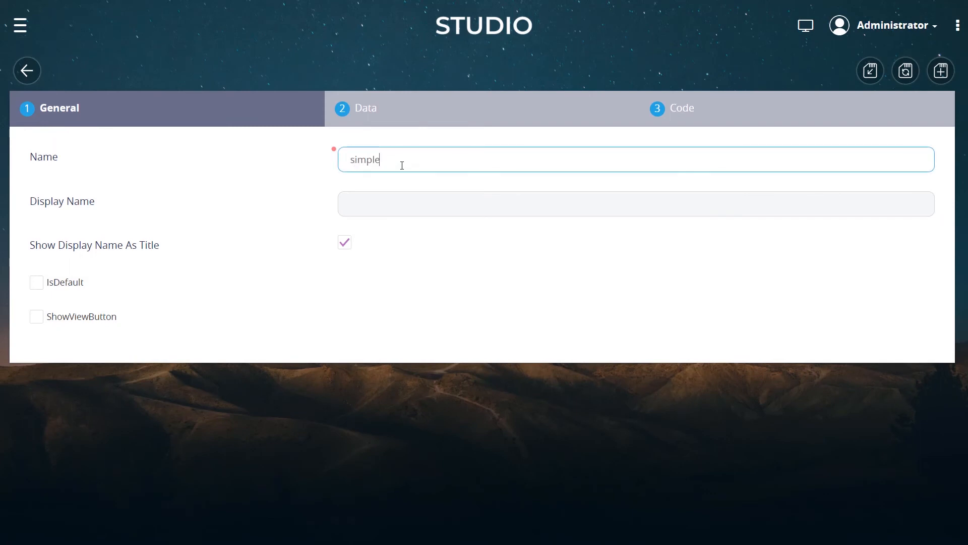
text(ViewLoanApplication)
Set the display name to Simple View Loan Application and save the data view
click(371, 199)
click(380, 204)
click(402, 204)
click(430, 204)
drag(356, 203, 305, 206)
text(S)
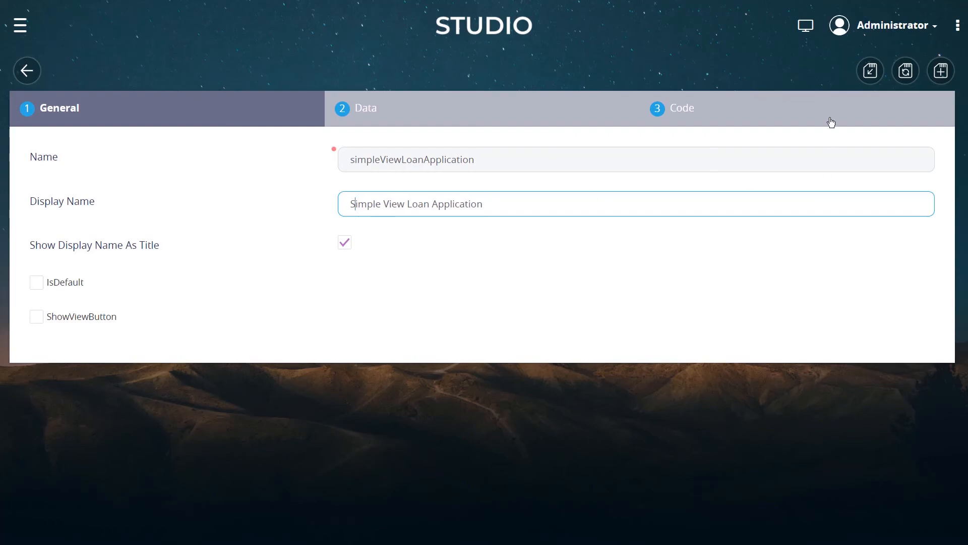
click(906, 72)
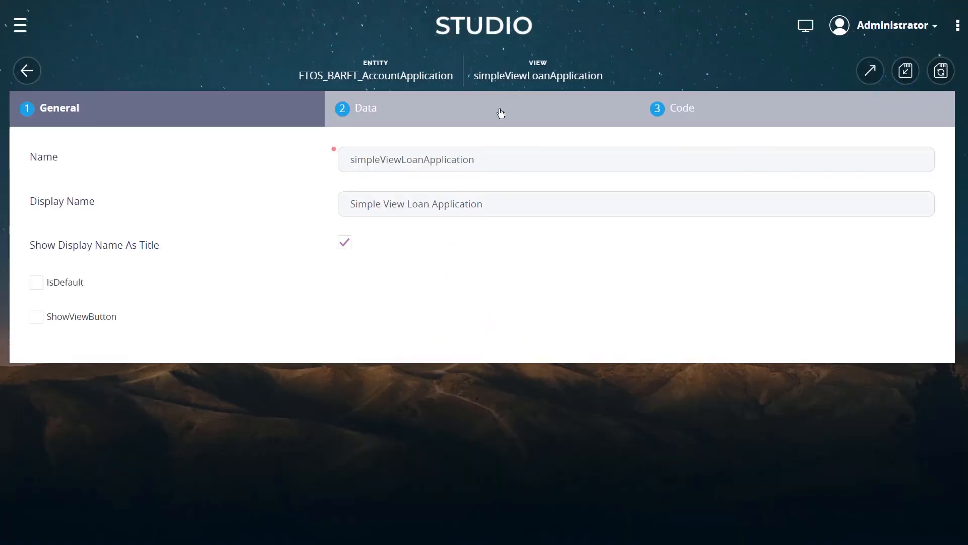
Review the attribute names in the FTOS_BARET_AccountApplication data model for use in the view's Data field
click(488, 113)
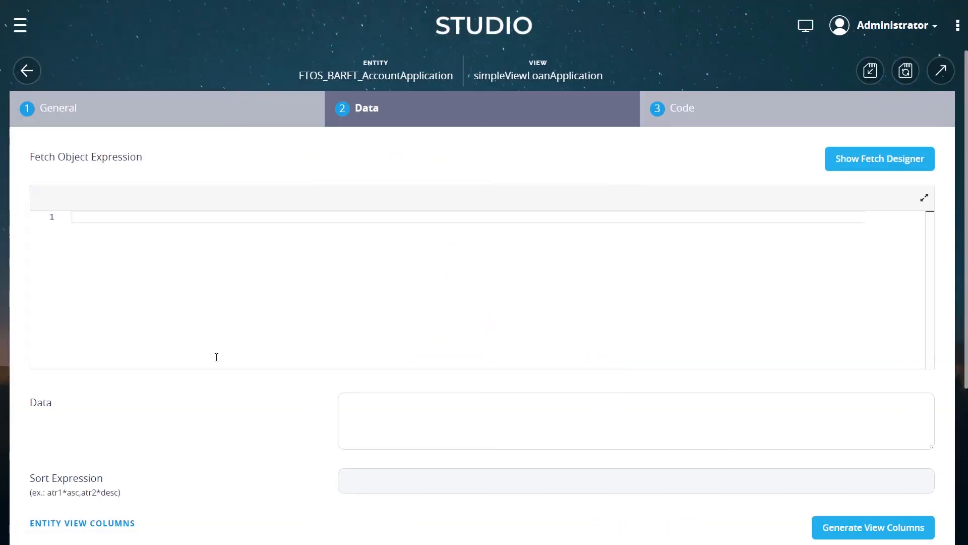
scroll(256, 310, down, 3)
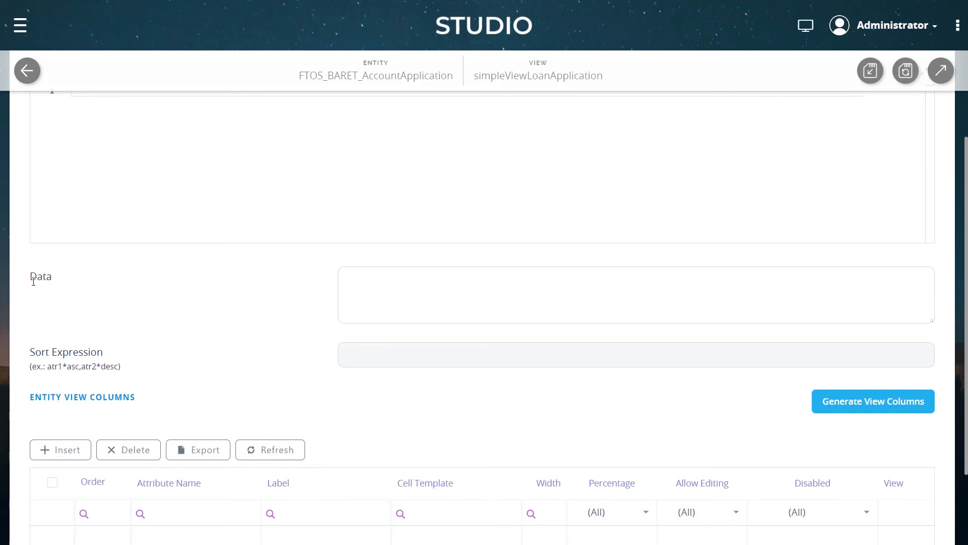
double_click(53, 279)
click(477, 252)
click(435, 283)
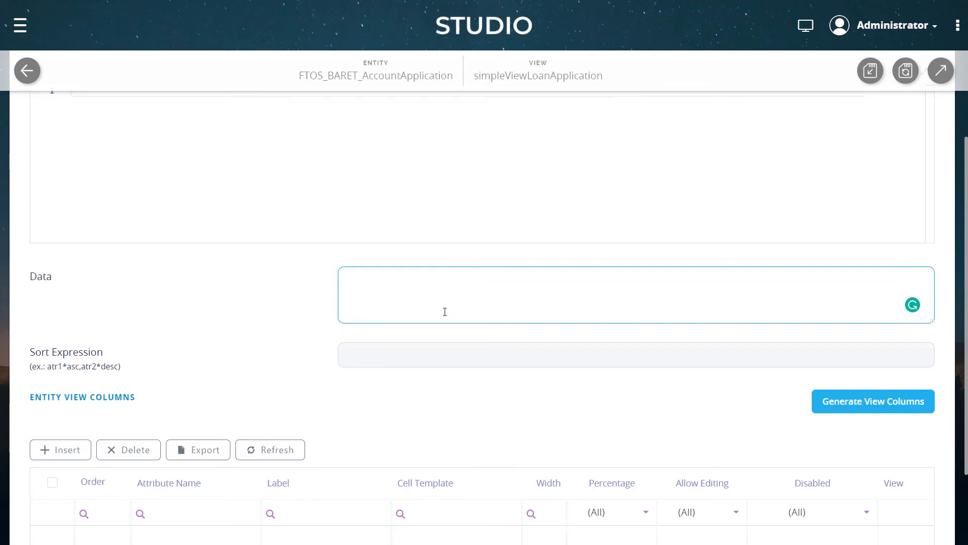
scroll(445, 311, up, 3)
click(20, 25)
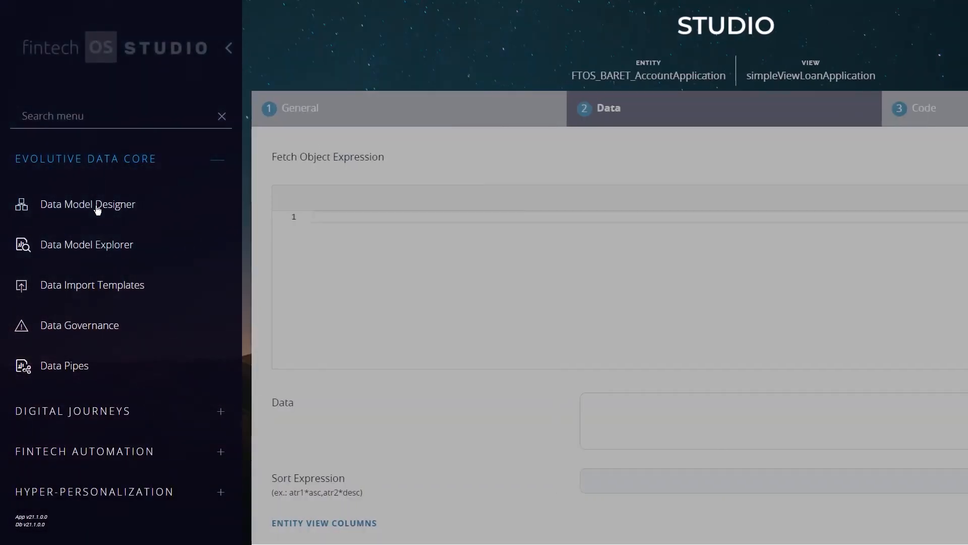
click(164, 247)
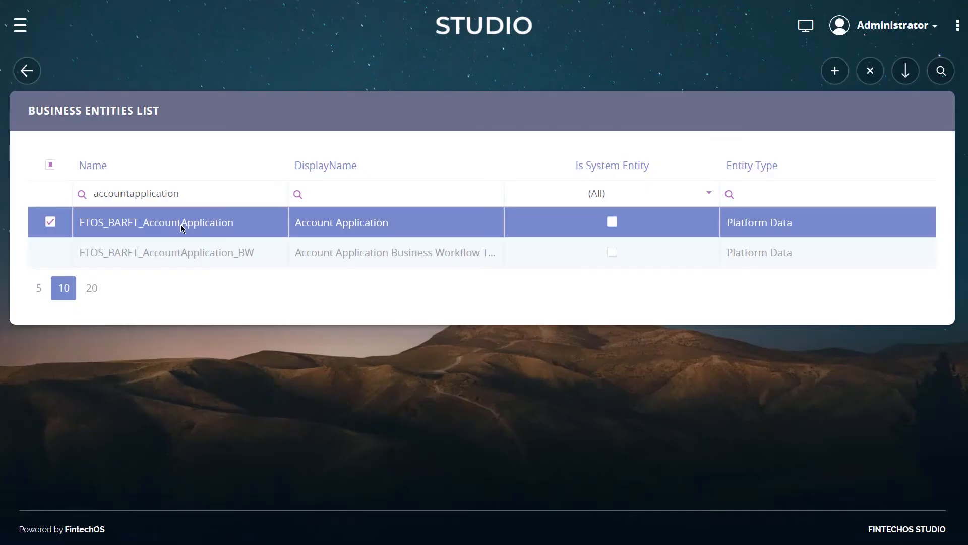
scroll(255, 173, down, 5)
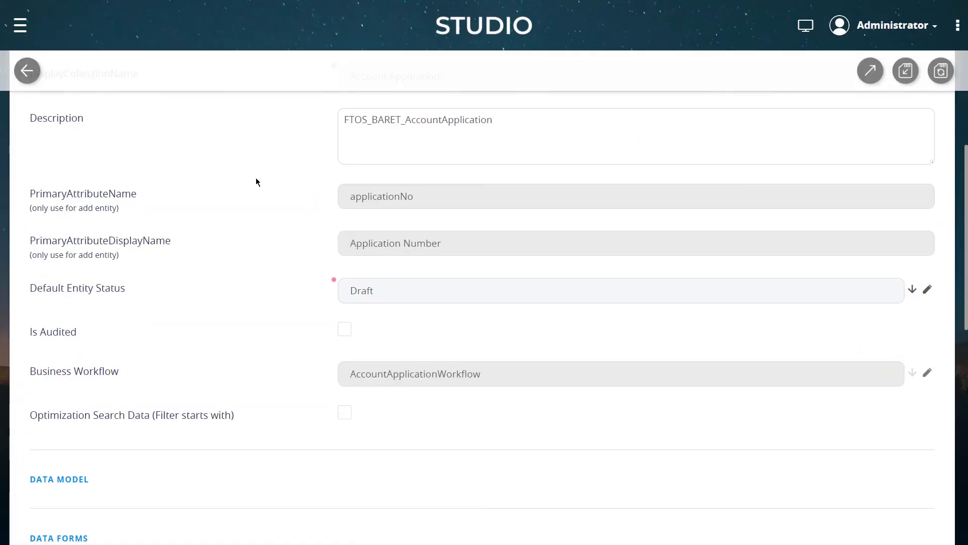
scroll(256, 178, down, 2)
click(55, 352)
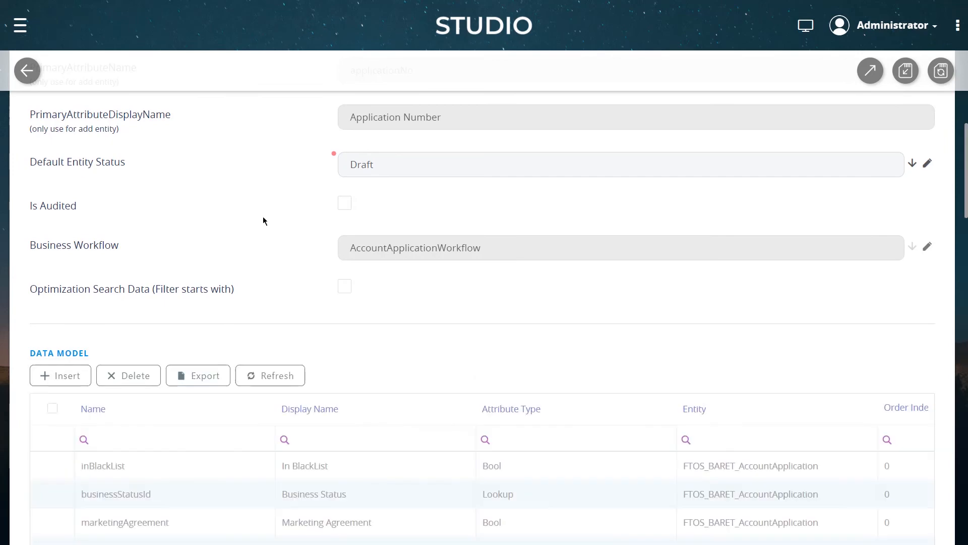
scroll(264, 221, down, 15)
scroll(275, 174, down, 6)
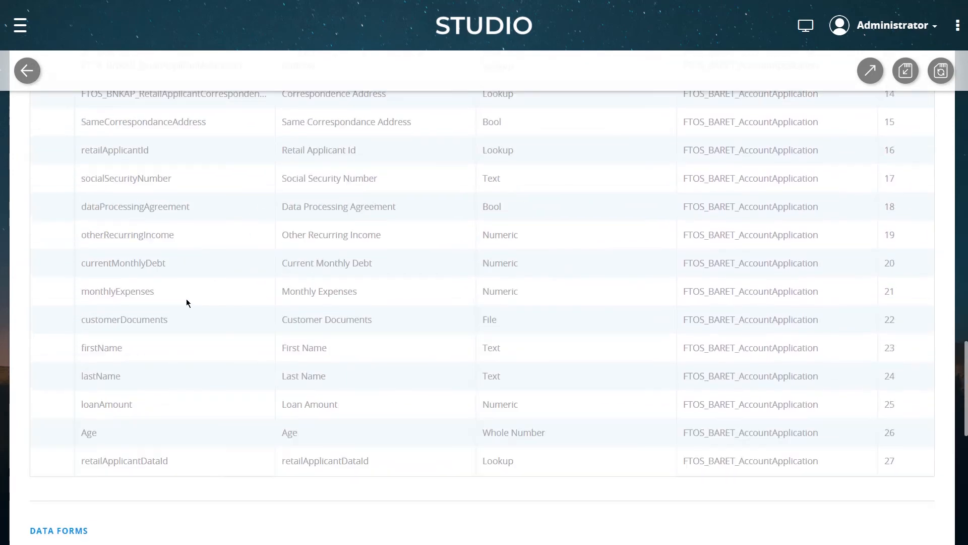
scroll(186, 298, up, 7)
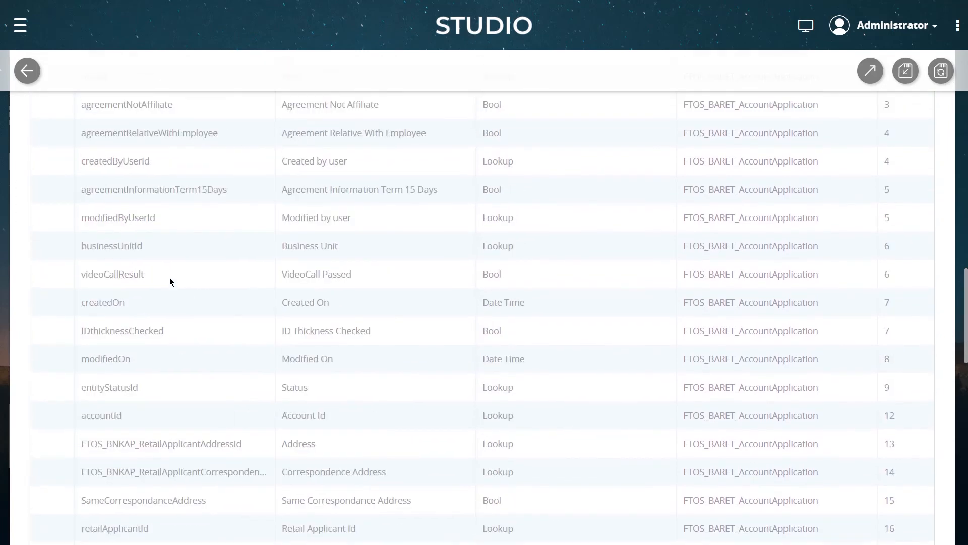
scroll(167, 279, up, 3)
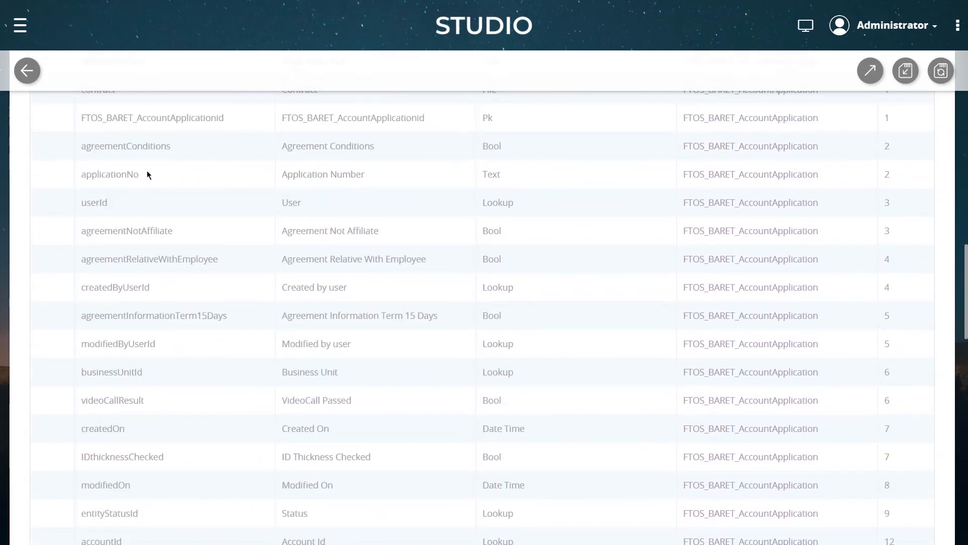
Fill the view's Data field with applicationNo, firstName, lastName, loanAmount, socialSecurityNumber
key(Escape)
click(376, 298)
text(applicationNo,)
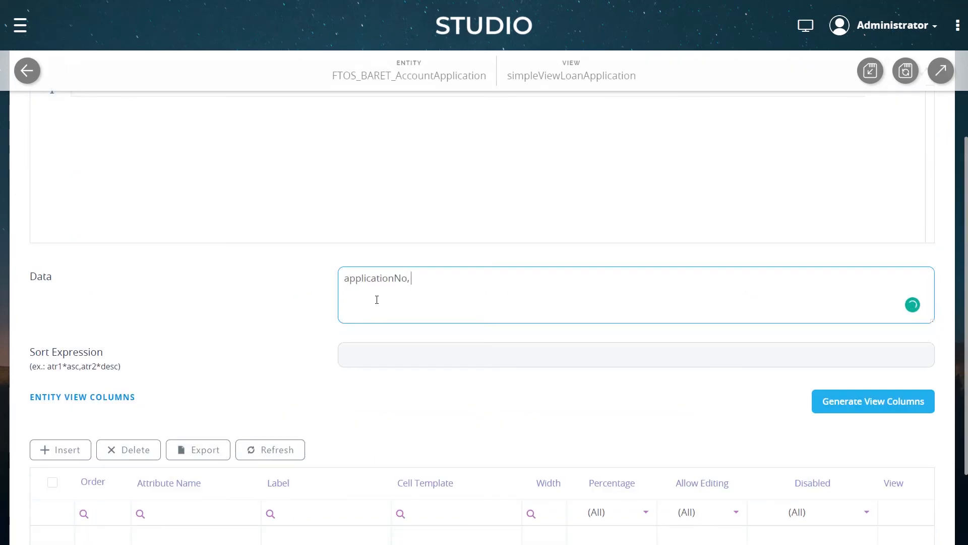
scroll(377, 300, down, 15)
text(firstName, )
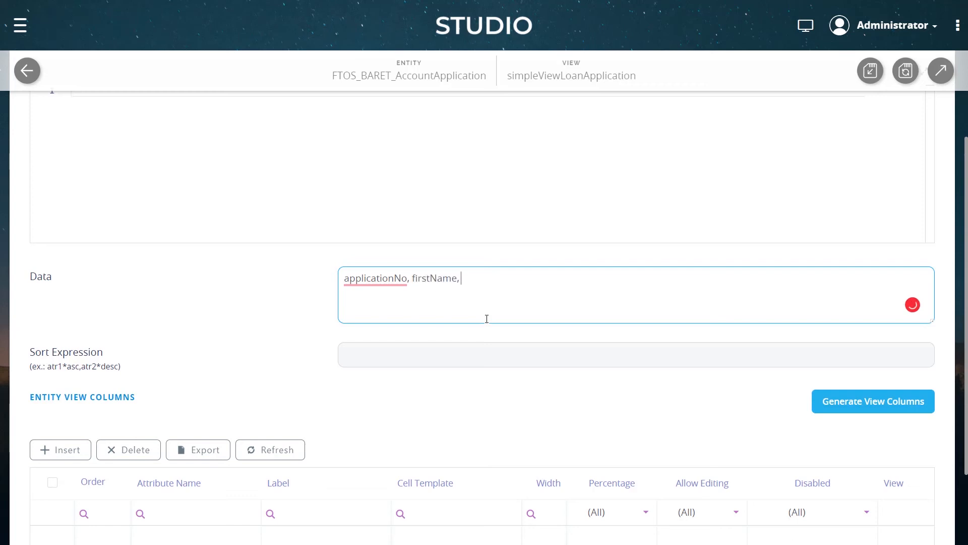
text(lastName, lo)
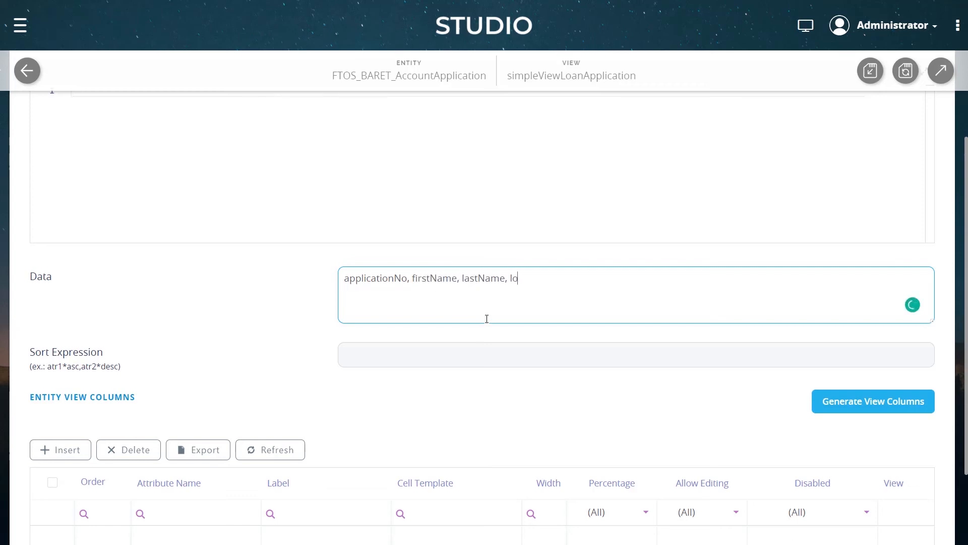
text(anAmount, socialSecurityNumber)
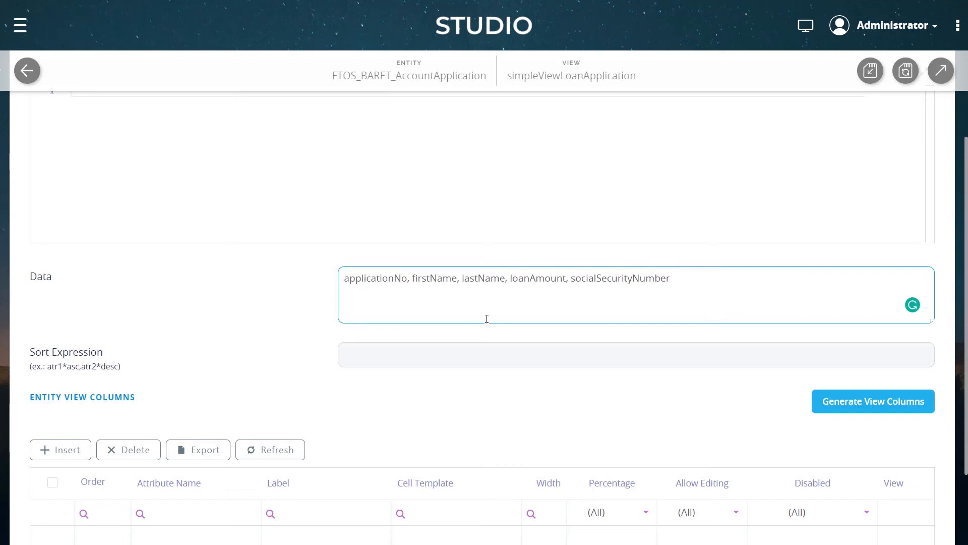
Check the generated entity view columns and save the simpleViewLoanApplication data view
scroll(873, 365, down, 3)
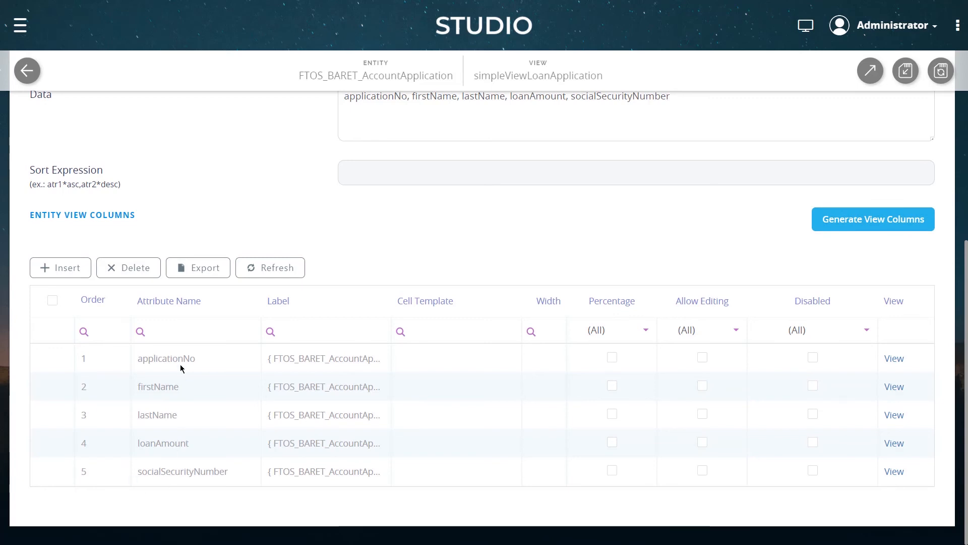
scroll(498, 208, up, 1)
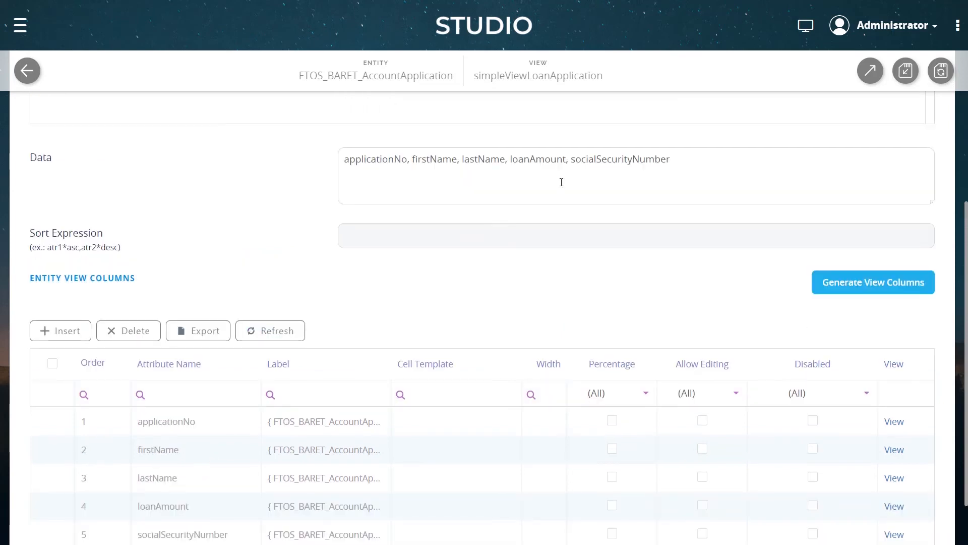
triple_click(709, 160)
click(680, 148)
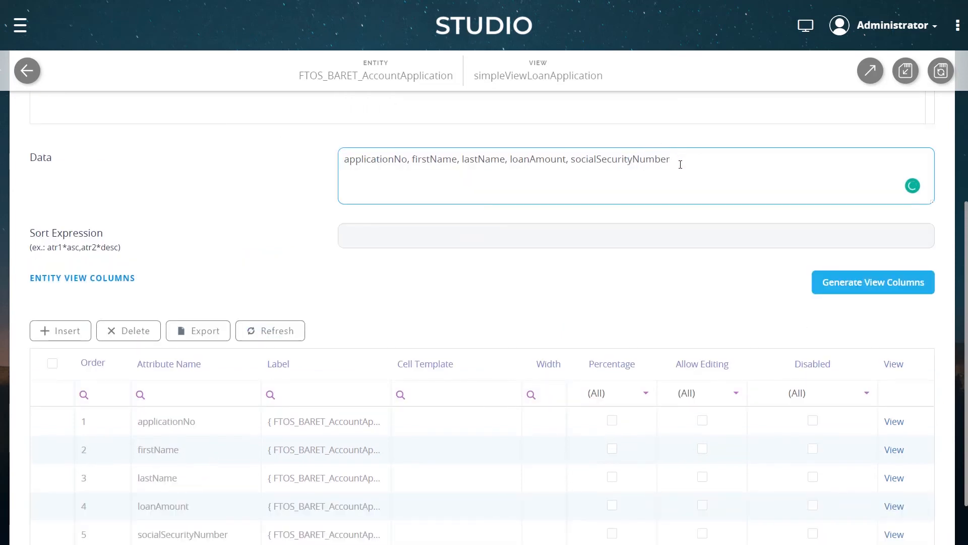
scroll(806, 158, up, 4)
click(941, 70)
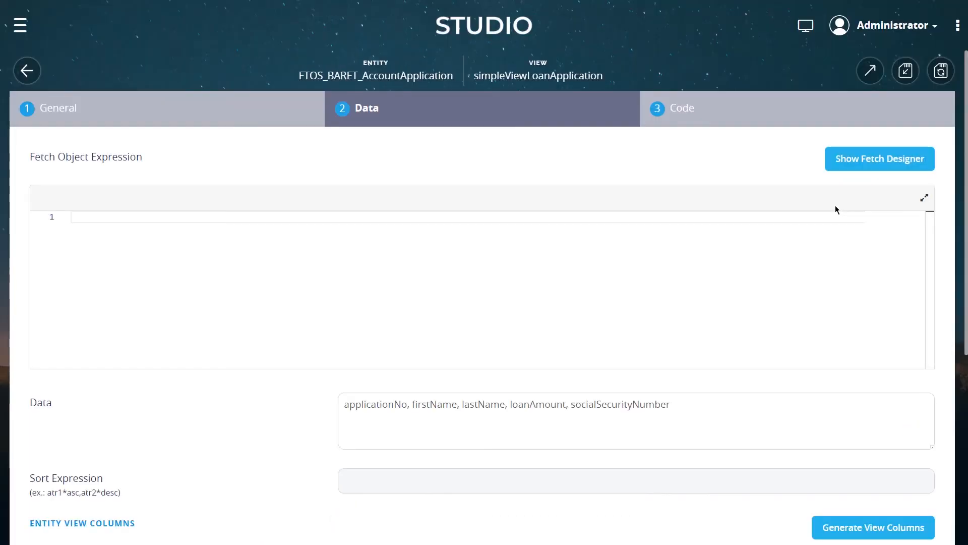
Open the LoanDashboard from the Digital Experience Portals dashboards for editing
click(20, 25)
scroll(133, 160, down, 4)
scroll(133, 160, down, 3)
click(115, 301)
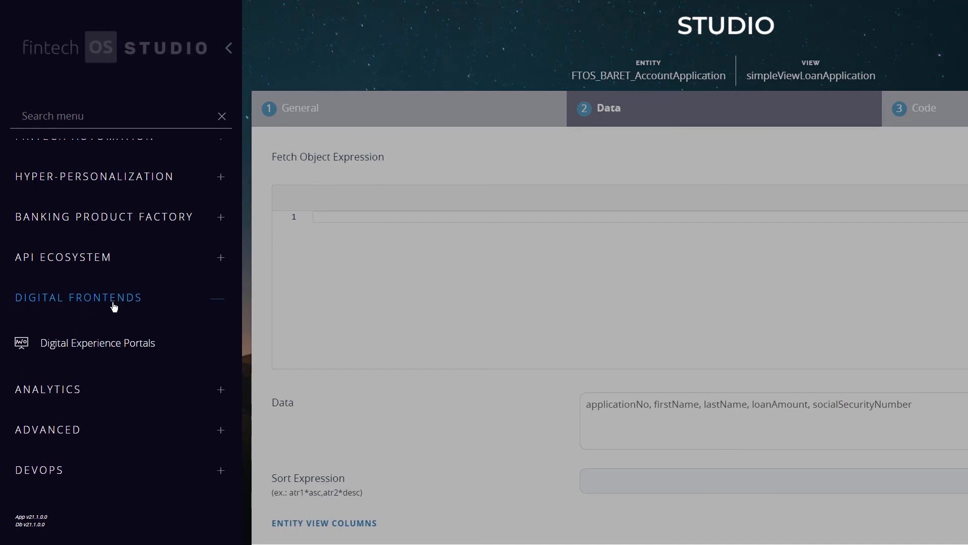
click(121, 338)
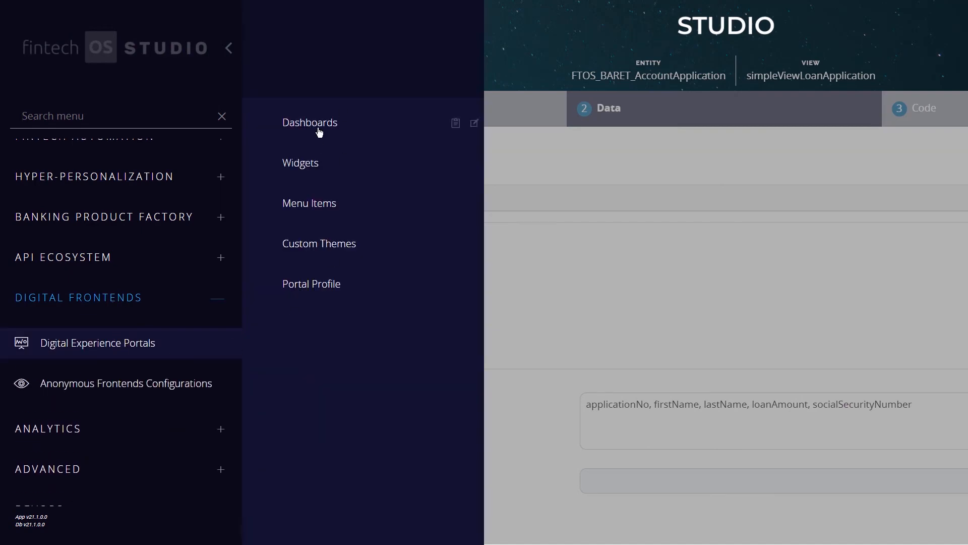
click(319, 131)
double_click(201, 256)
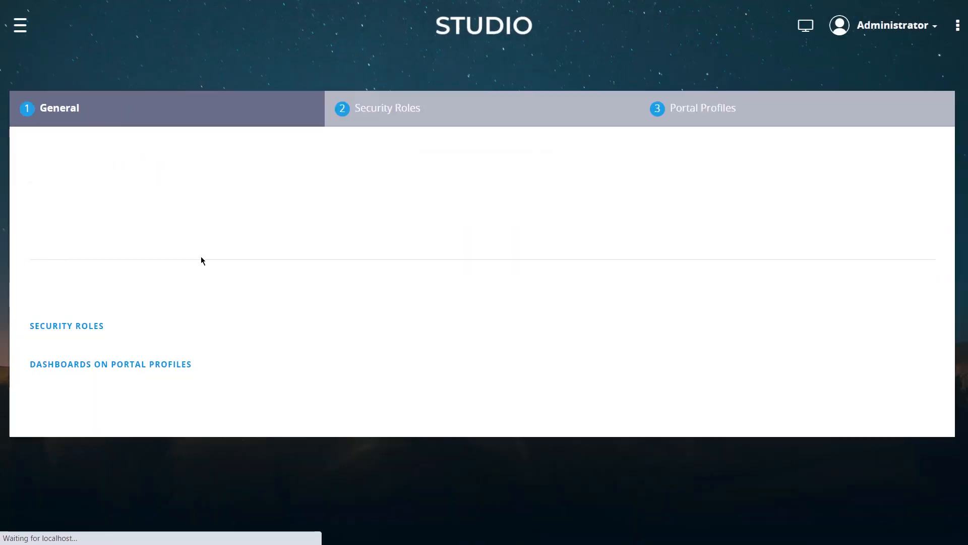
Add an Entity View widget for Account Application using the simpleViewLoanApplication view
click(813, 352)
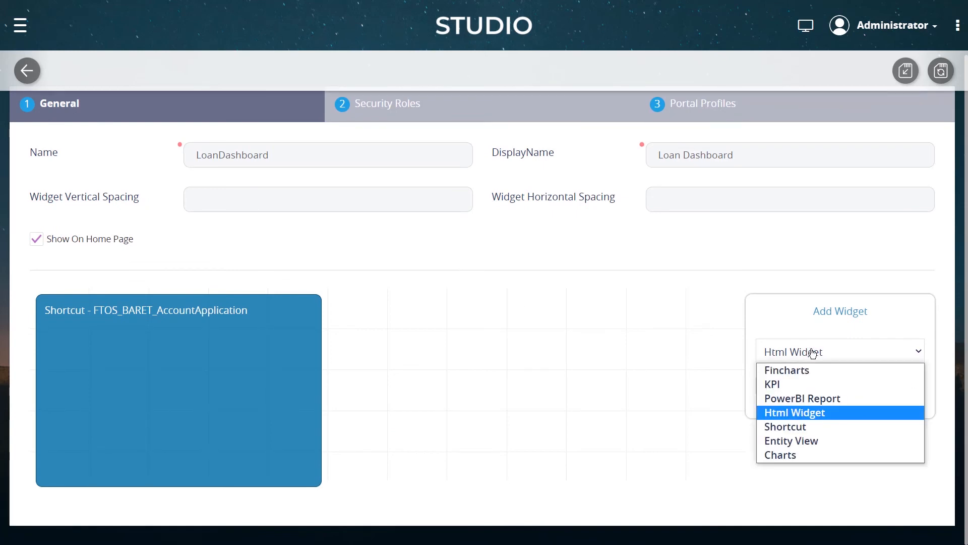
click(791, 440)
click(821, 386)
text(ac)
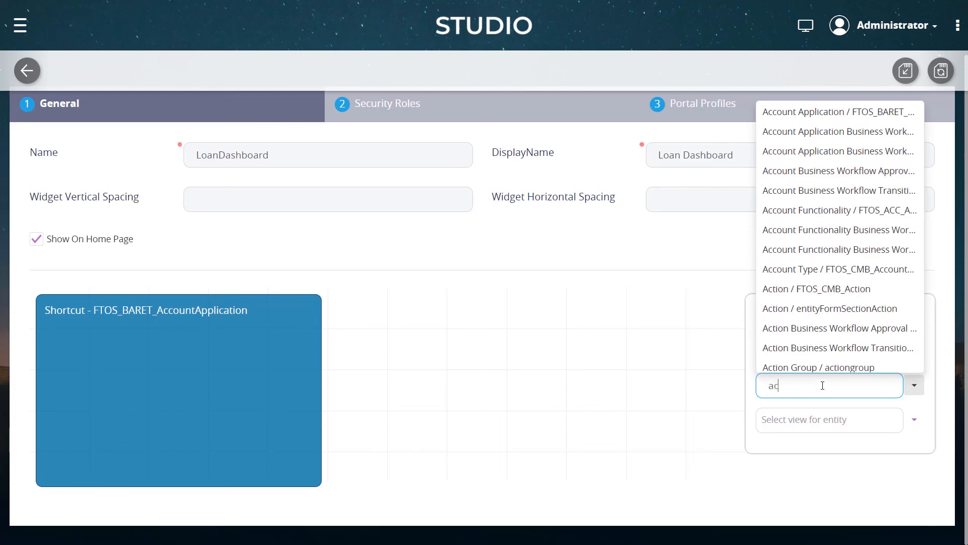
text(countapp)
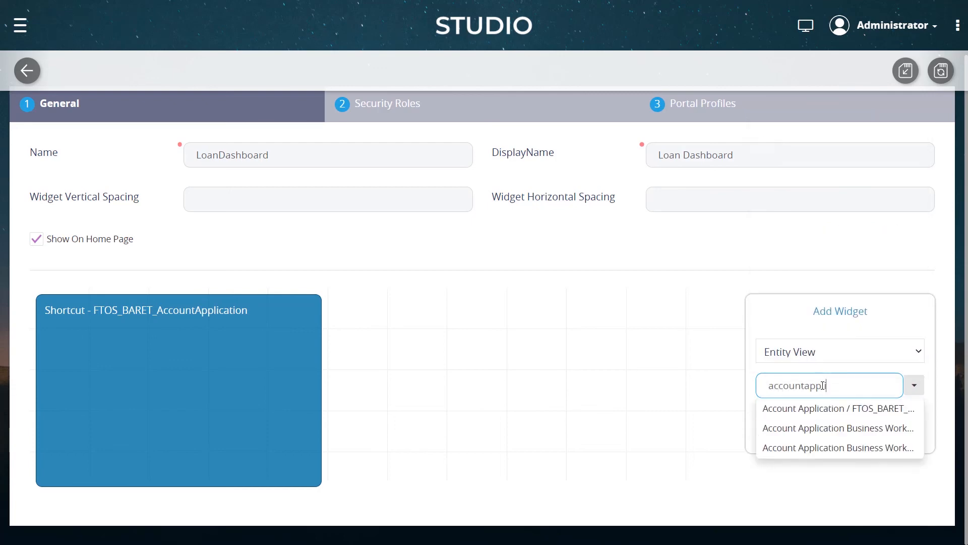
click(832, 410)
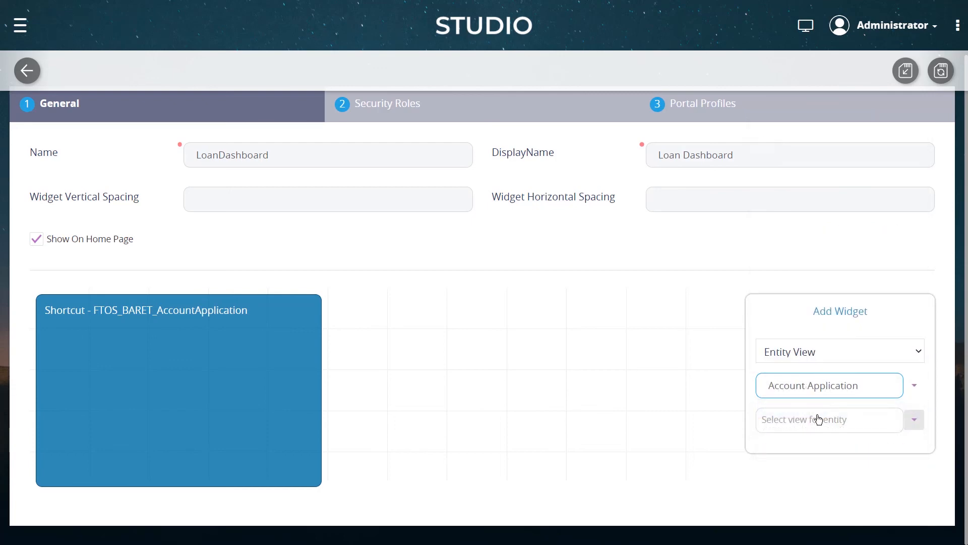
click(914, 421)
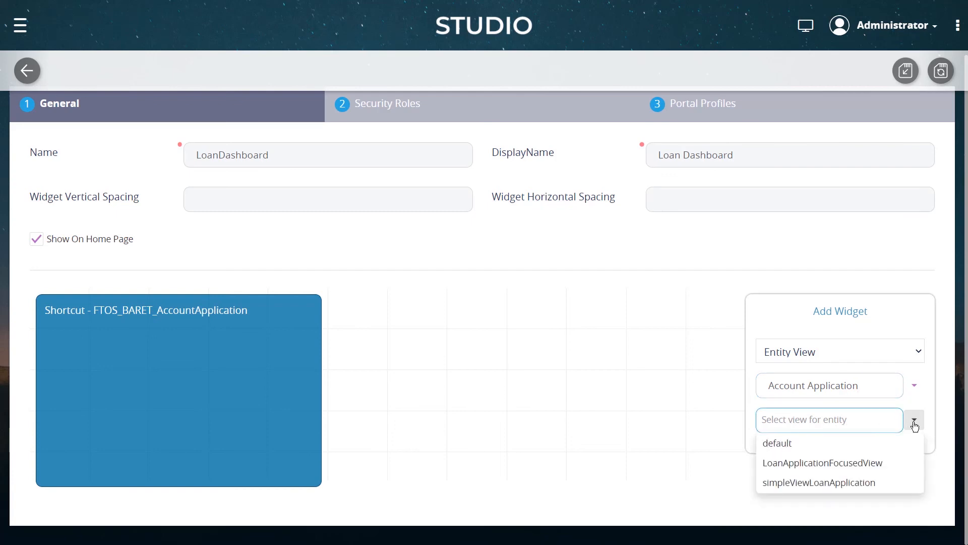
click(797, 483)
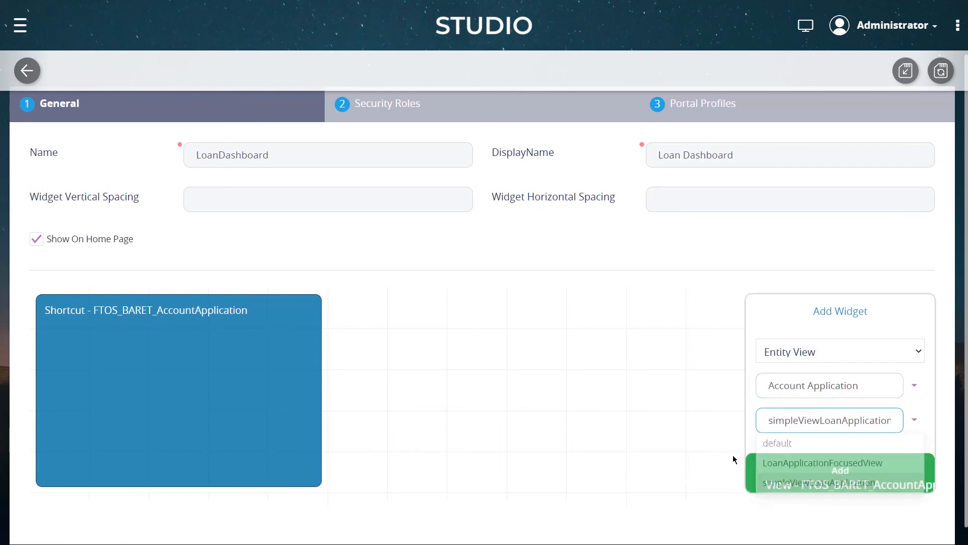
scroll(690, 428, down, 1)
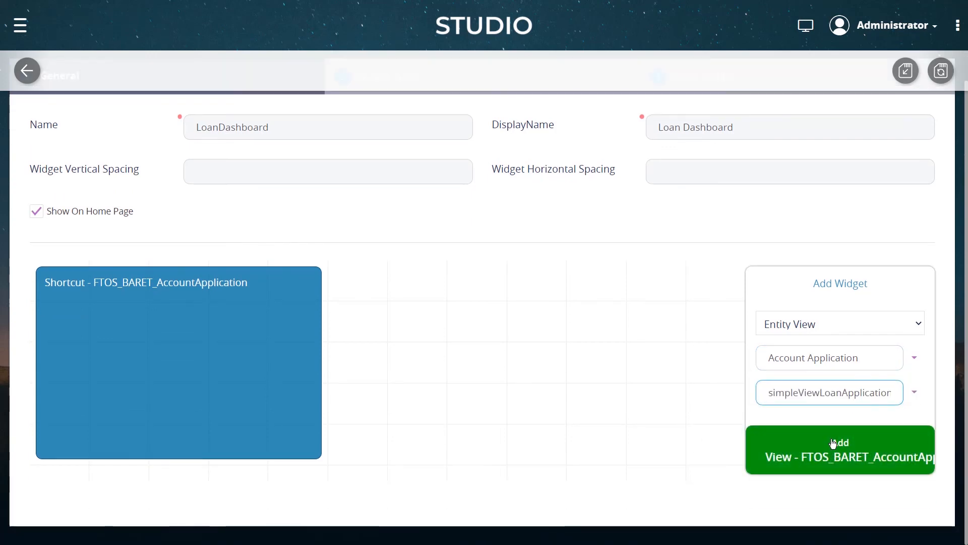
click(827, 447)
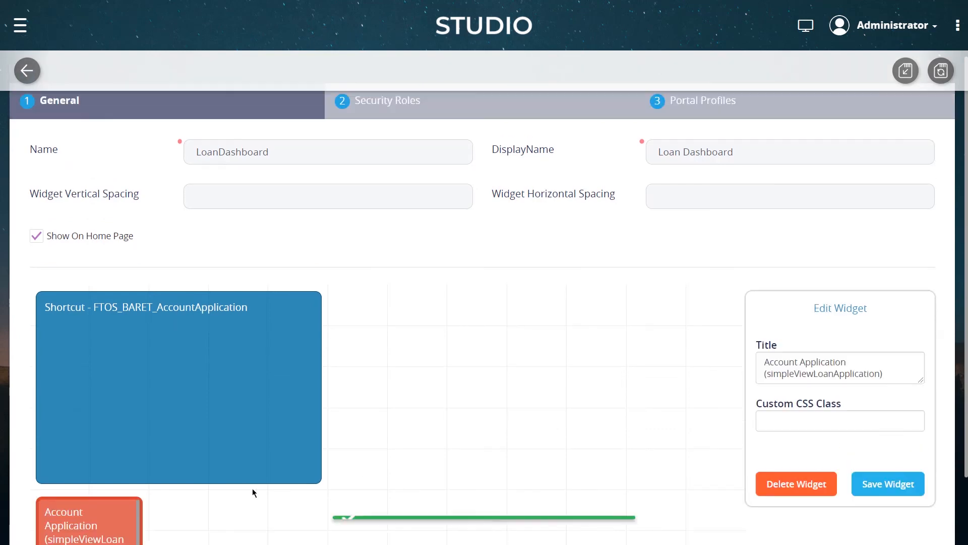
Resize the new Account Application widget to about half the dashboard width and taller
scroll(91, 493, down, 2)
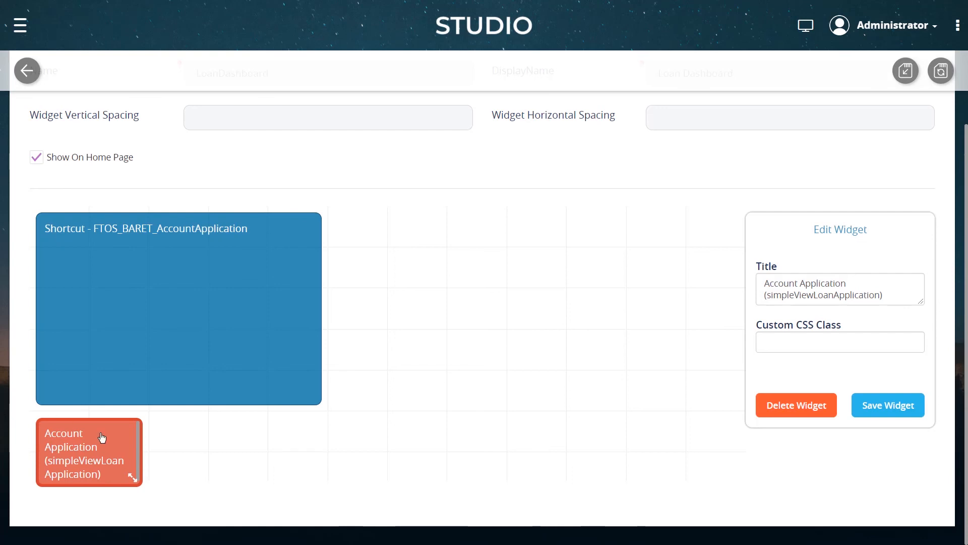
drag(134, 474, 489, 529)
scroll(525, 382, down, 1)
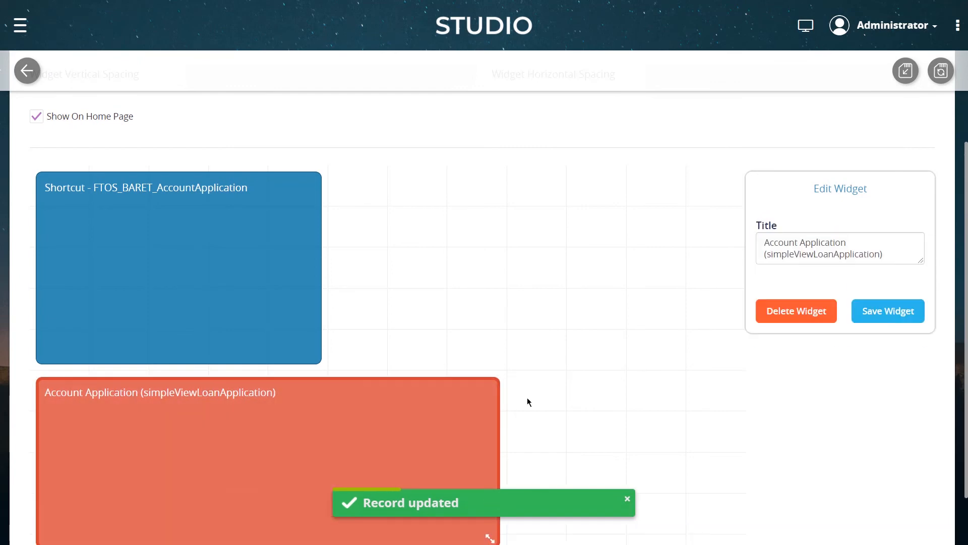
scroll(525, 406, down, 2)
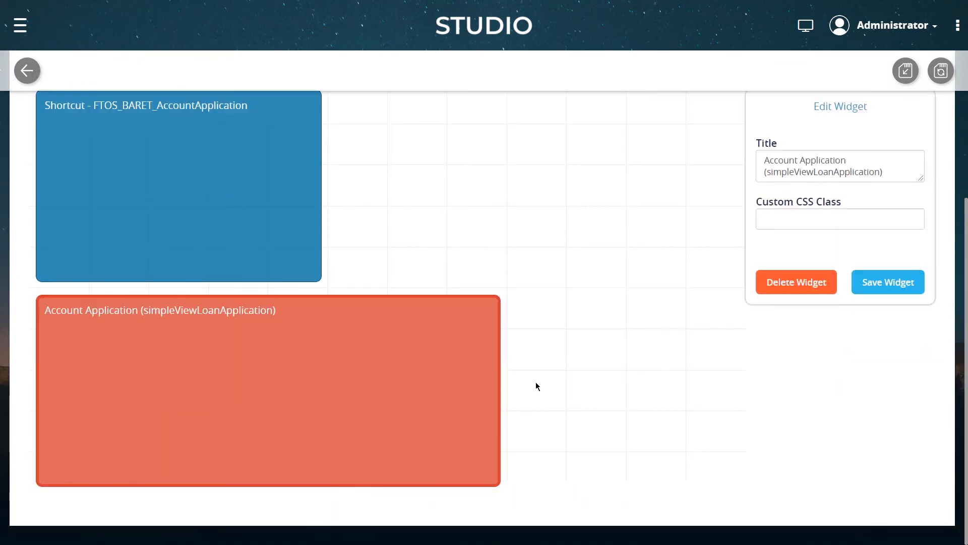
Rename the Account Application widget's title to "Simple Loan App View" and save the widget
click(882, 283)
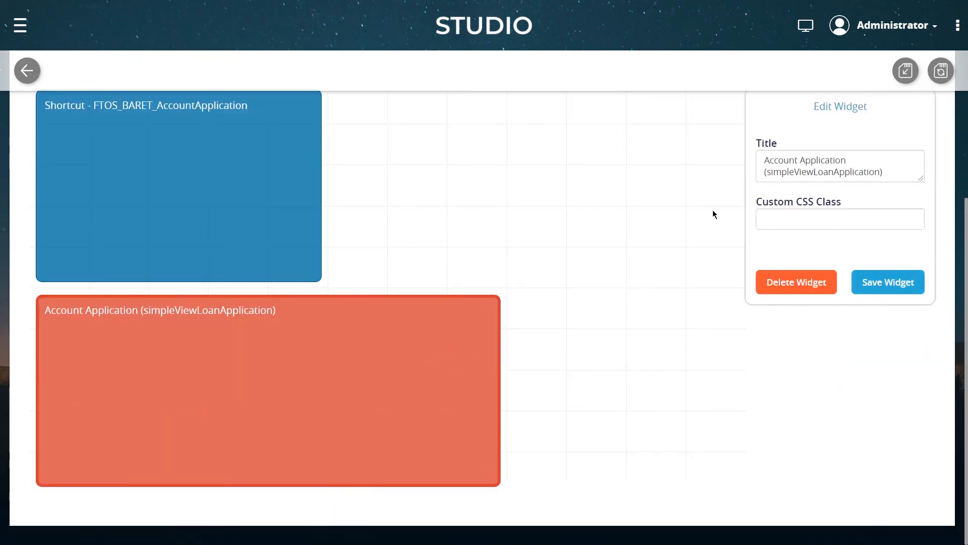
drag(891, 171, 737, 161)
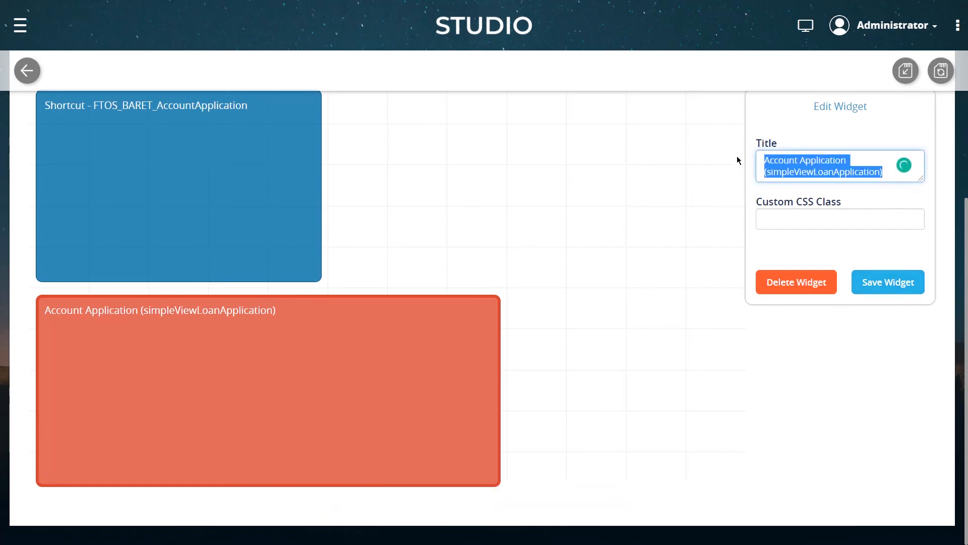
text(Siml)
text(le)
text( Loan App View)
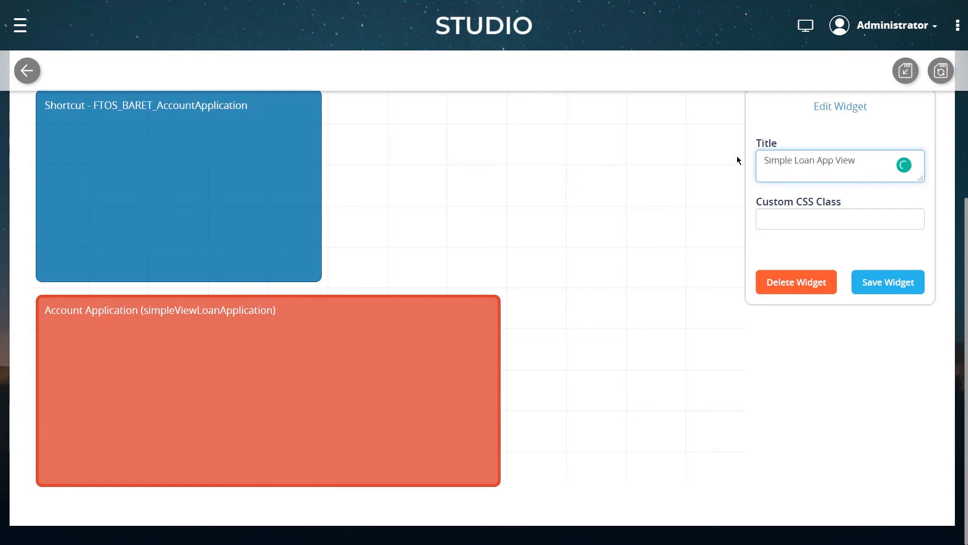
click(887, 282)
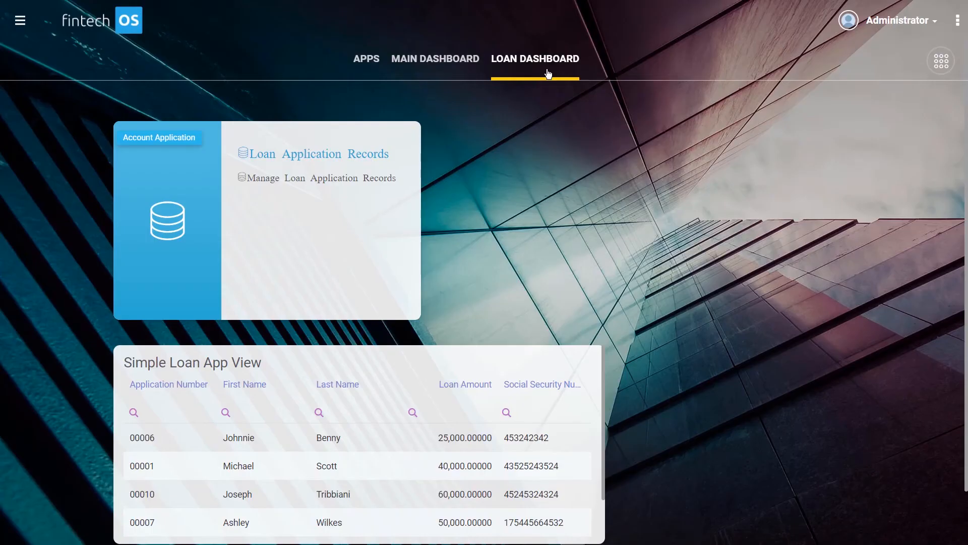
Browse the Simple Loan App View widget on the Loan Dashboard, paging through its records and examining its columns
scroll(544, 173, down, 2)
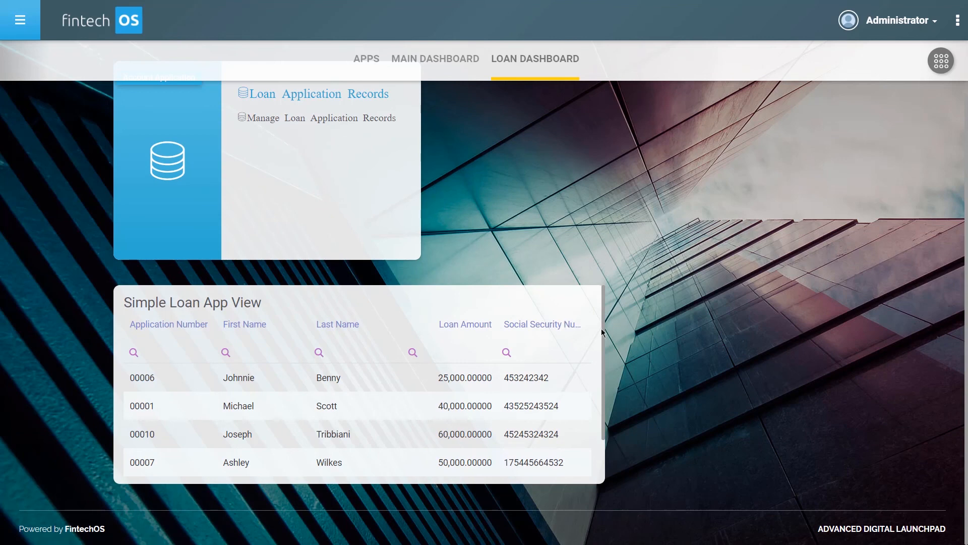
drag(602, 328, 595, 387)
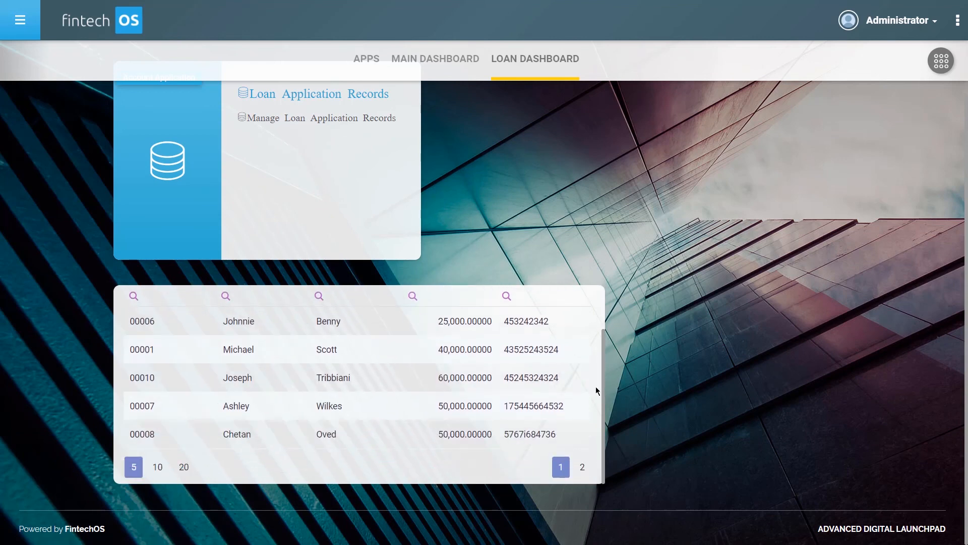
click(582, 467)
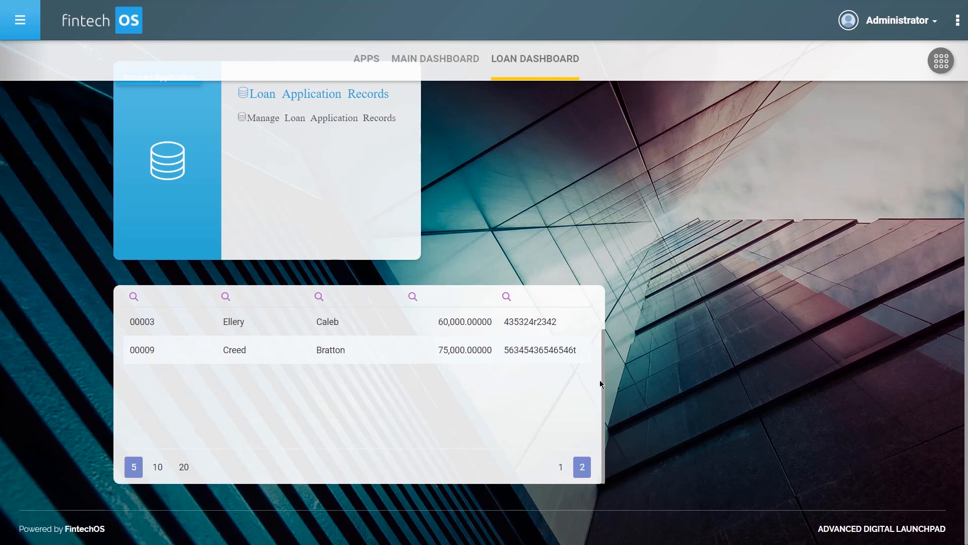
drag(602, 379, 602, 343)
scroll(602, 343, down, 1)
click(560, 467)
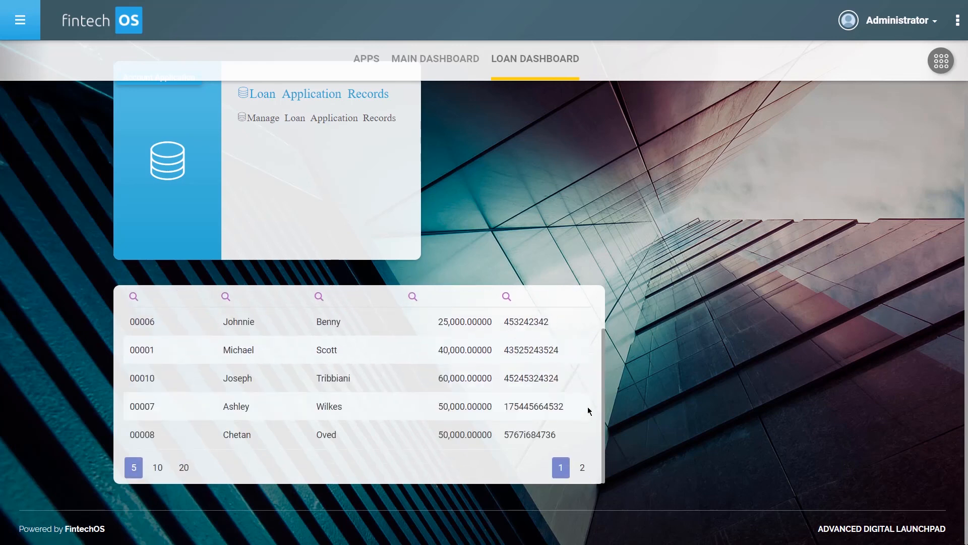
drag(601, 401, 604, 345)
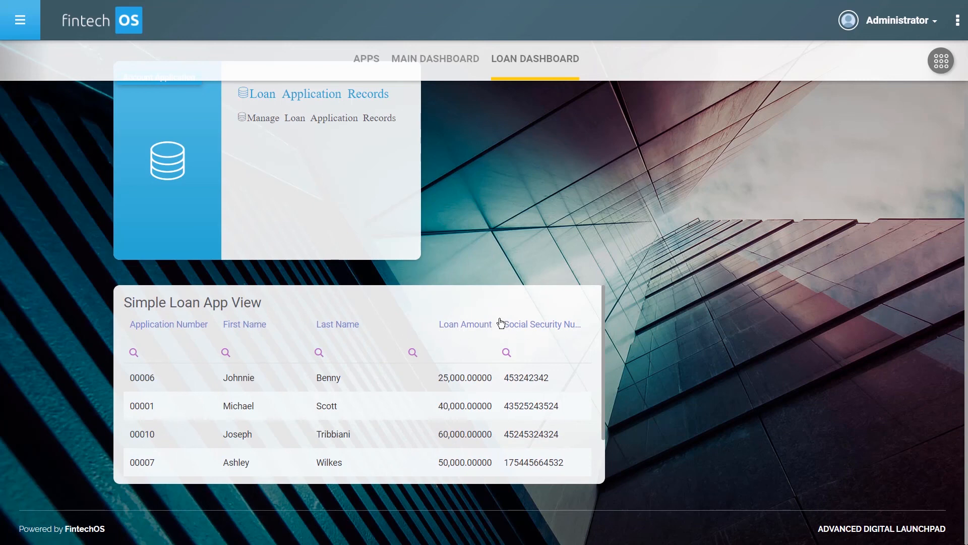
mouse_move(496, 323)
mouse_down()
mouse_move(458, 324)
mouse_move(499, 324)
mouse_move(479, 326)
mouse_move(490, 328)
mouse_up()
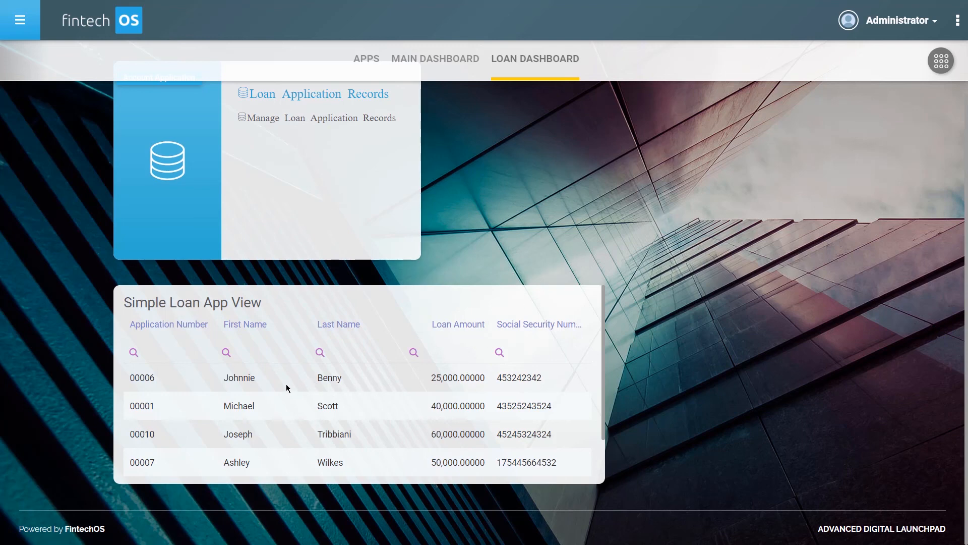
click(240, 411)
double_click(241, 411)
click(781, 333)
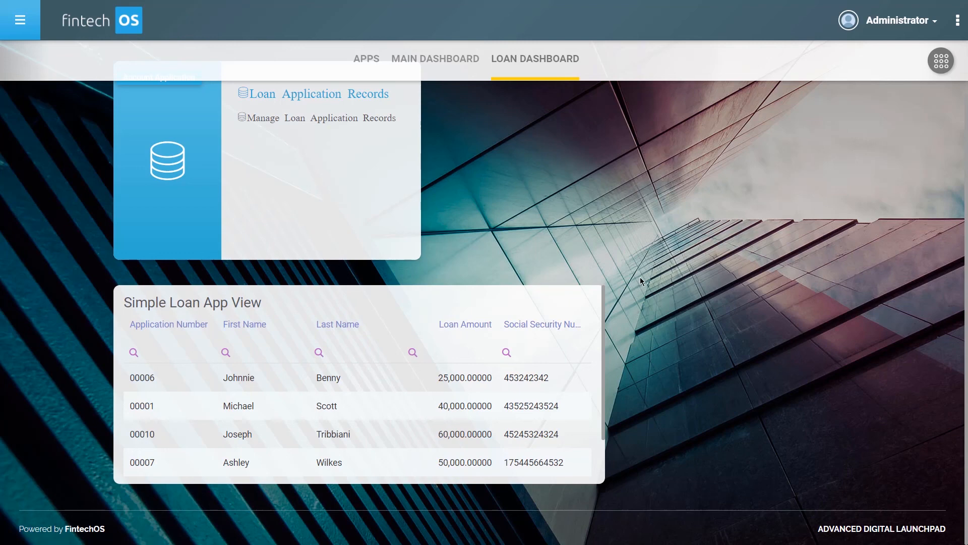
scroll(661, 298, up, 1)
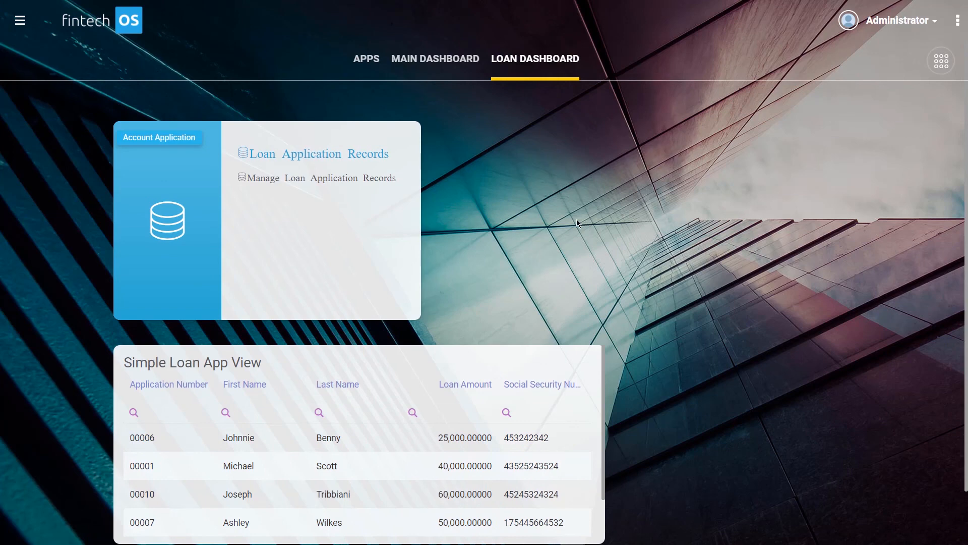